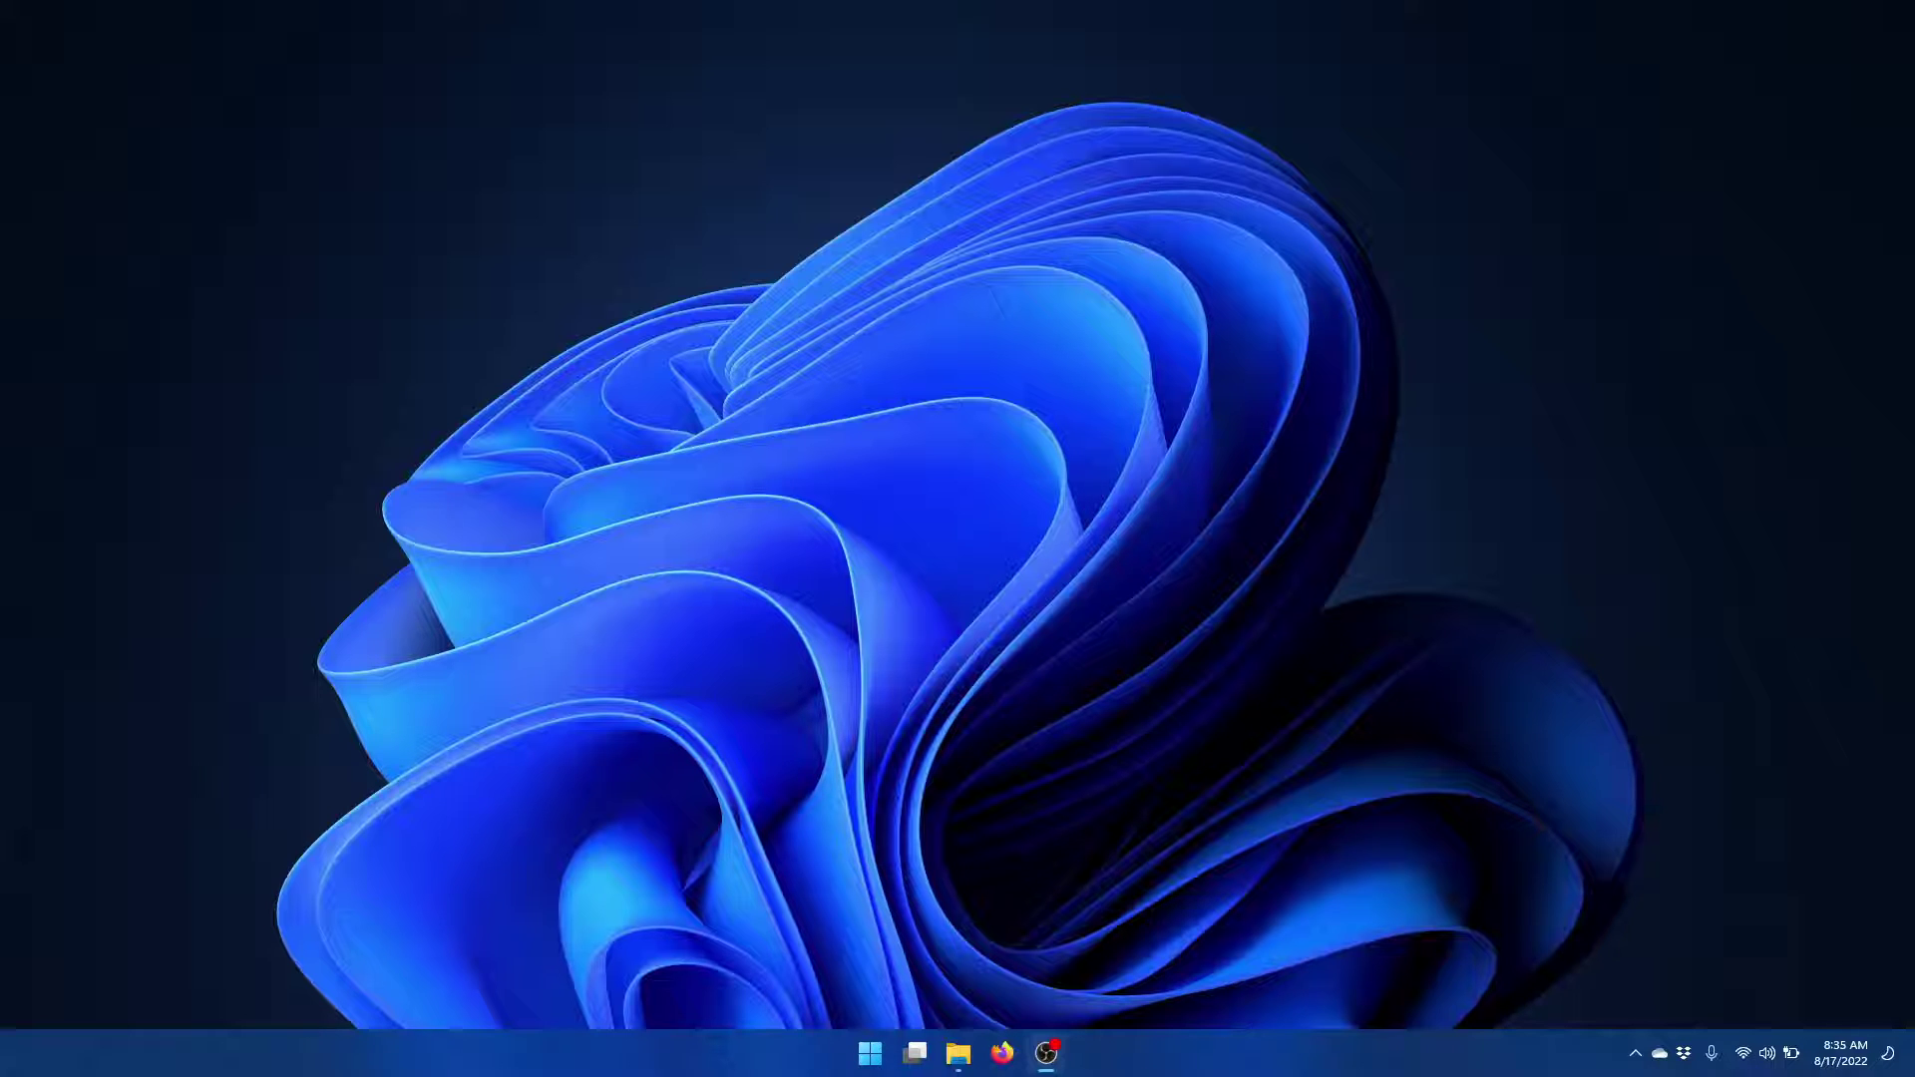
Launch Unreal Engine and create MyProject2 from the Games > Third Person template.
click(866, 1045)
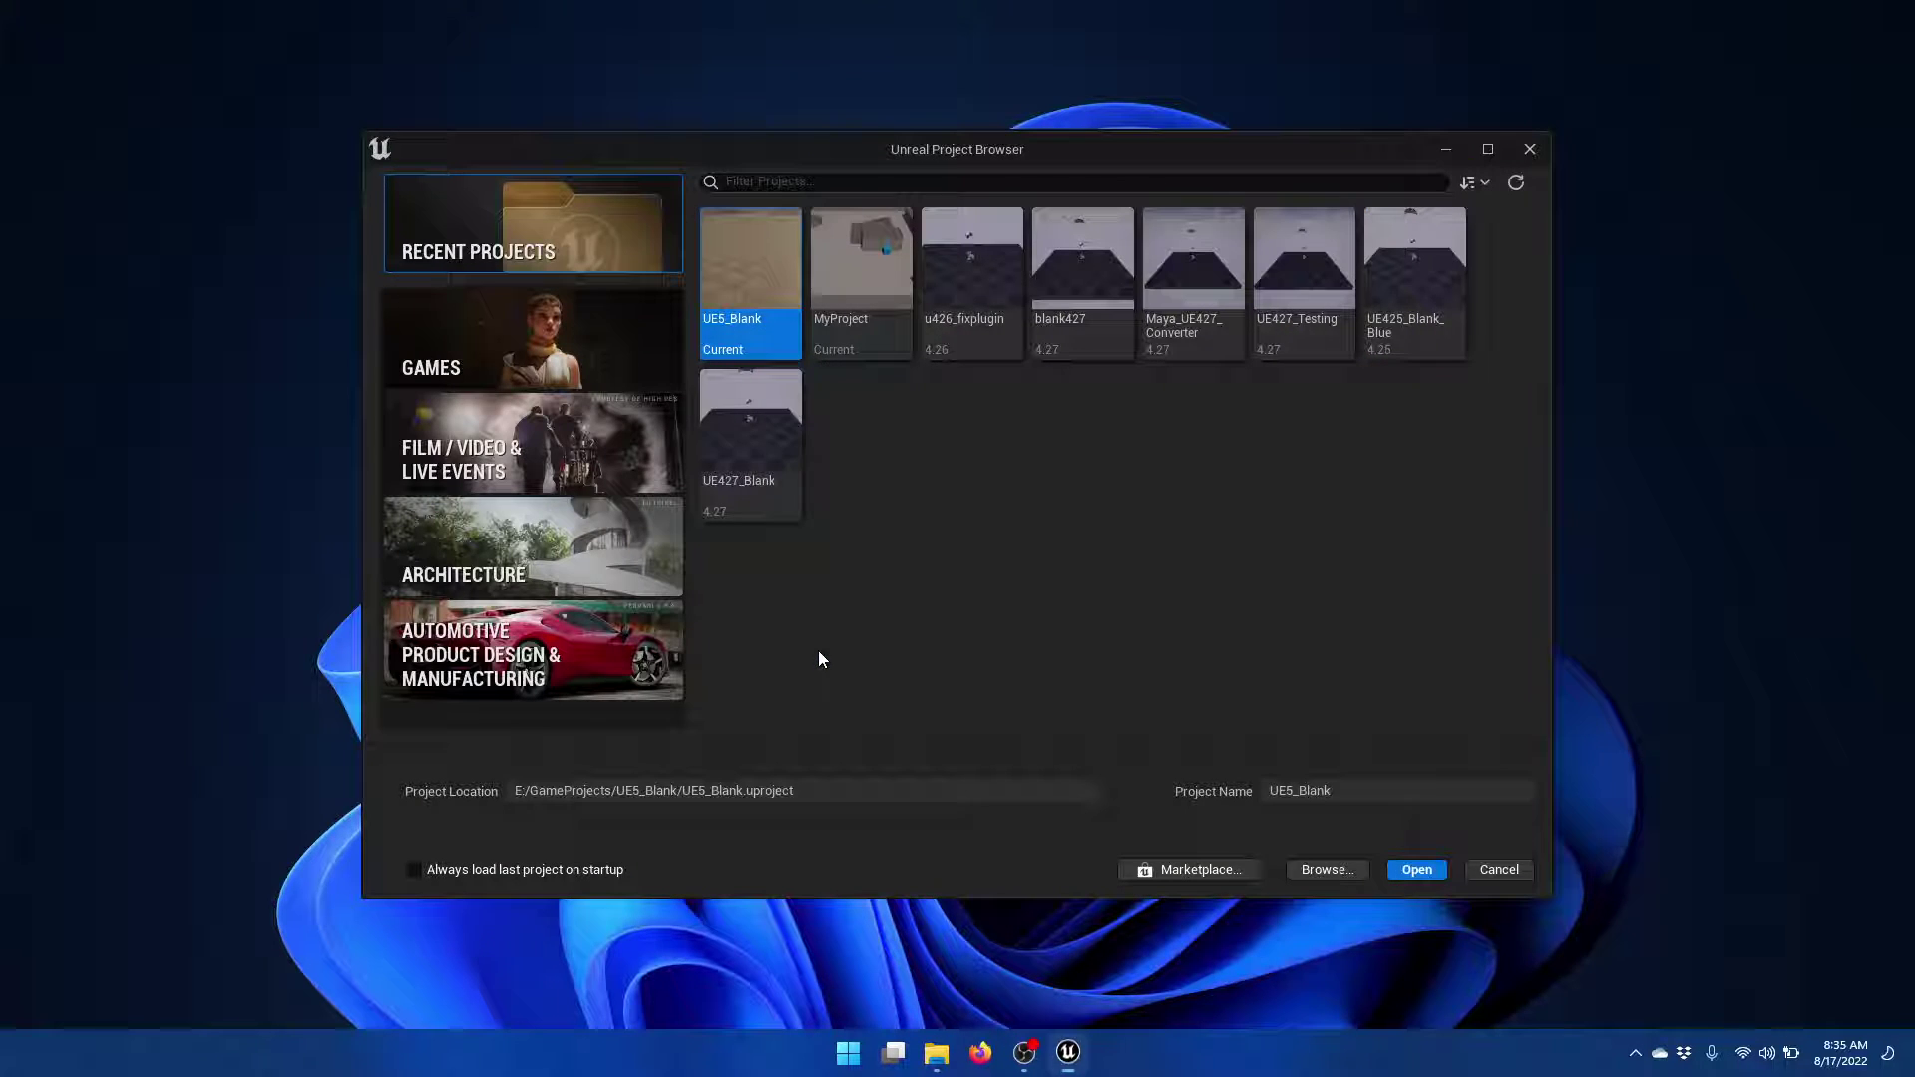
click(586, 334)
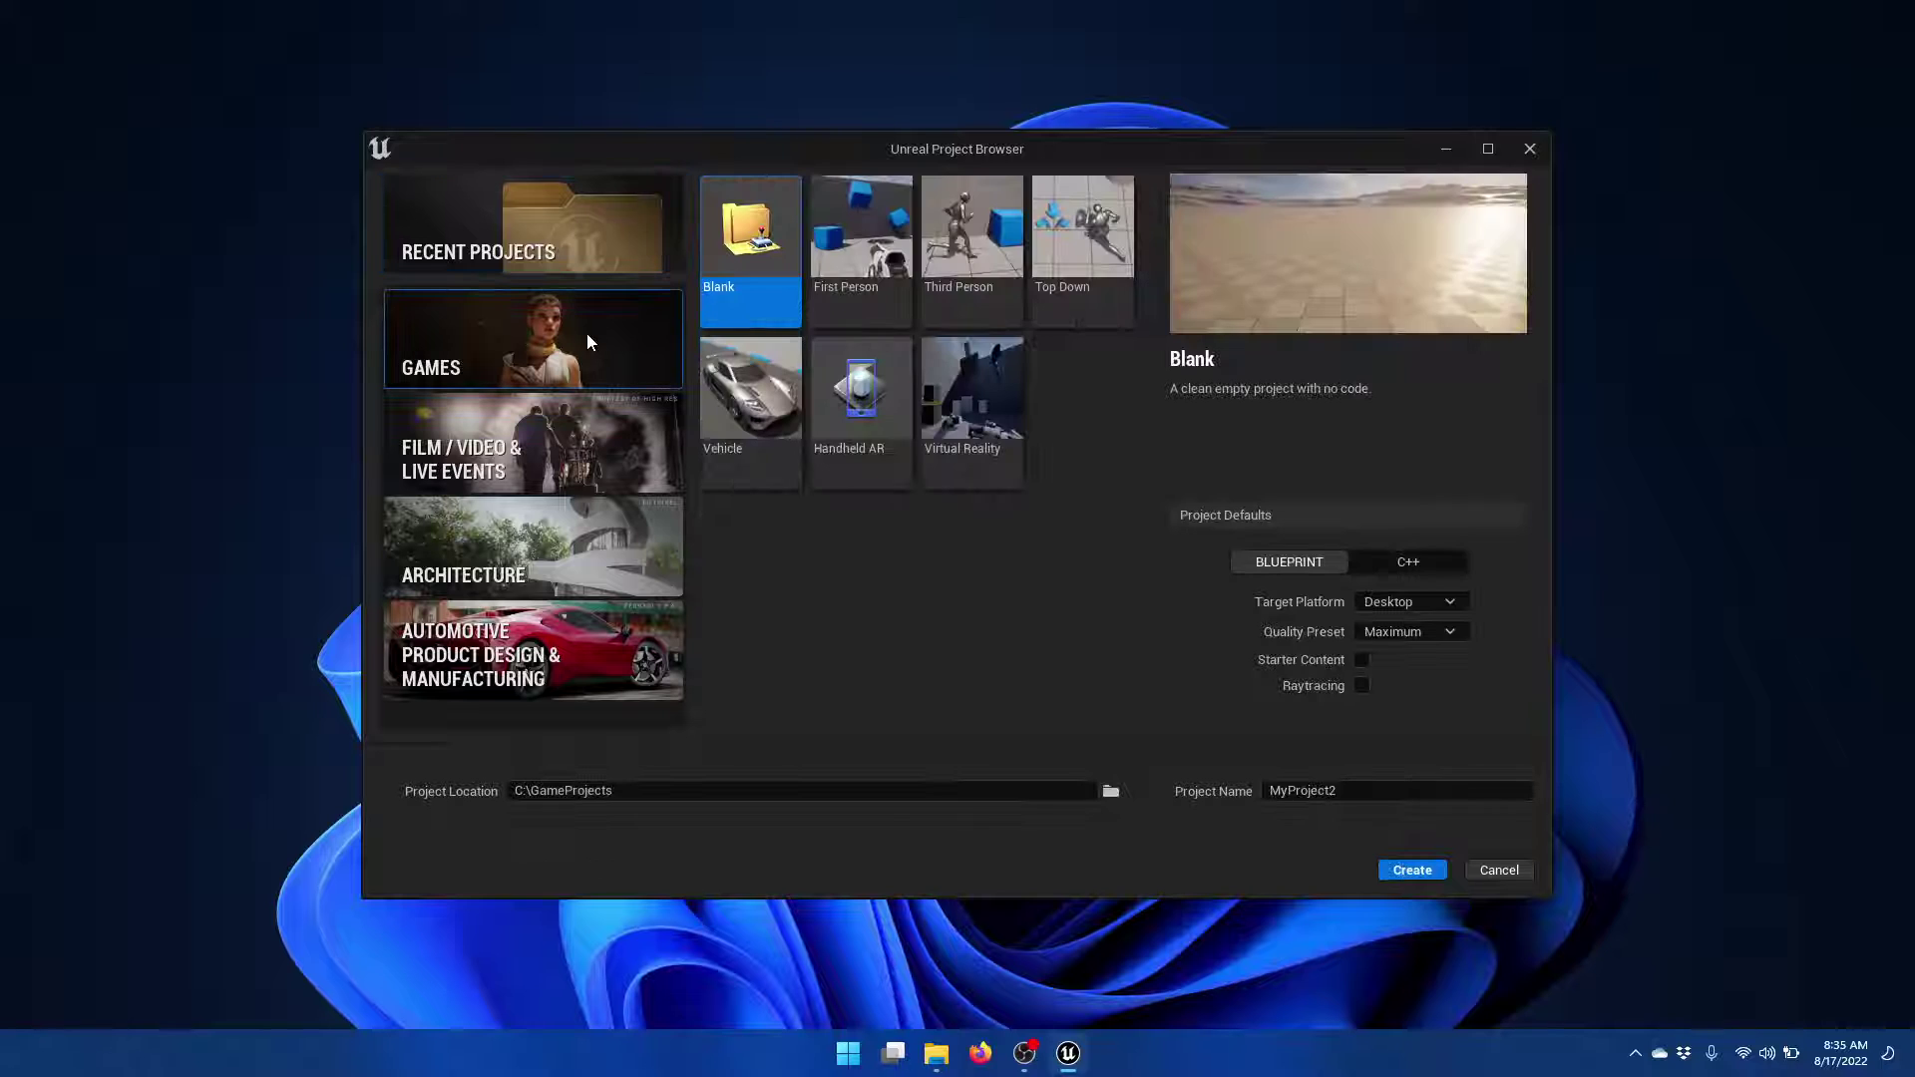
click(992, 228)
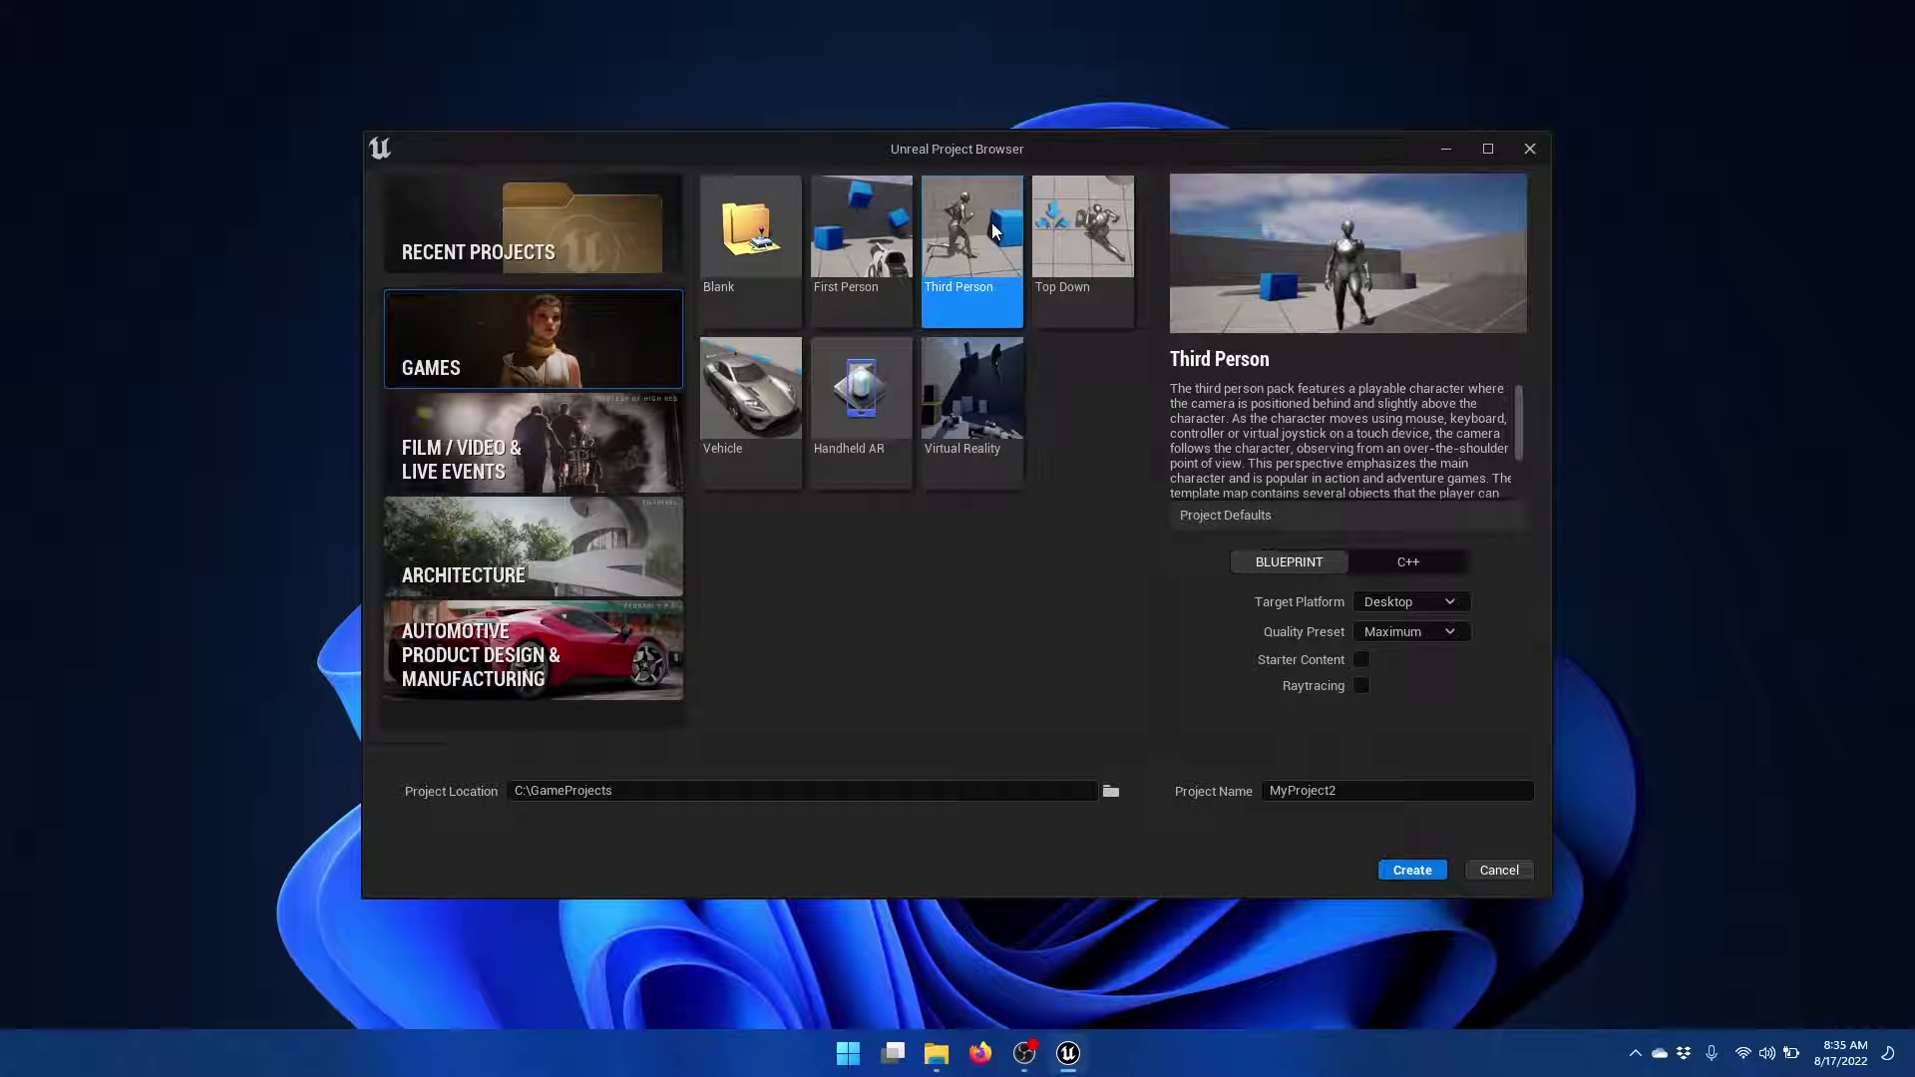
click(1408, 870)
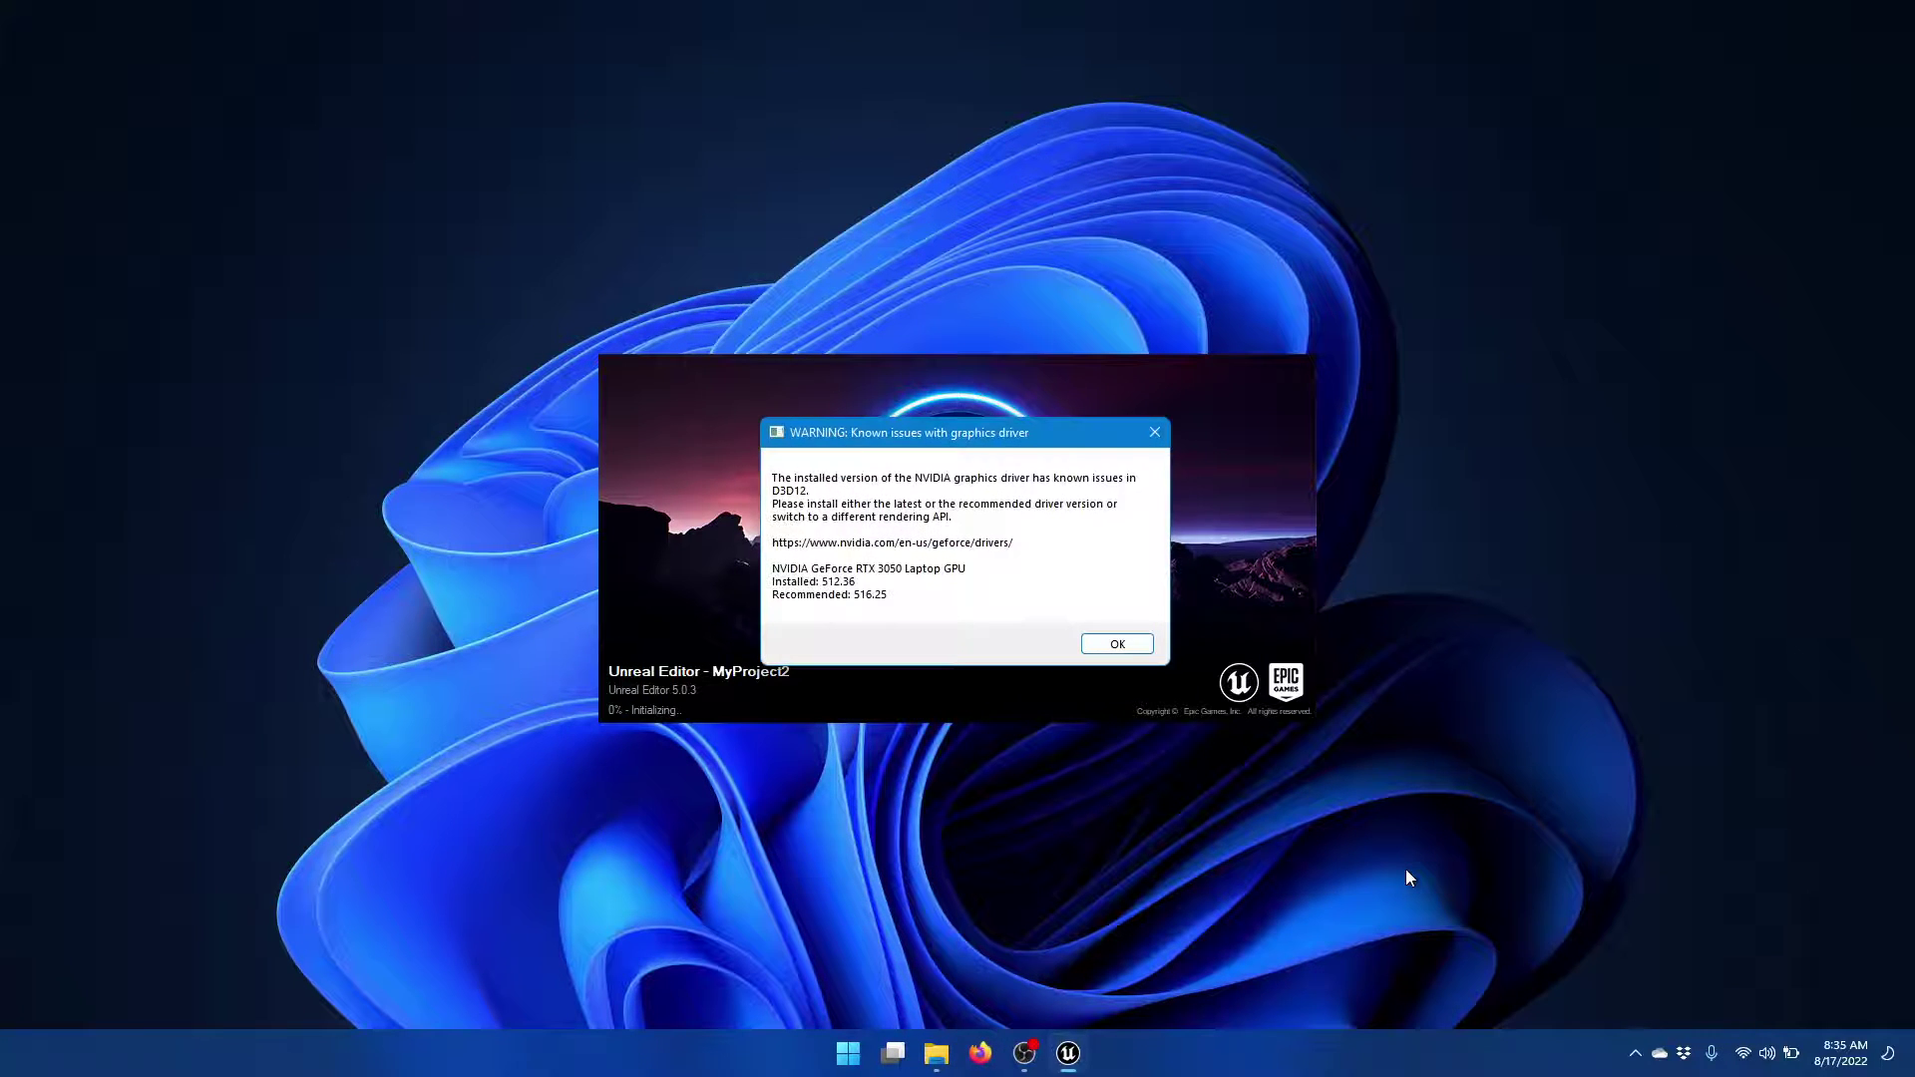
Dismiss the driver warning and reveal MyProject2's Content folder in File Explorer.
click(1139, 644)
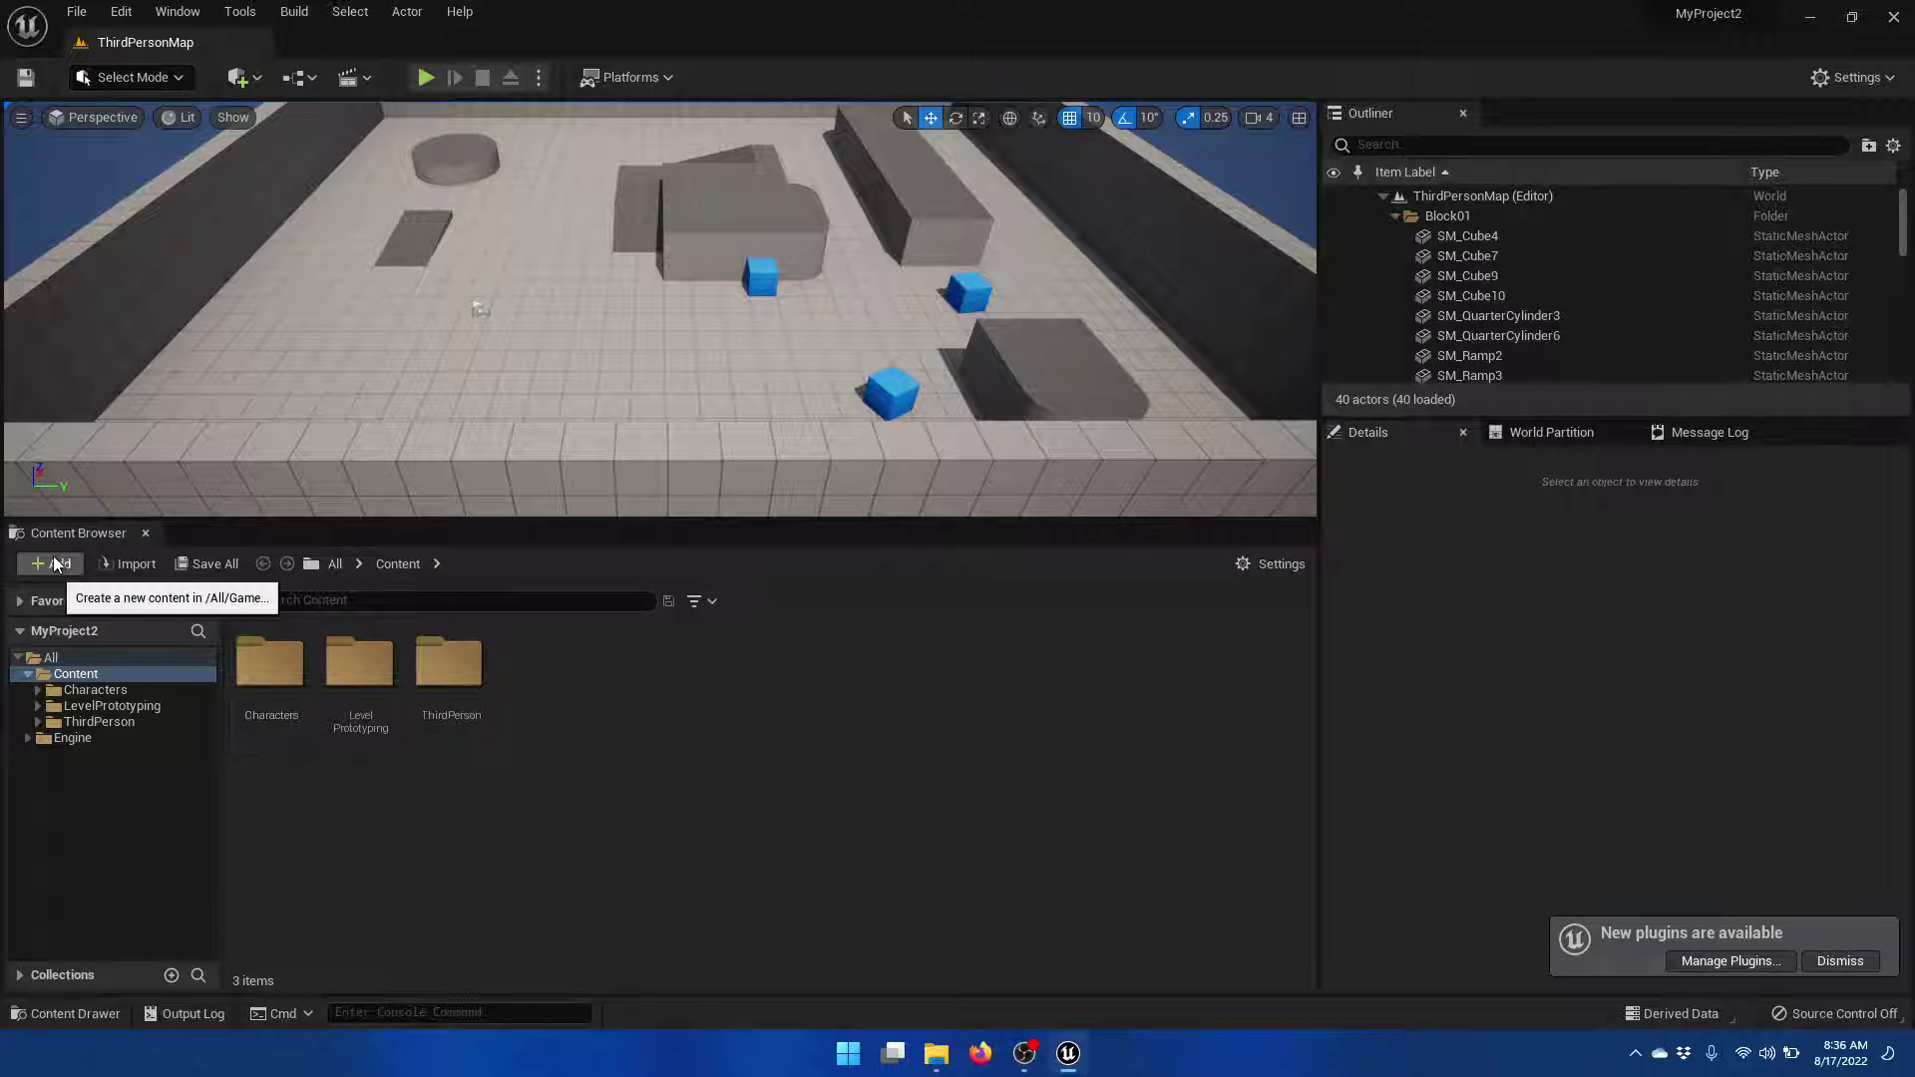
click(118, 674)
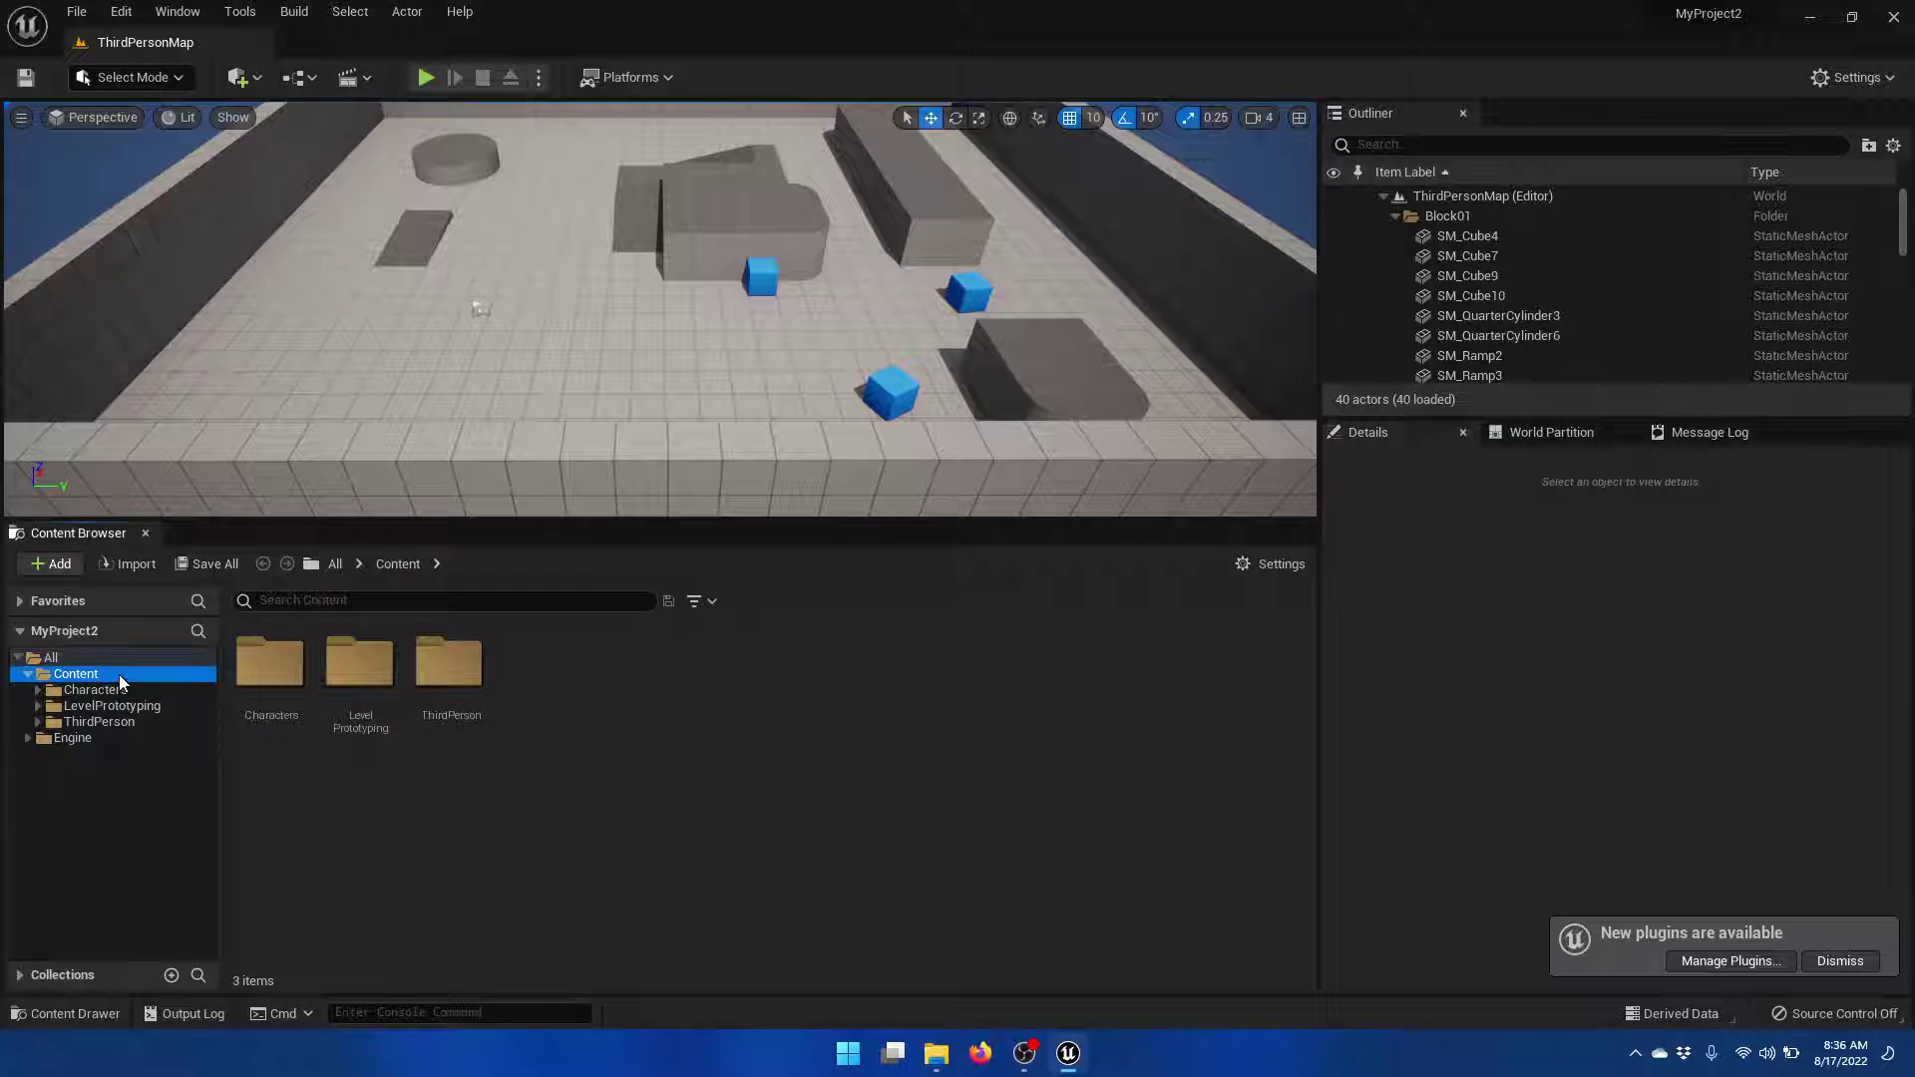
right_click(118, 674)
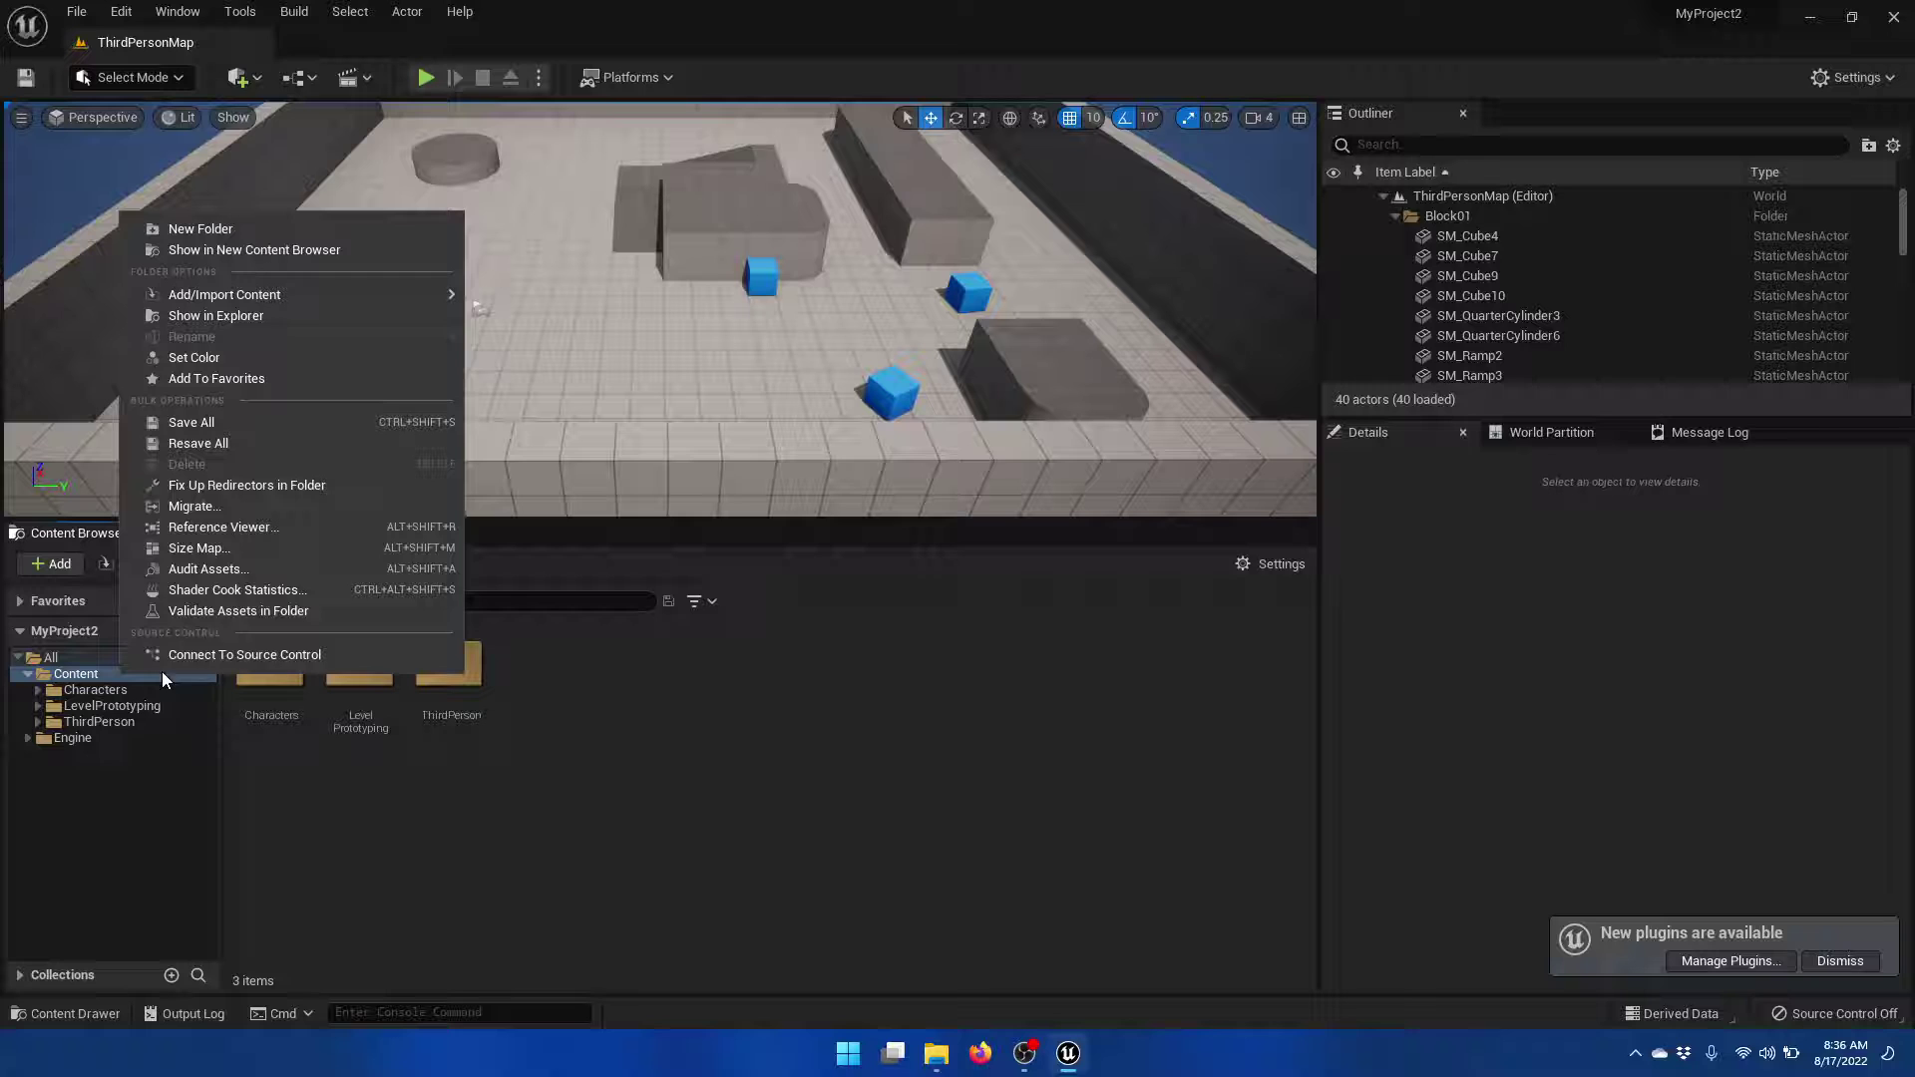
click(305, 316)
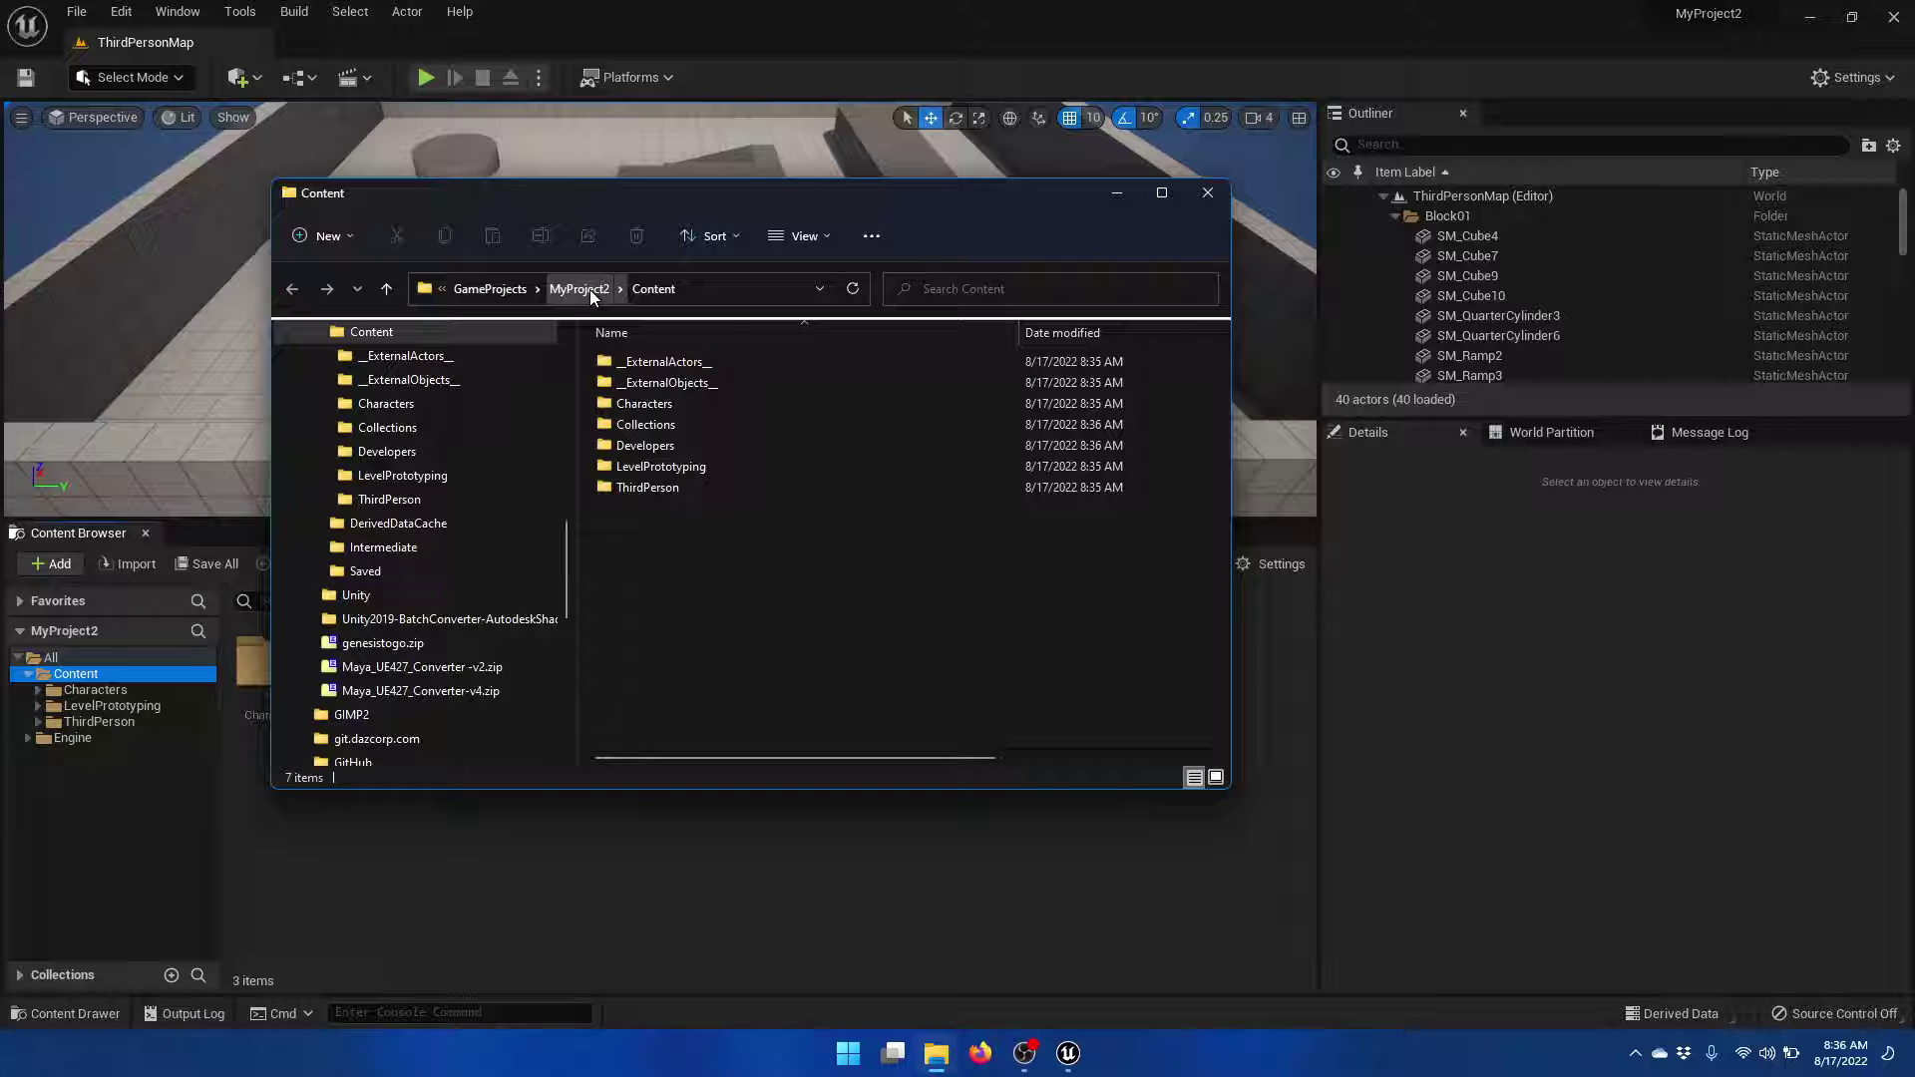
Close the editor and place the Downloads window beside the Content window.
click(1894, 18)
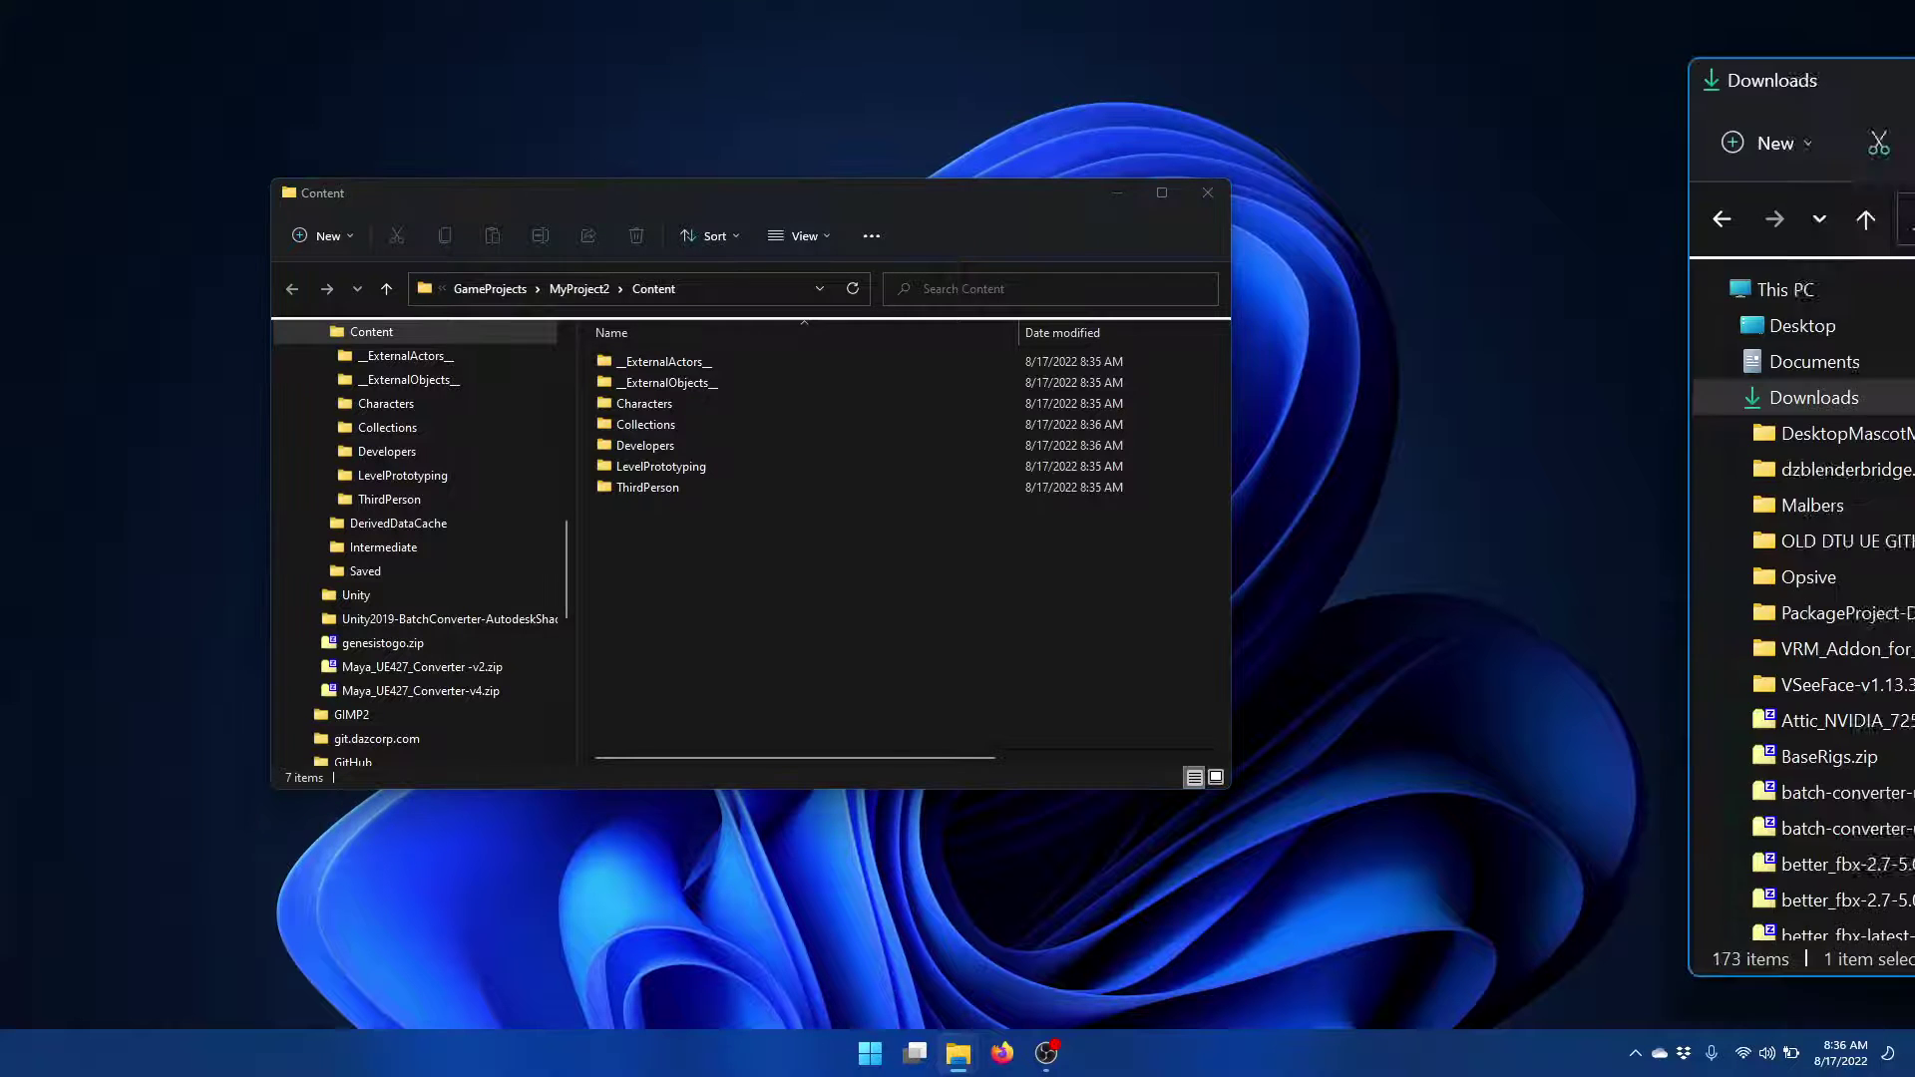
drag(1914, 48, 1145, 50)
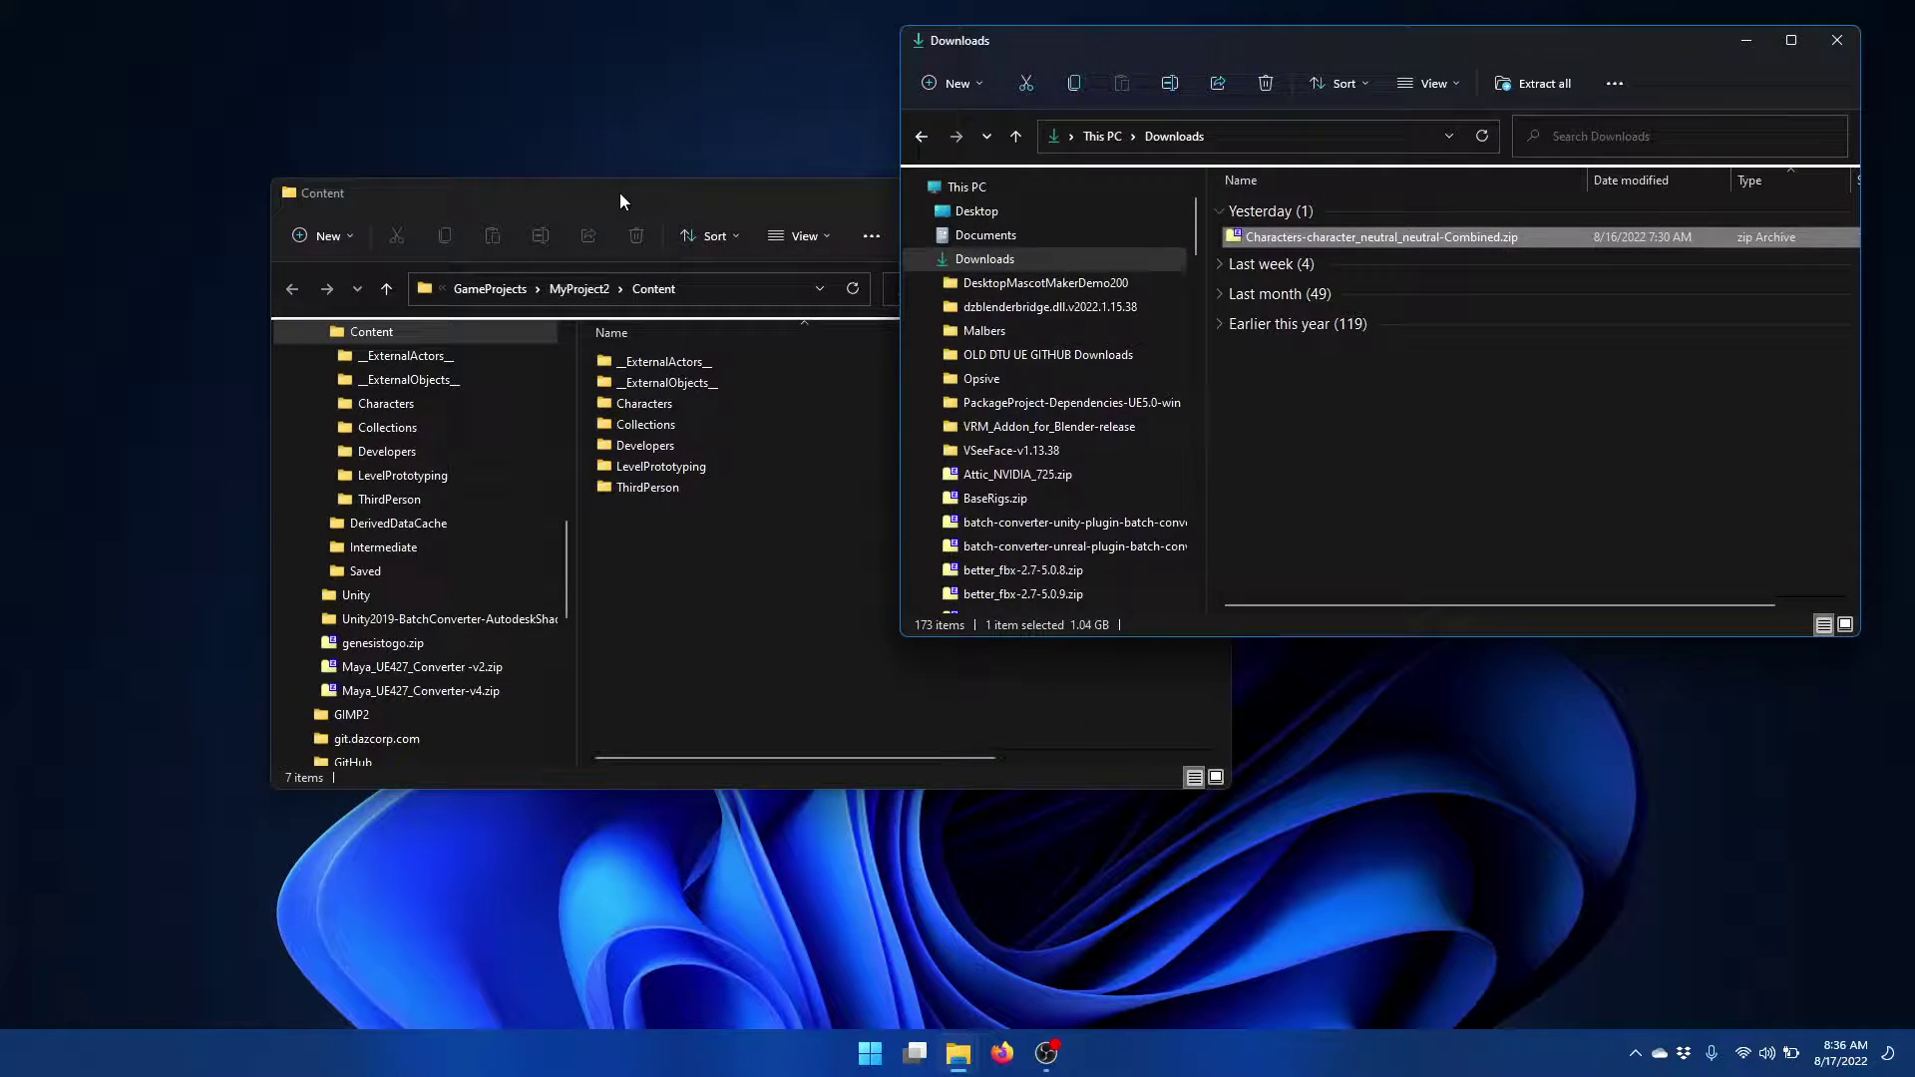
drag(620, 194, 507, 262)
click(1496, 495)
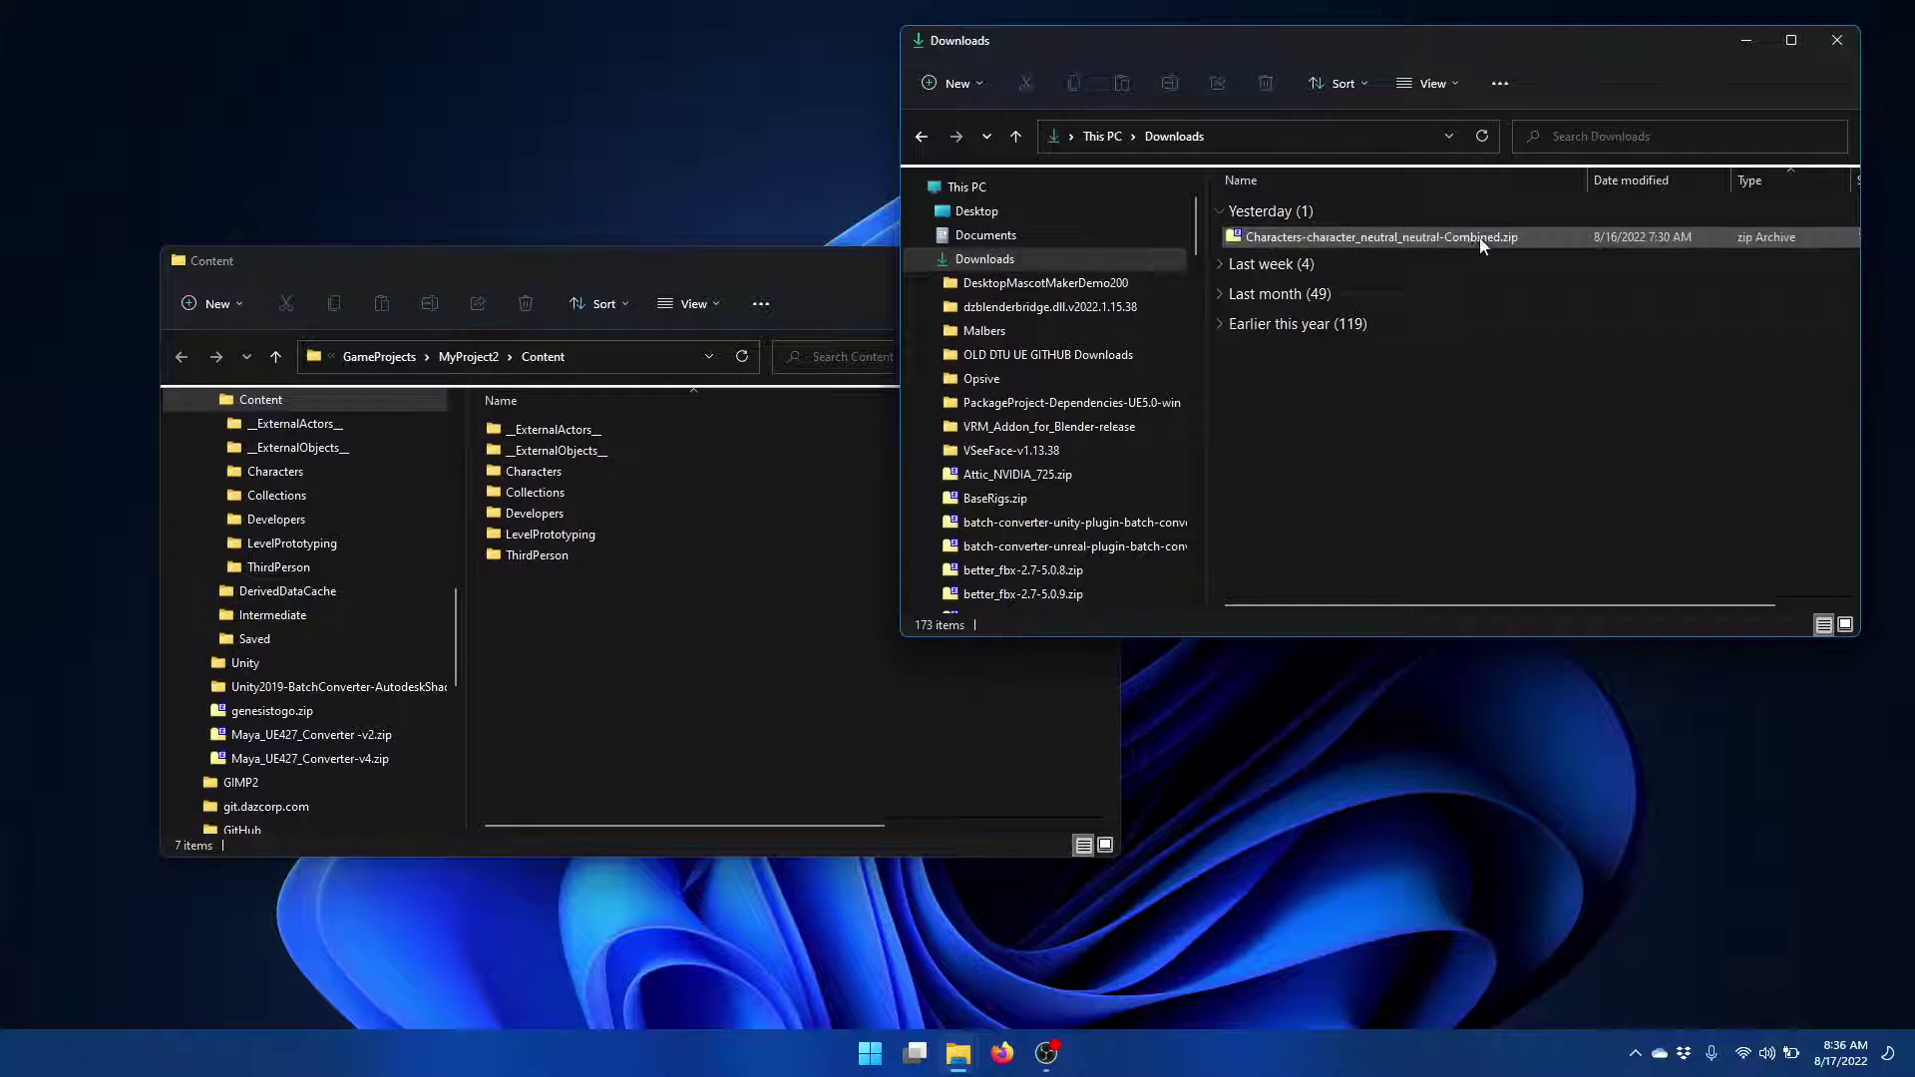
Extract character_neutral_neutral_f and resources from the zip's _female\_unreal folder into Content.
mouse_move(1532, 247)
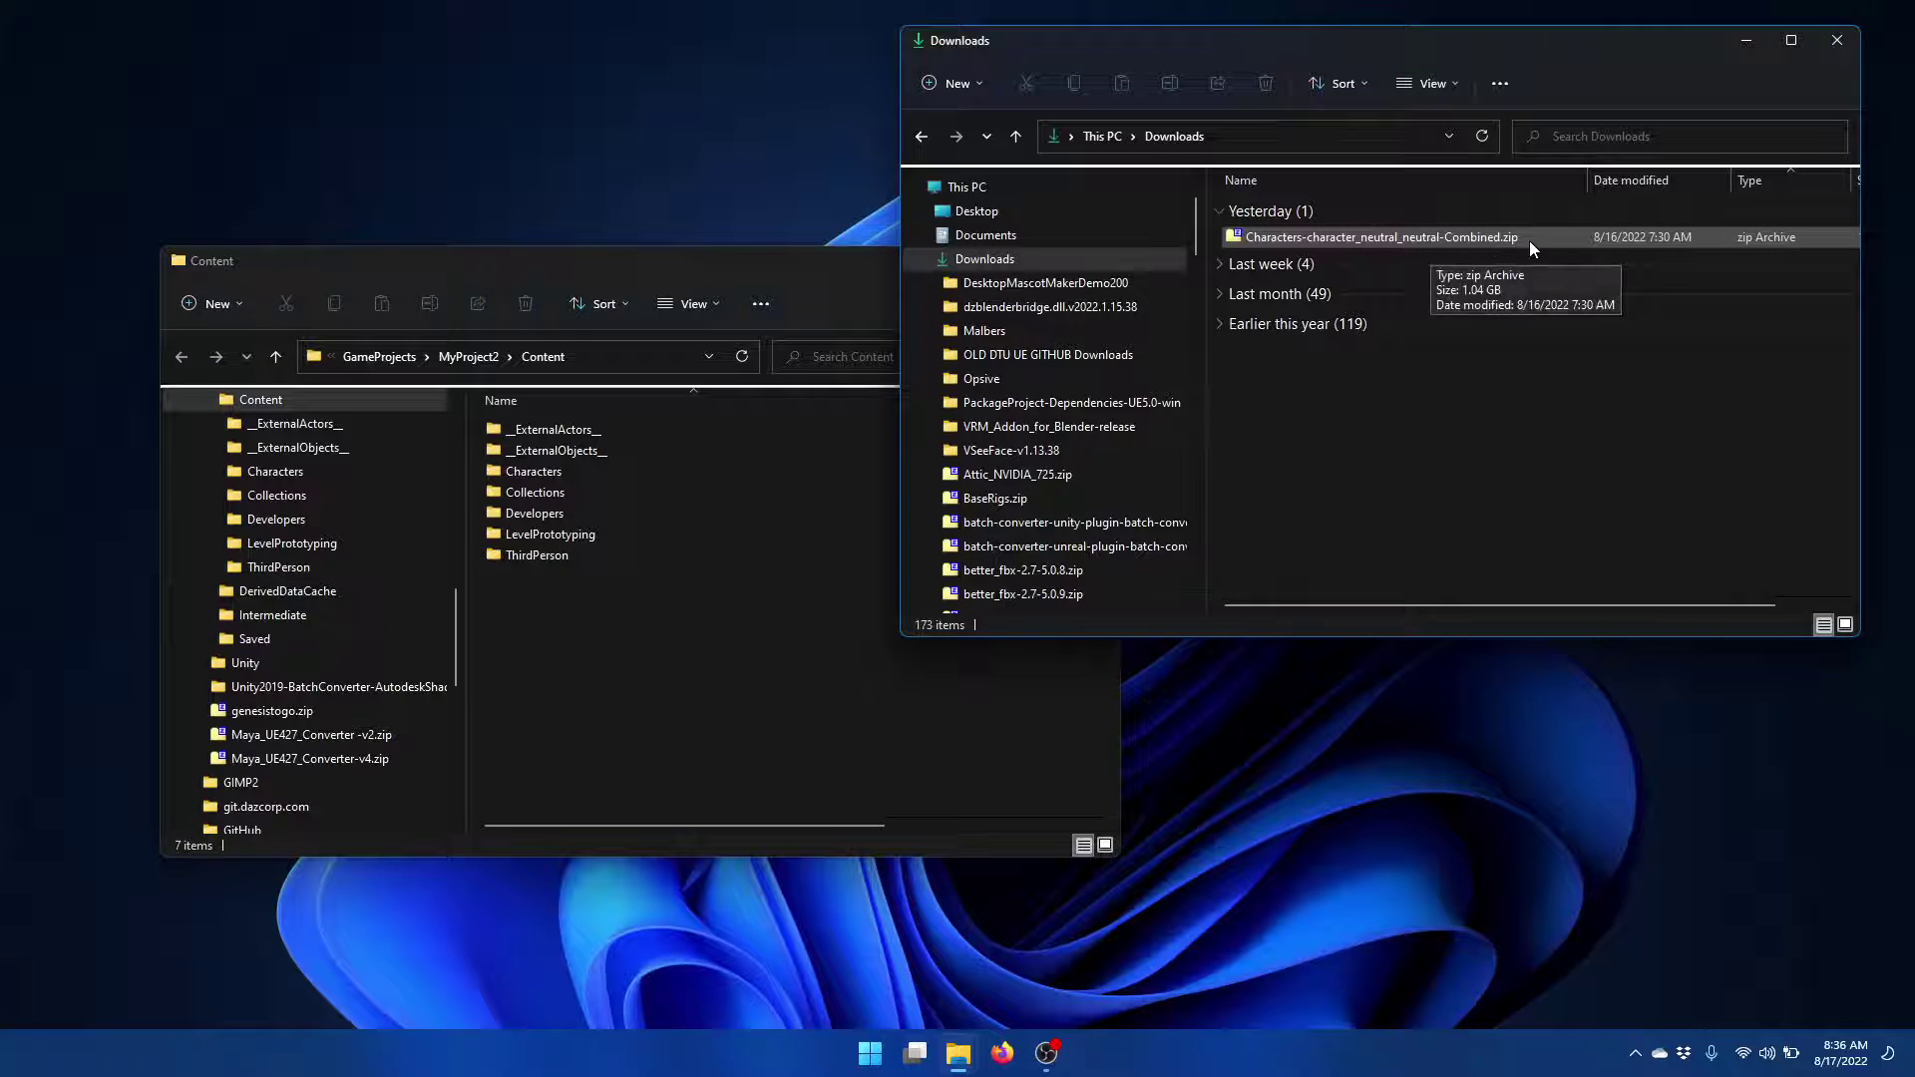
double_click(1450, 237)
drag(1420, 339, 1321, 149)
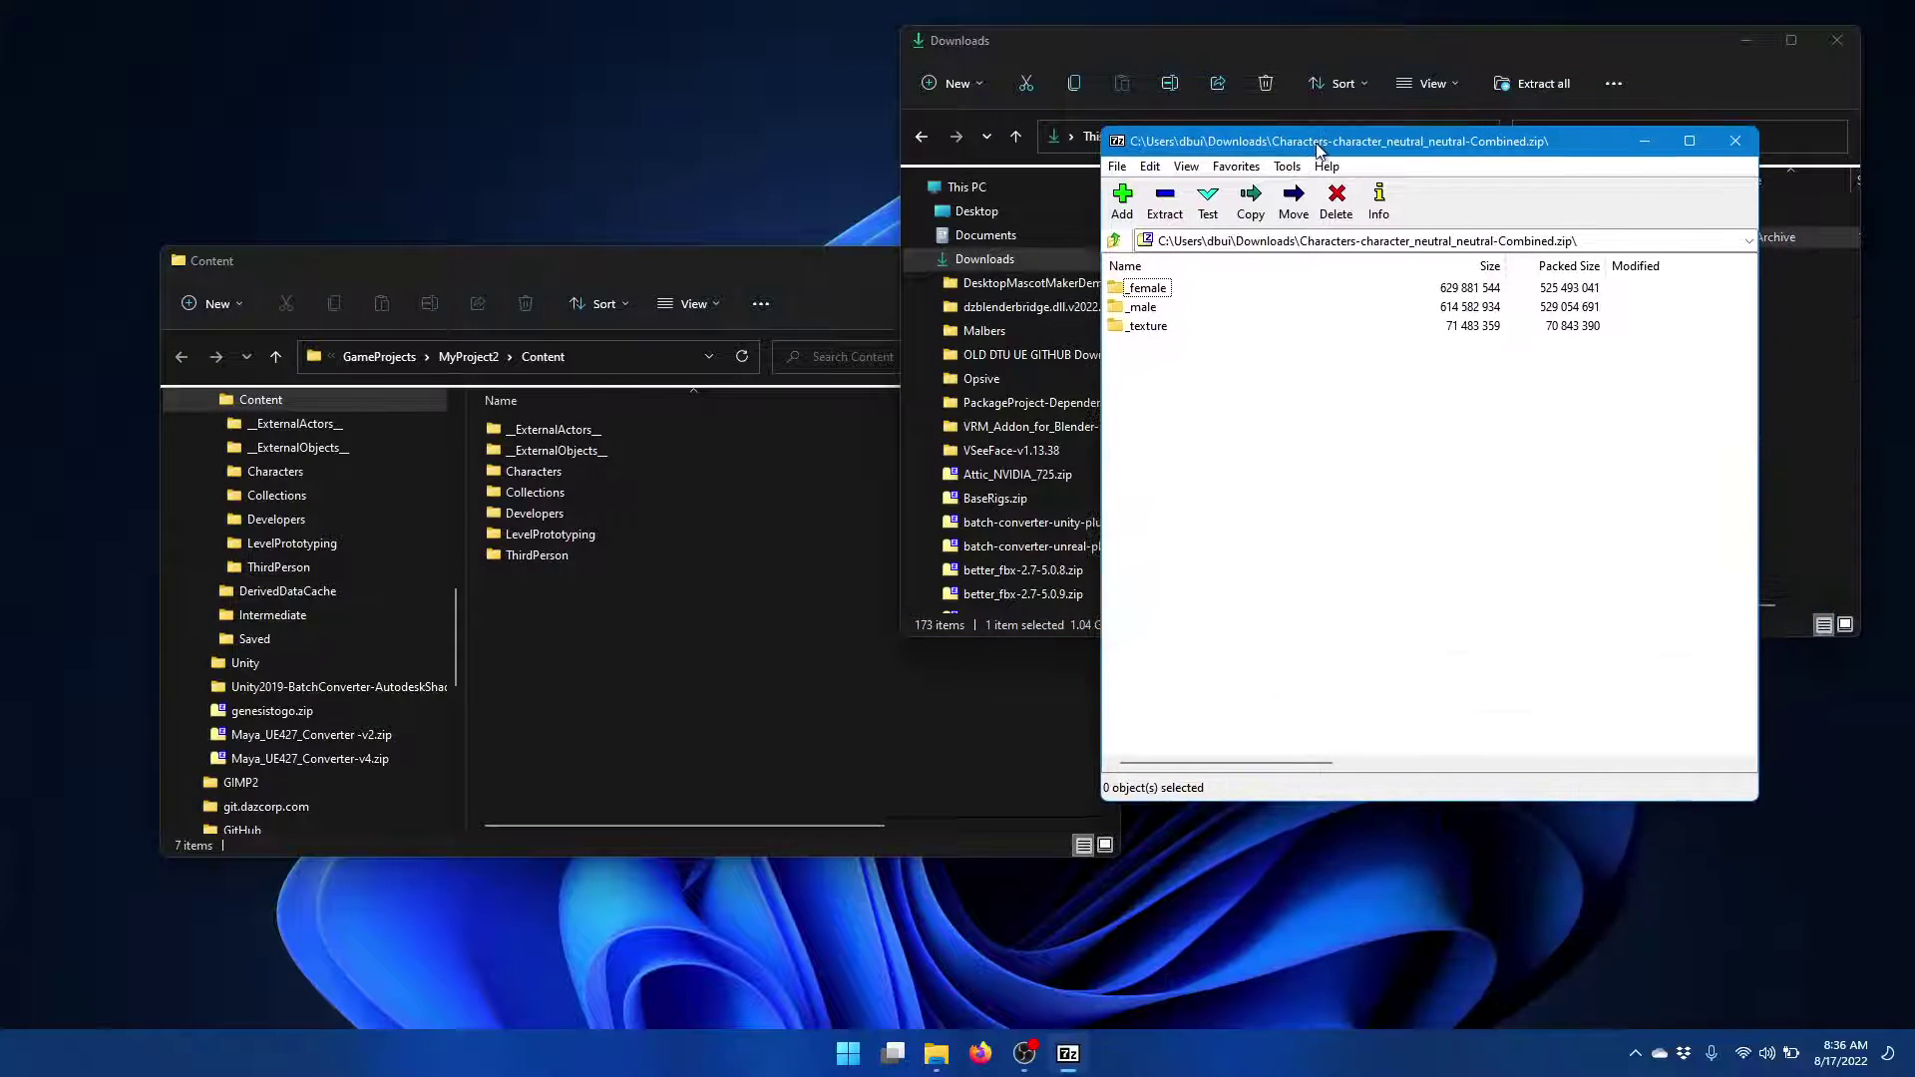
double_click(1147, 288)
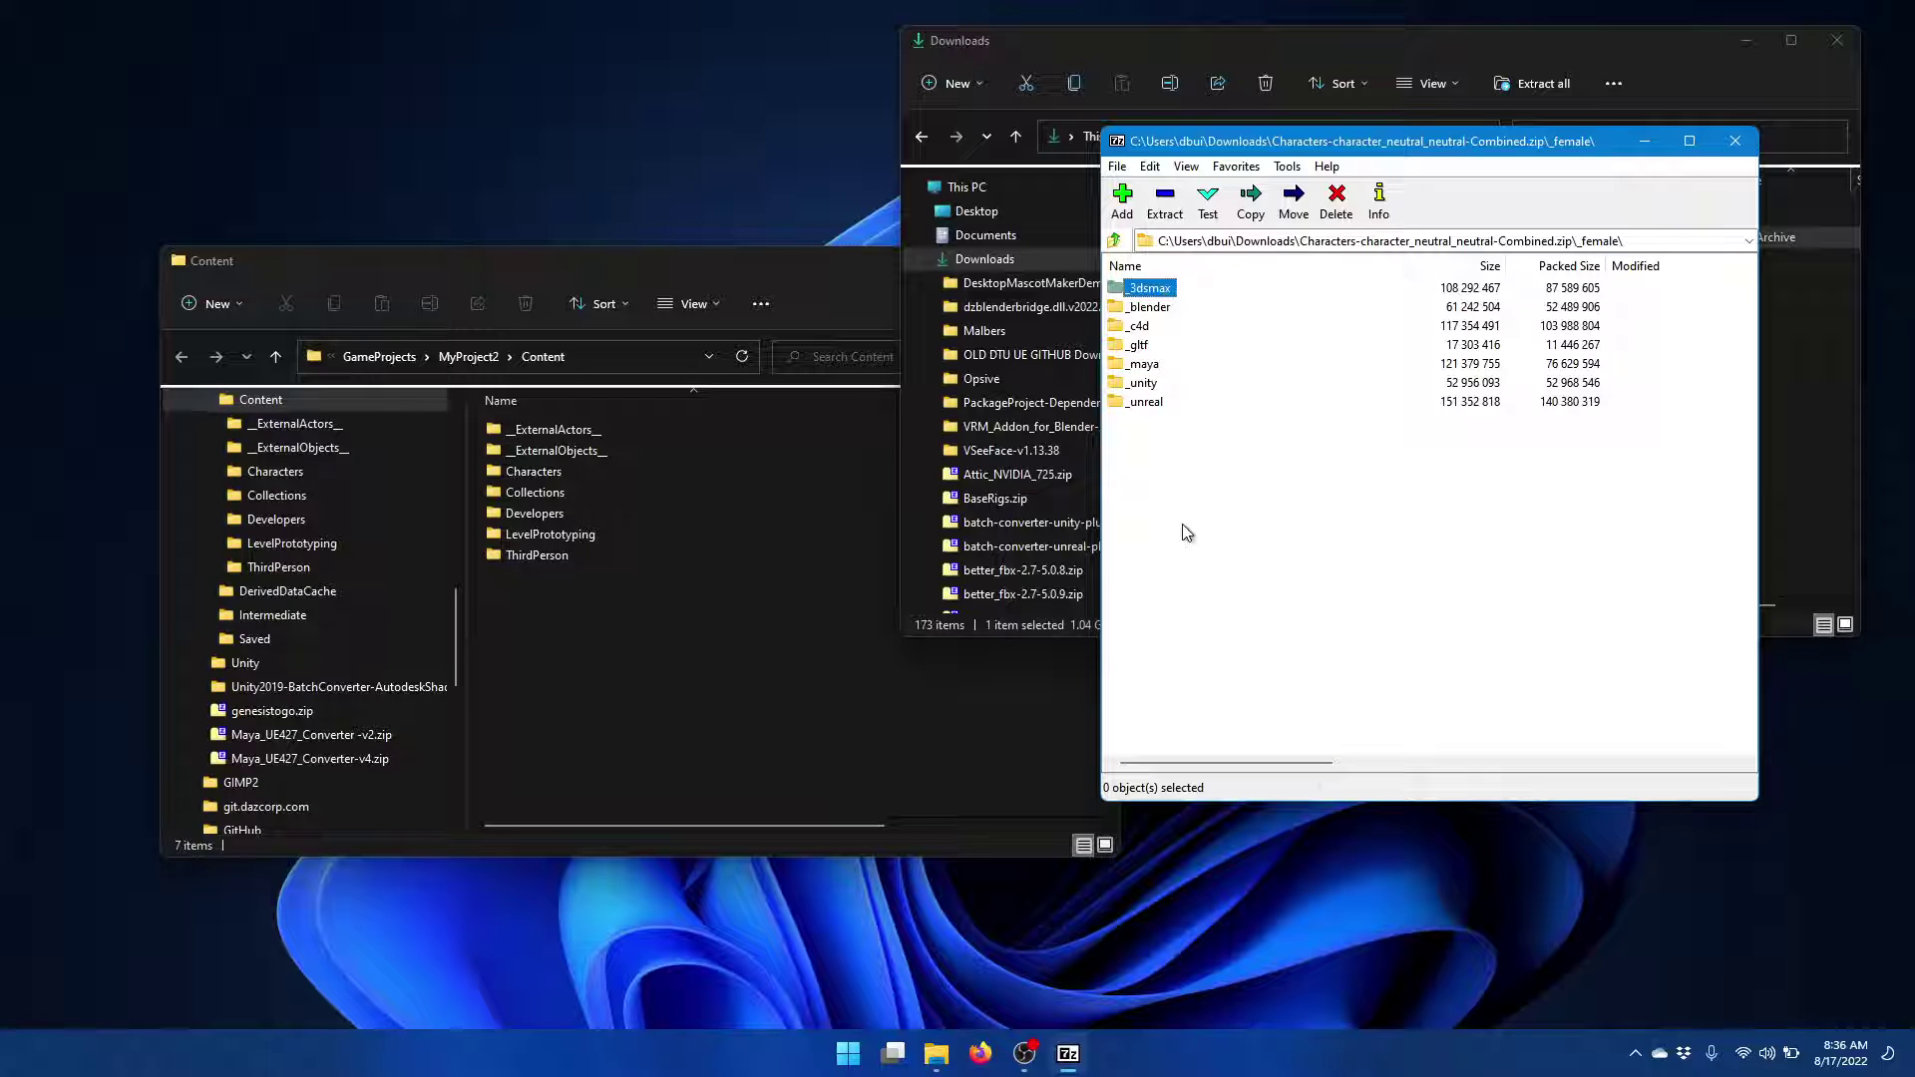
click(1147, 403)
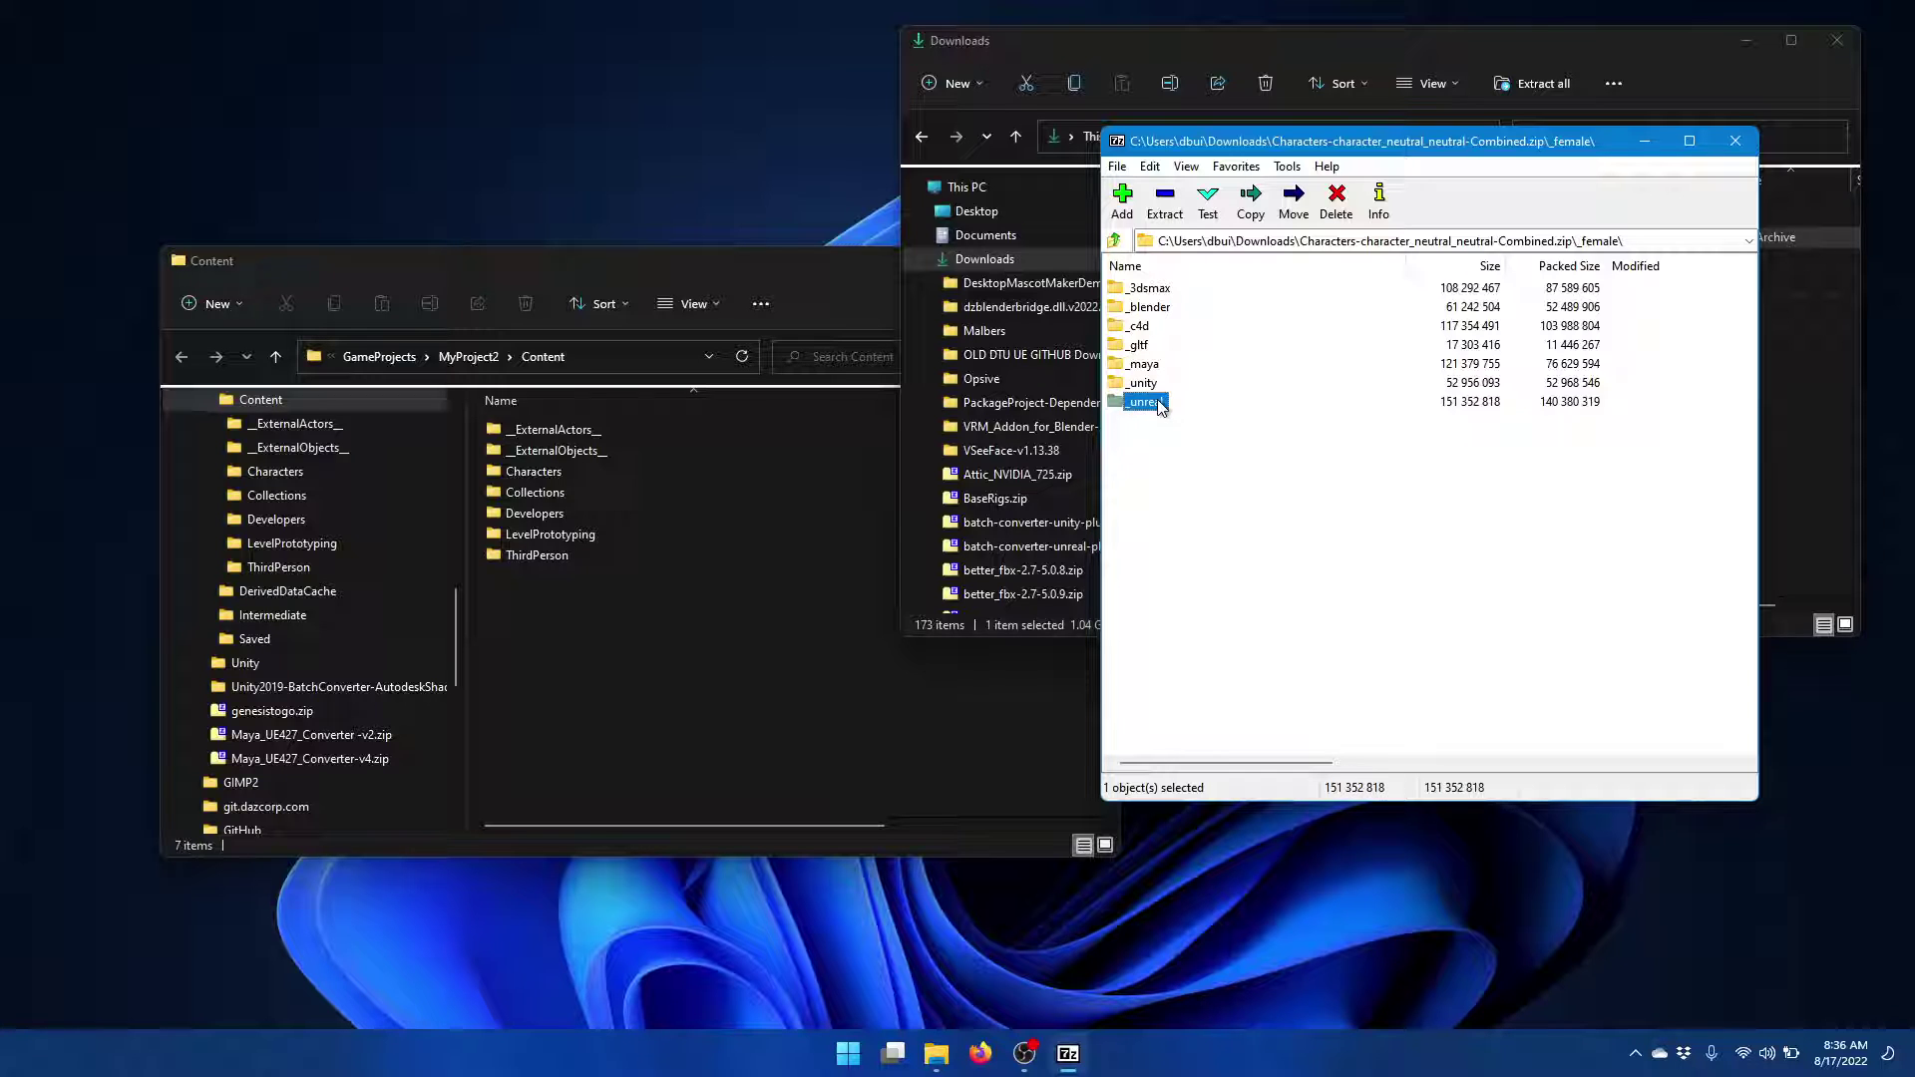
double_click(1139, 407)
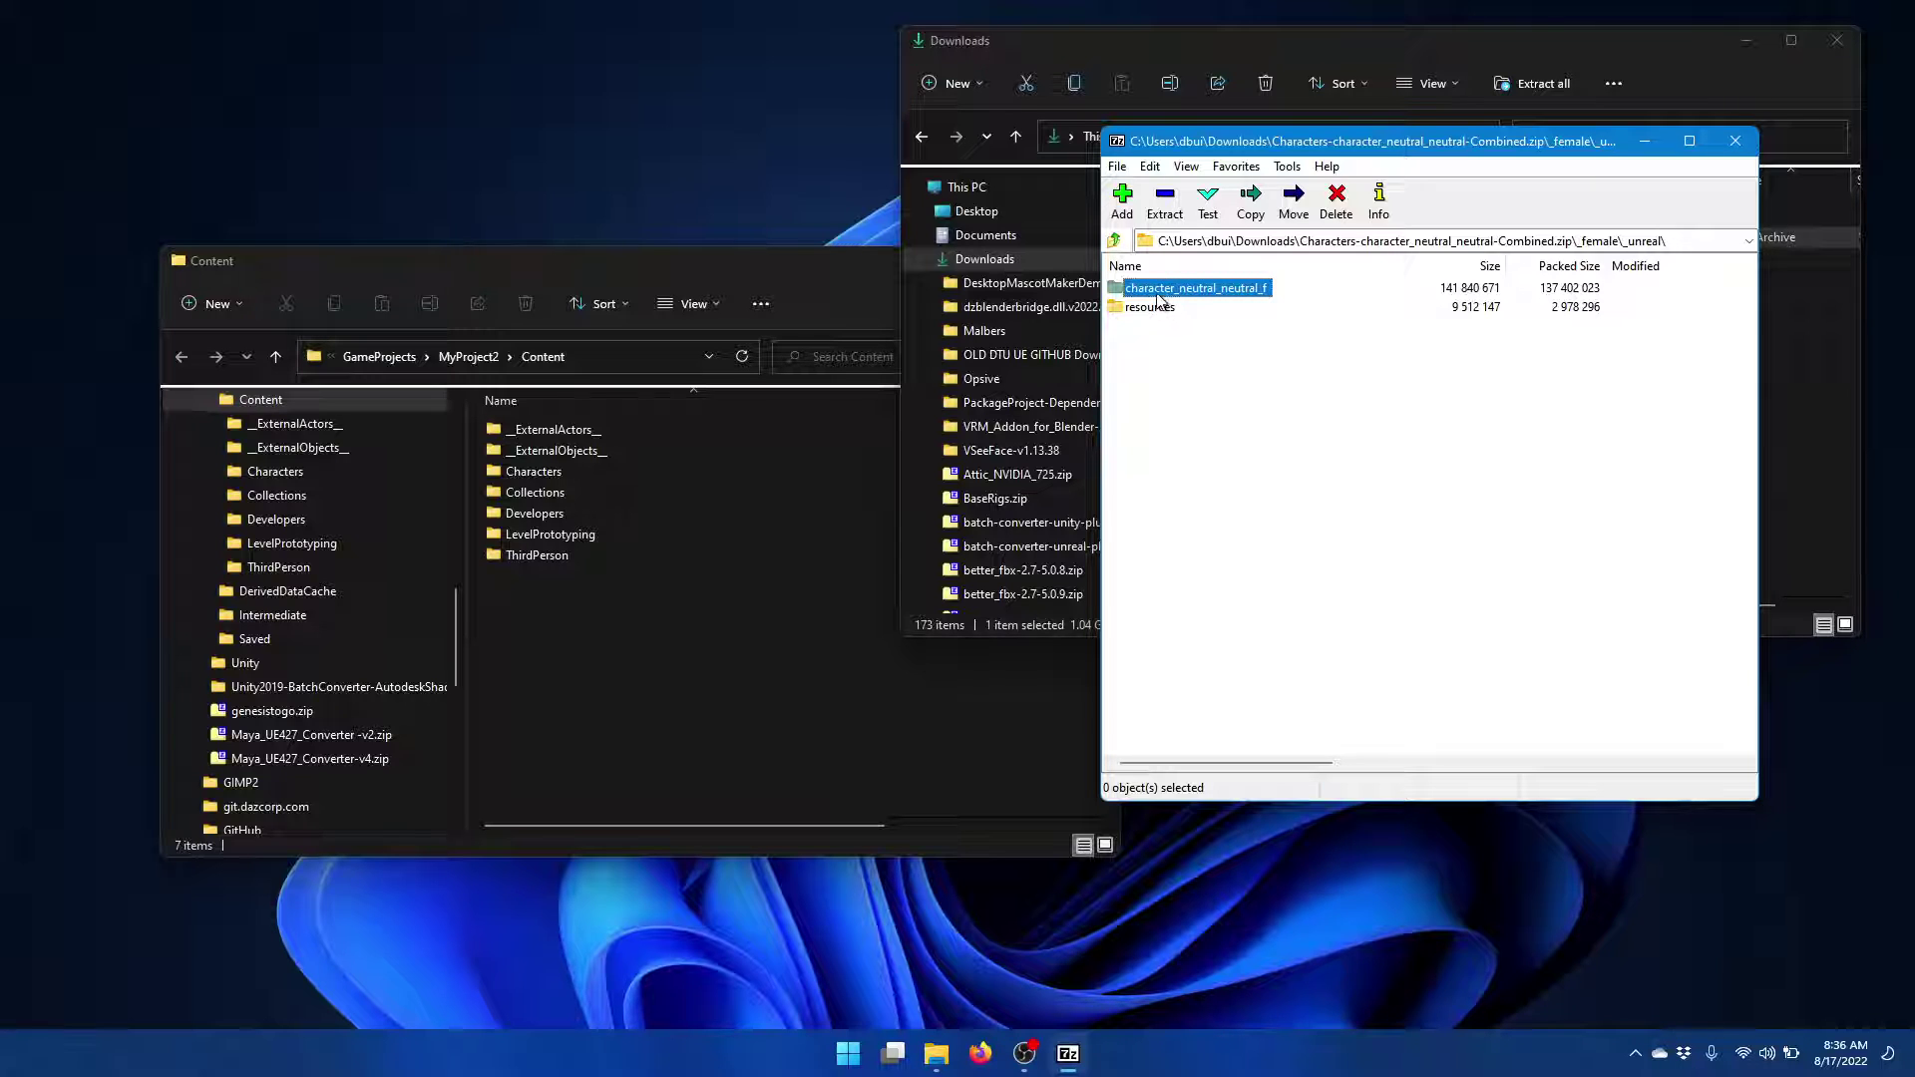
click(1181, 345)
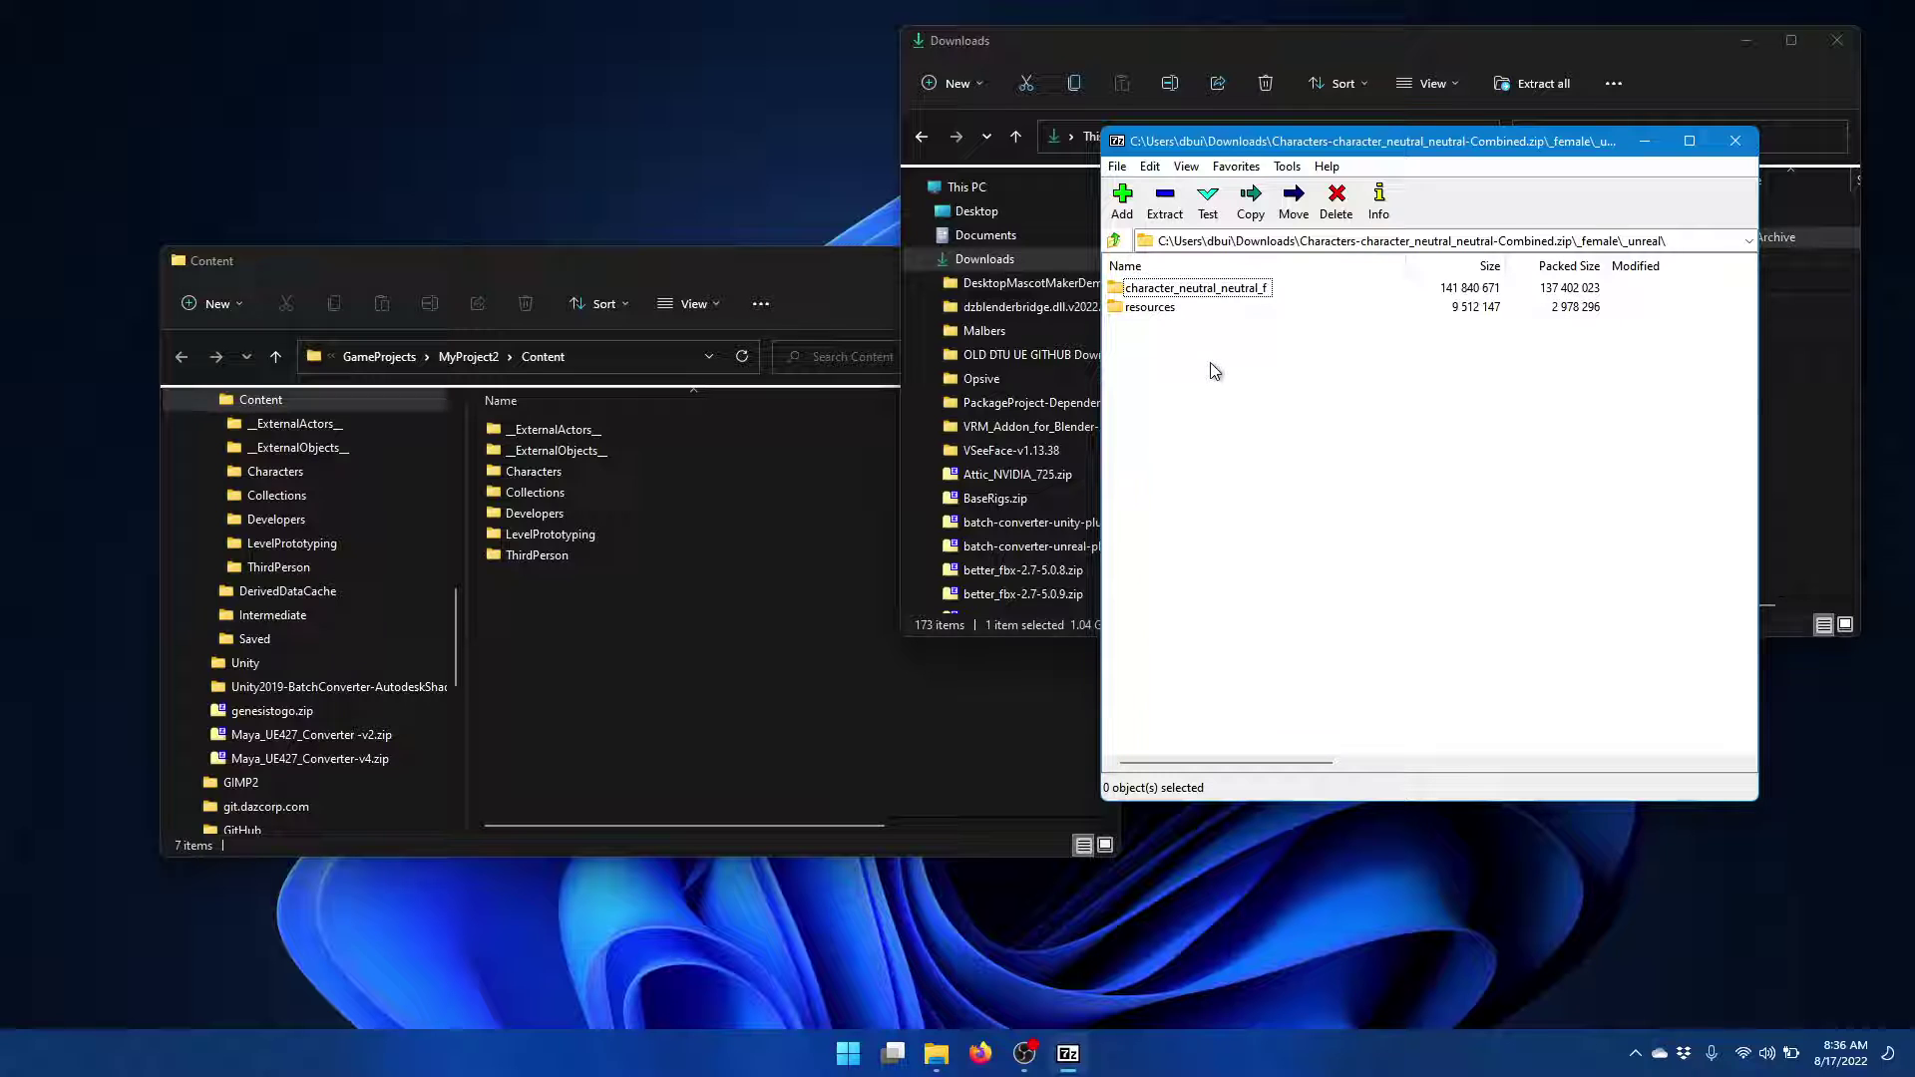
drag(1214, 371, 559, 691)
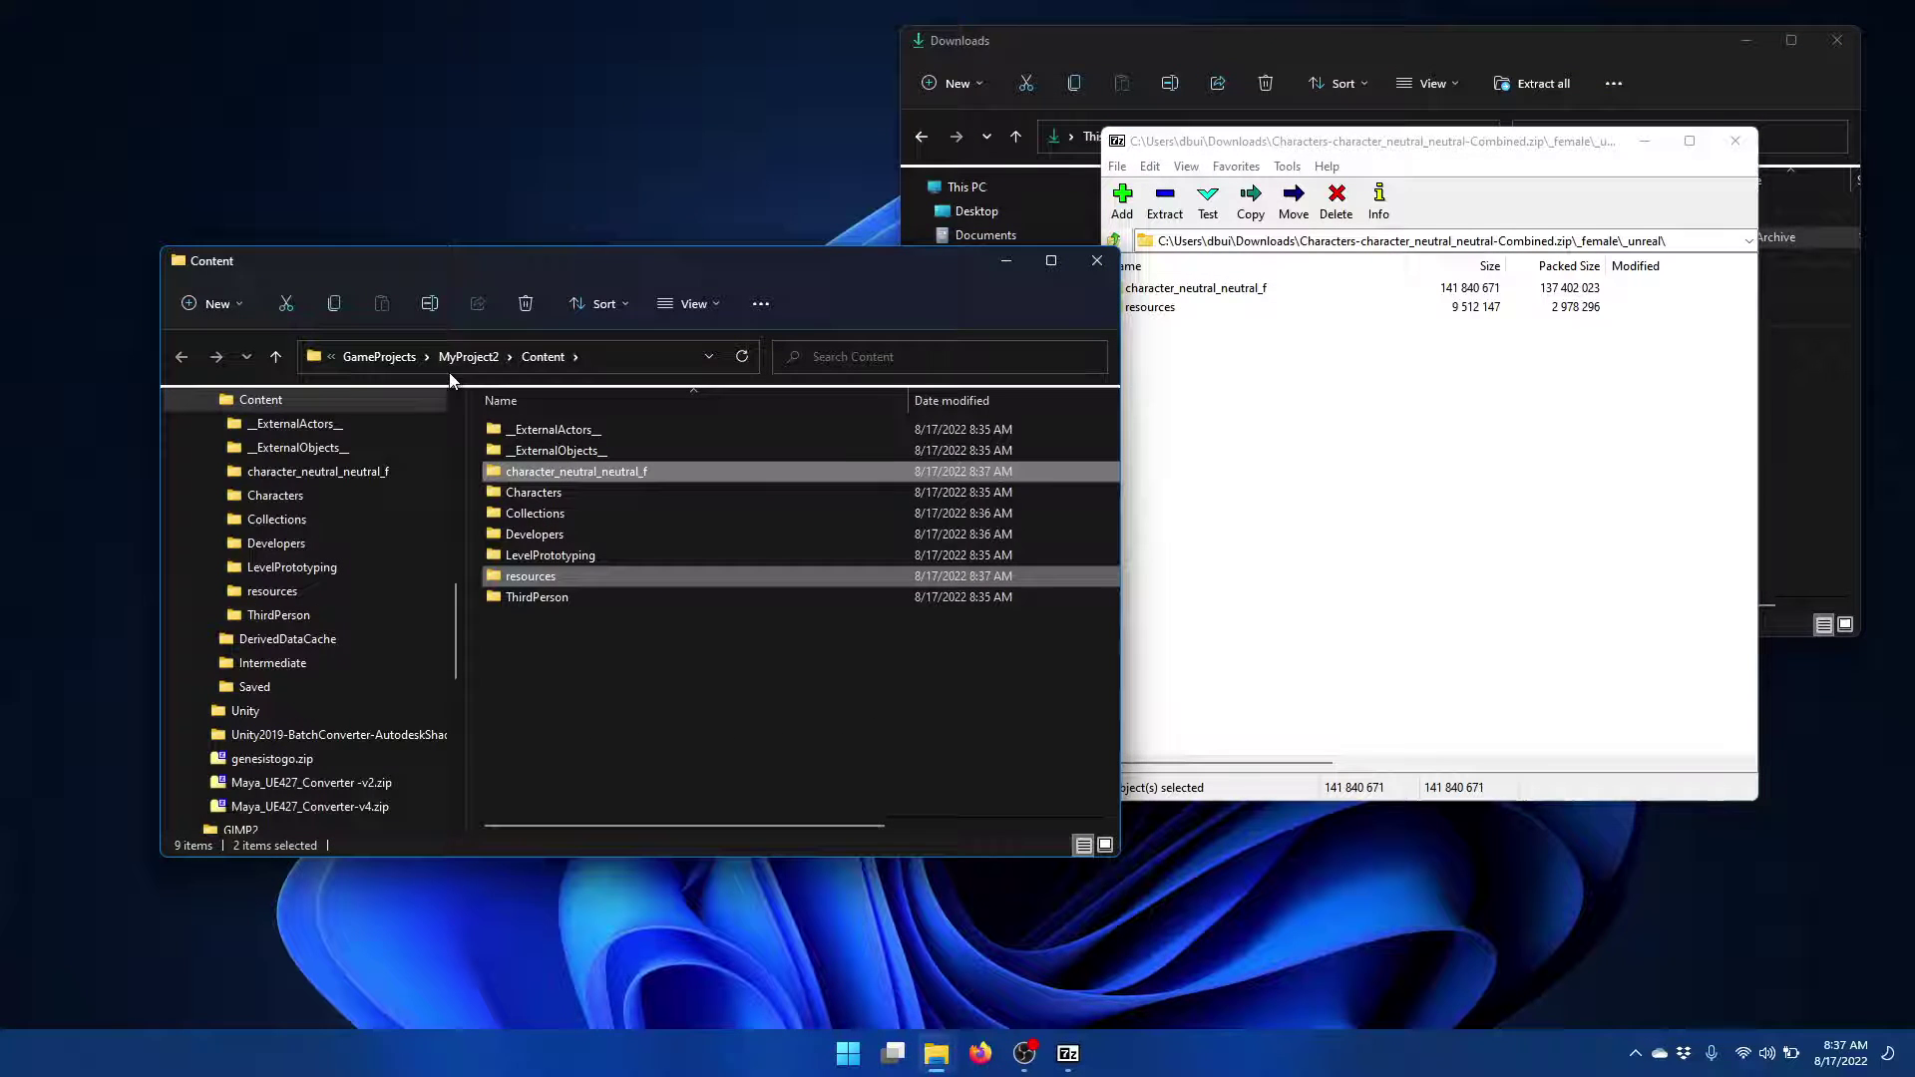
Launch MyProject2.uproject from the MyProject2 project folder.
click(654, 684)
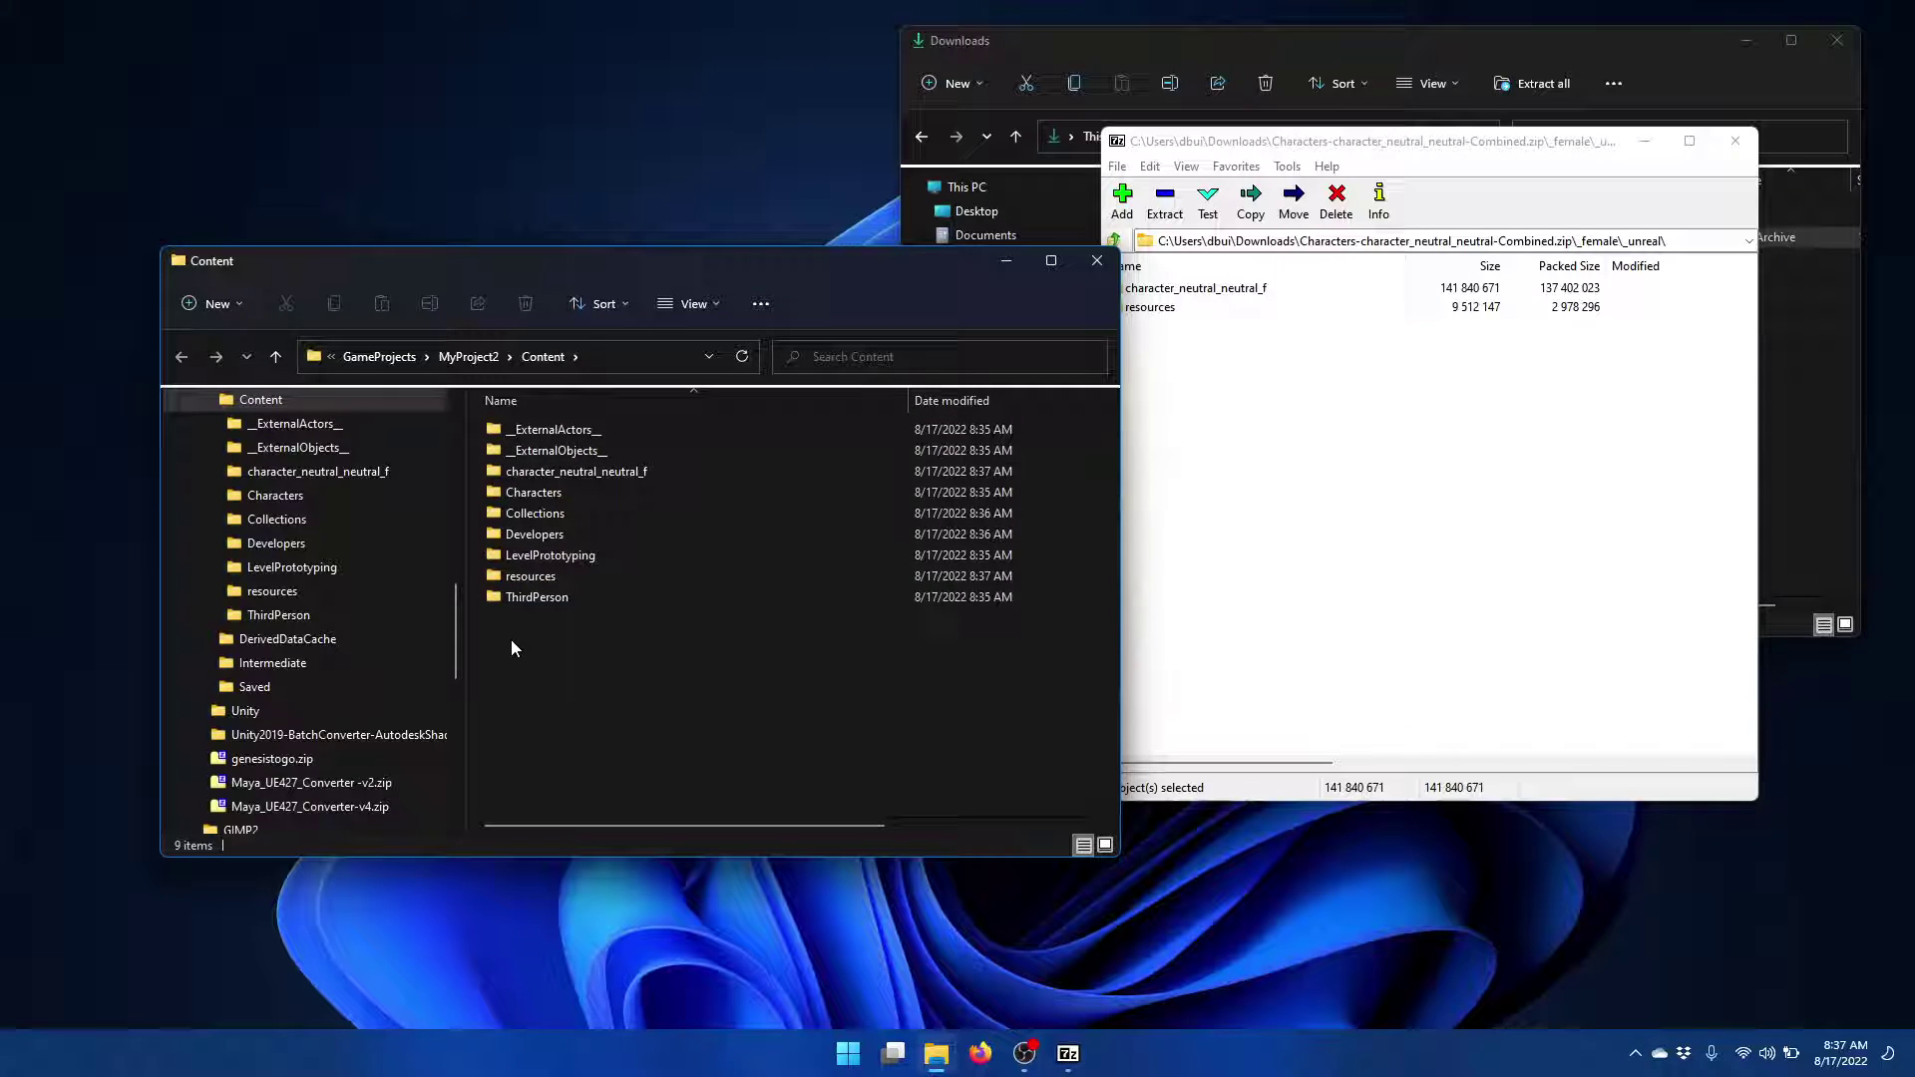
click(464, 359)
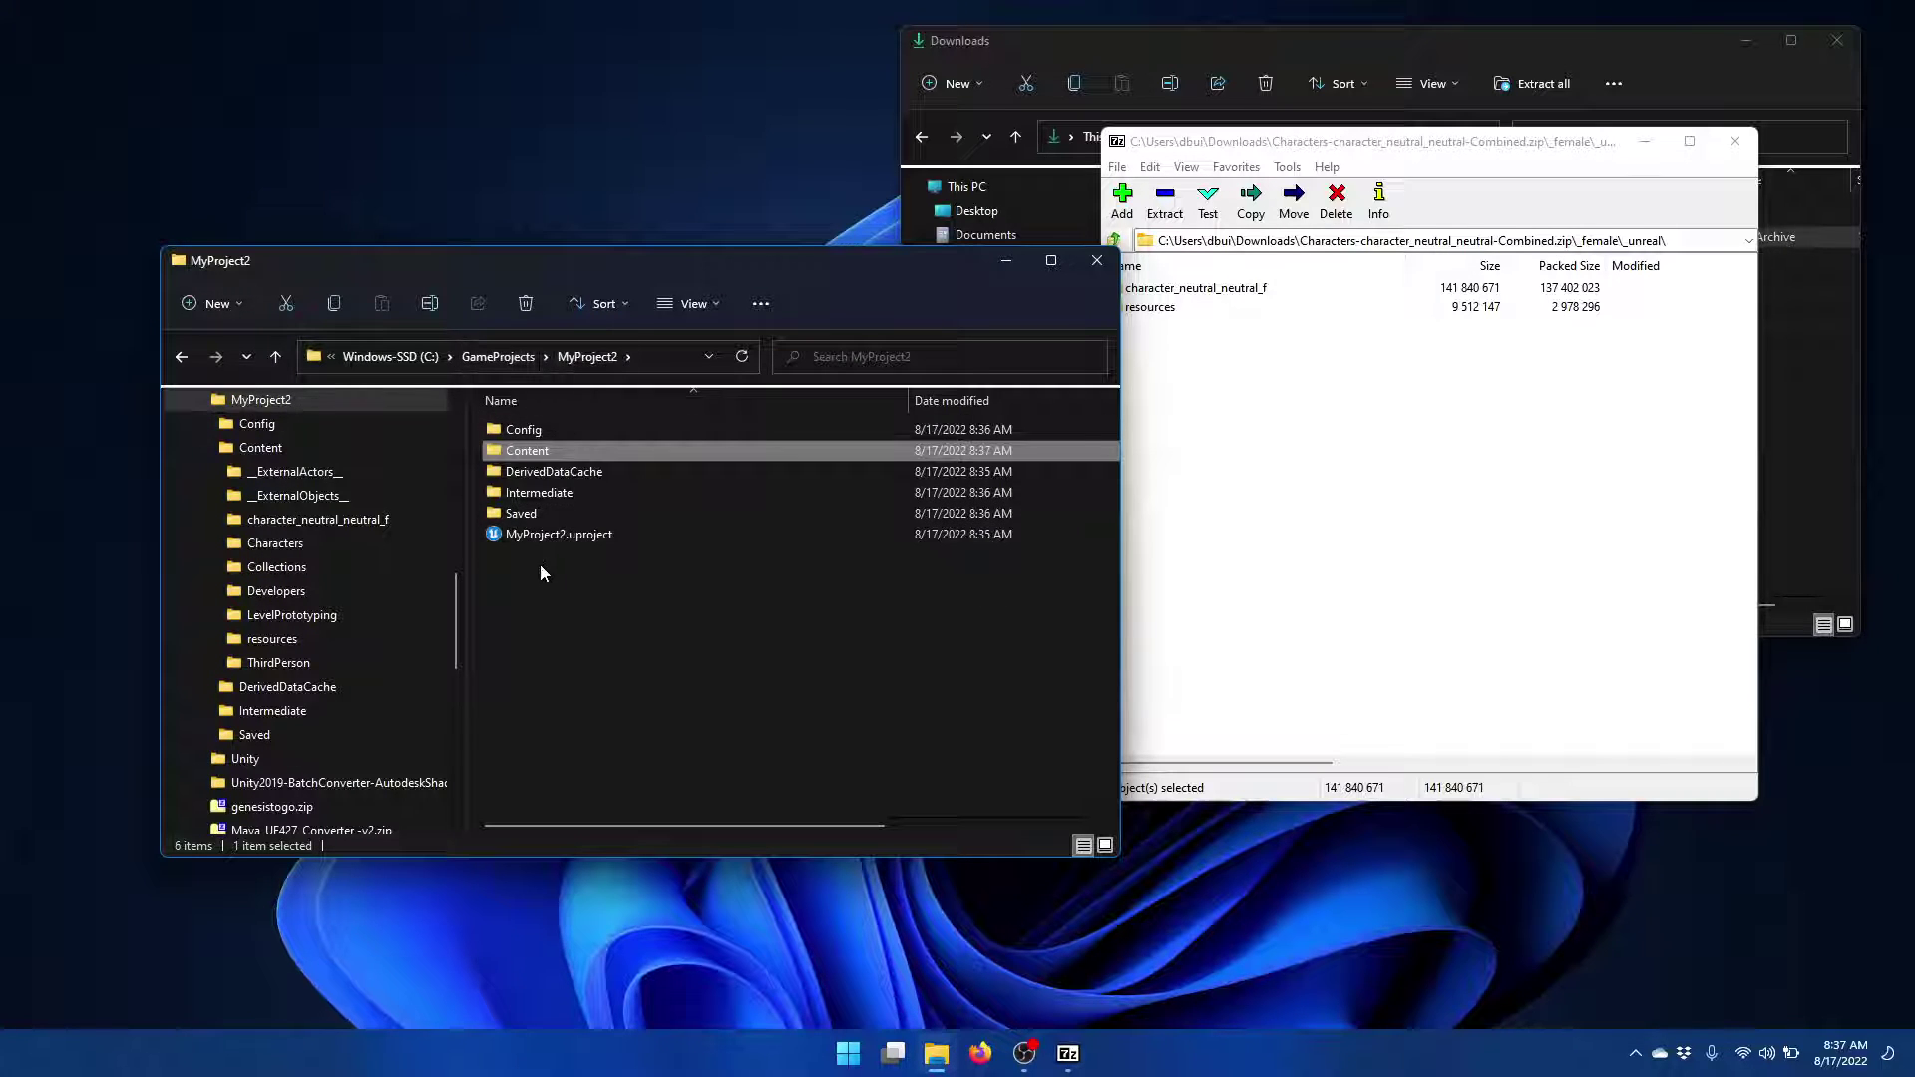
click(549, 536)
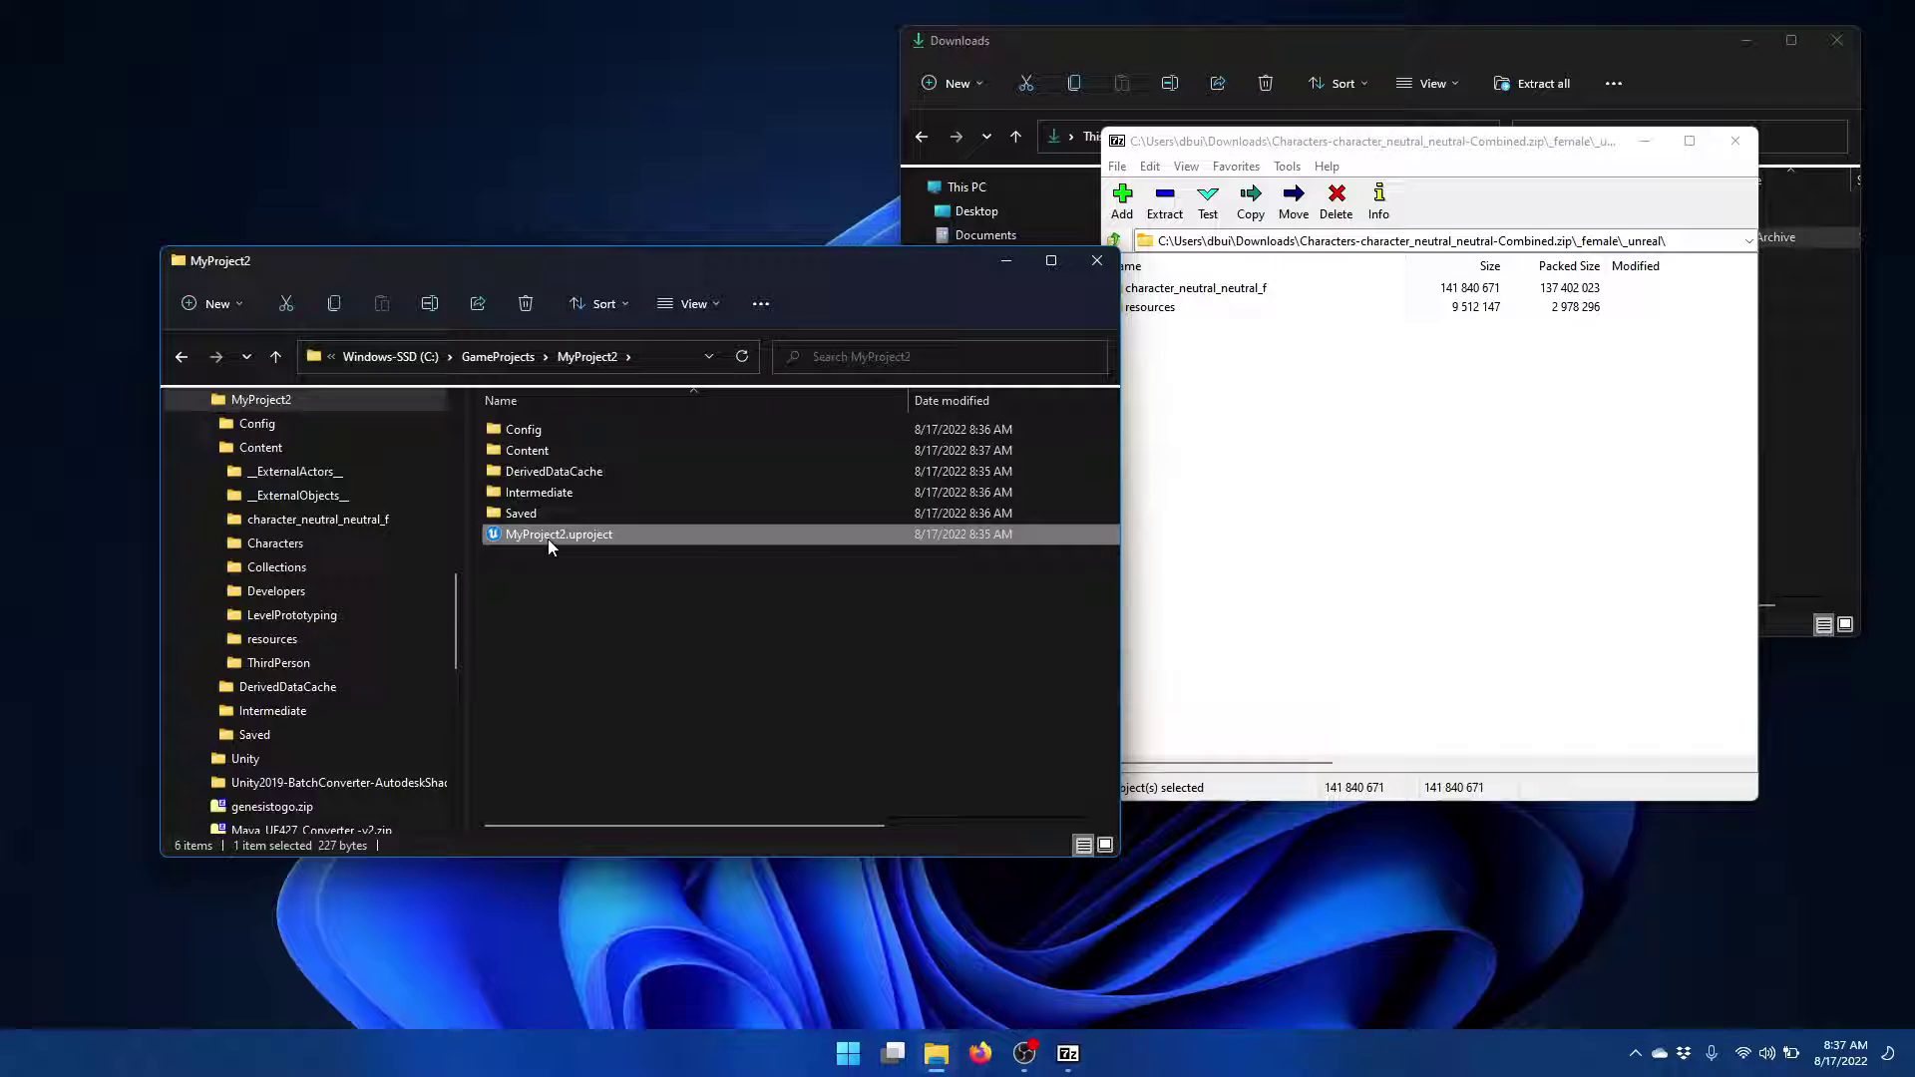
double_click(561, 536)
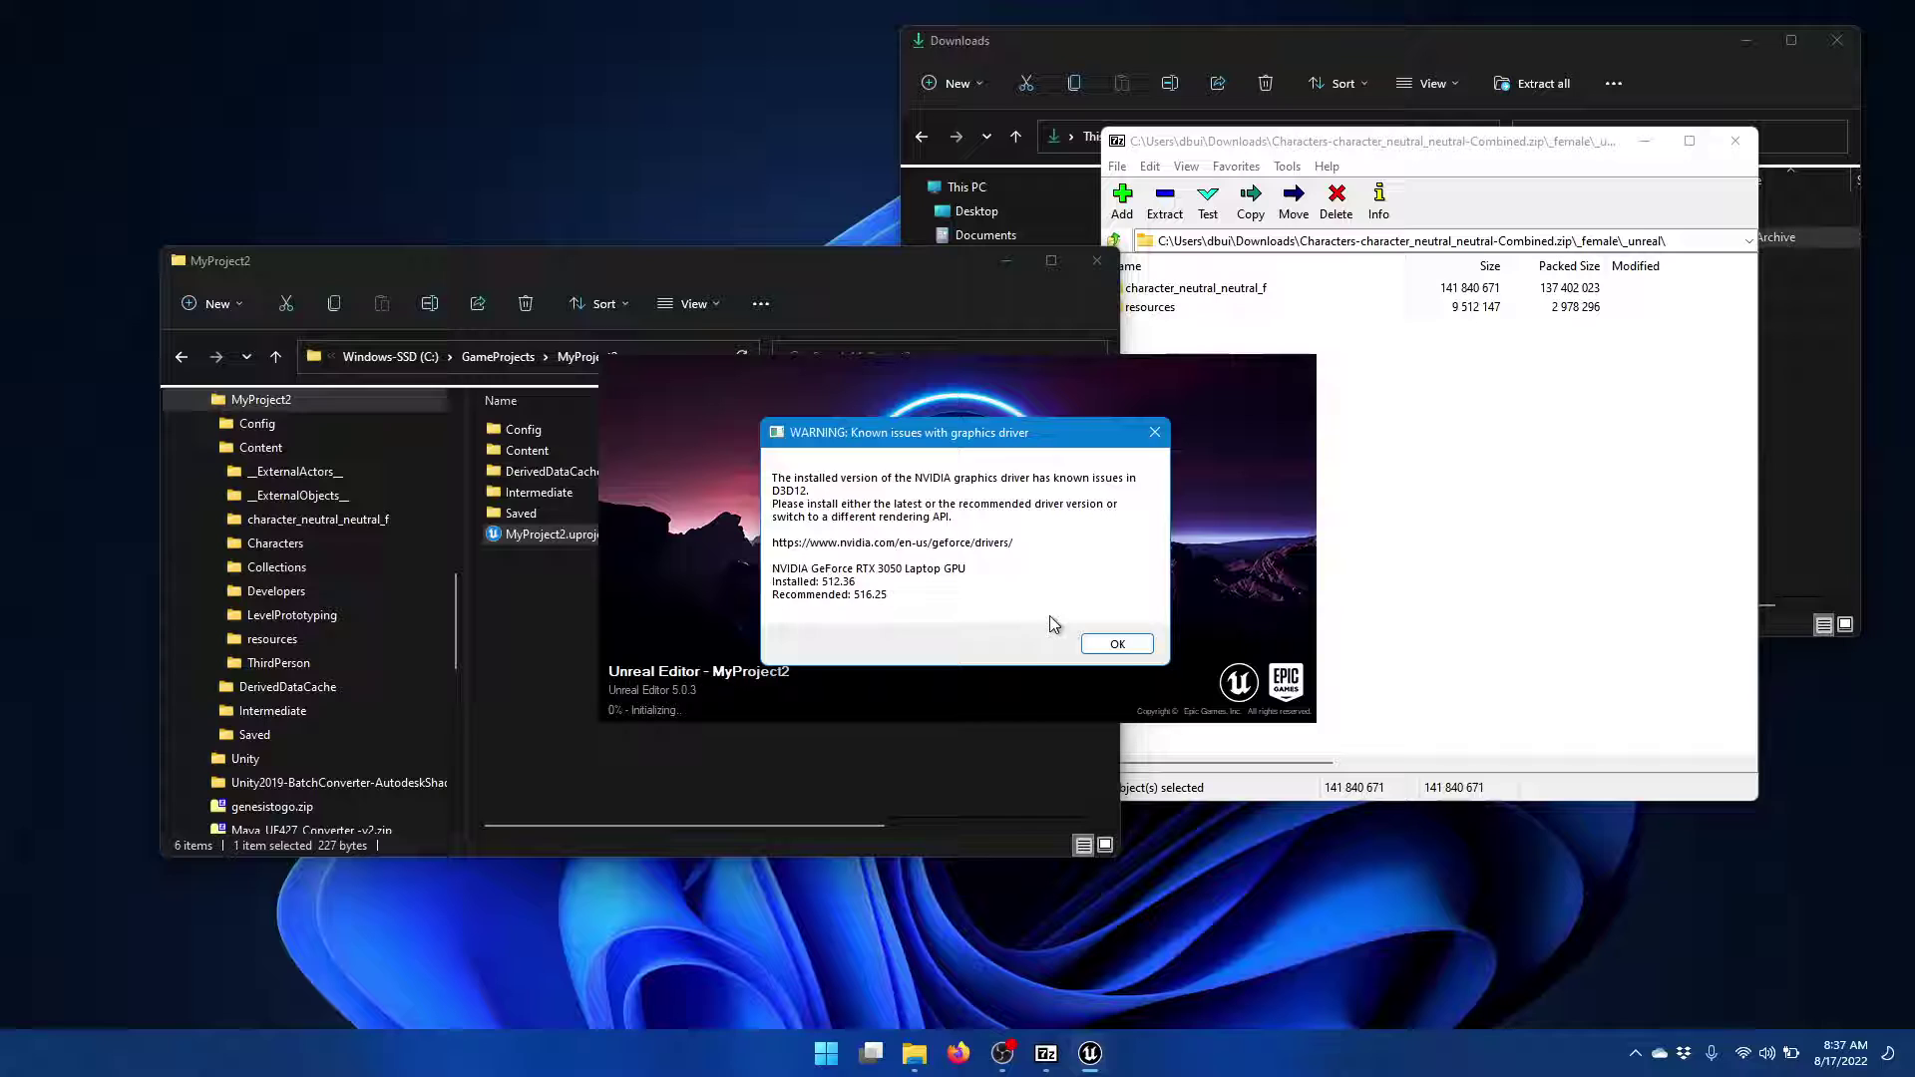
Dismiss the driver warning and open the character_neutral_neutral_f folder in the Content Browser.
click(1115, 643)
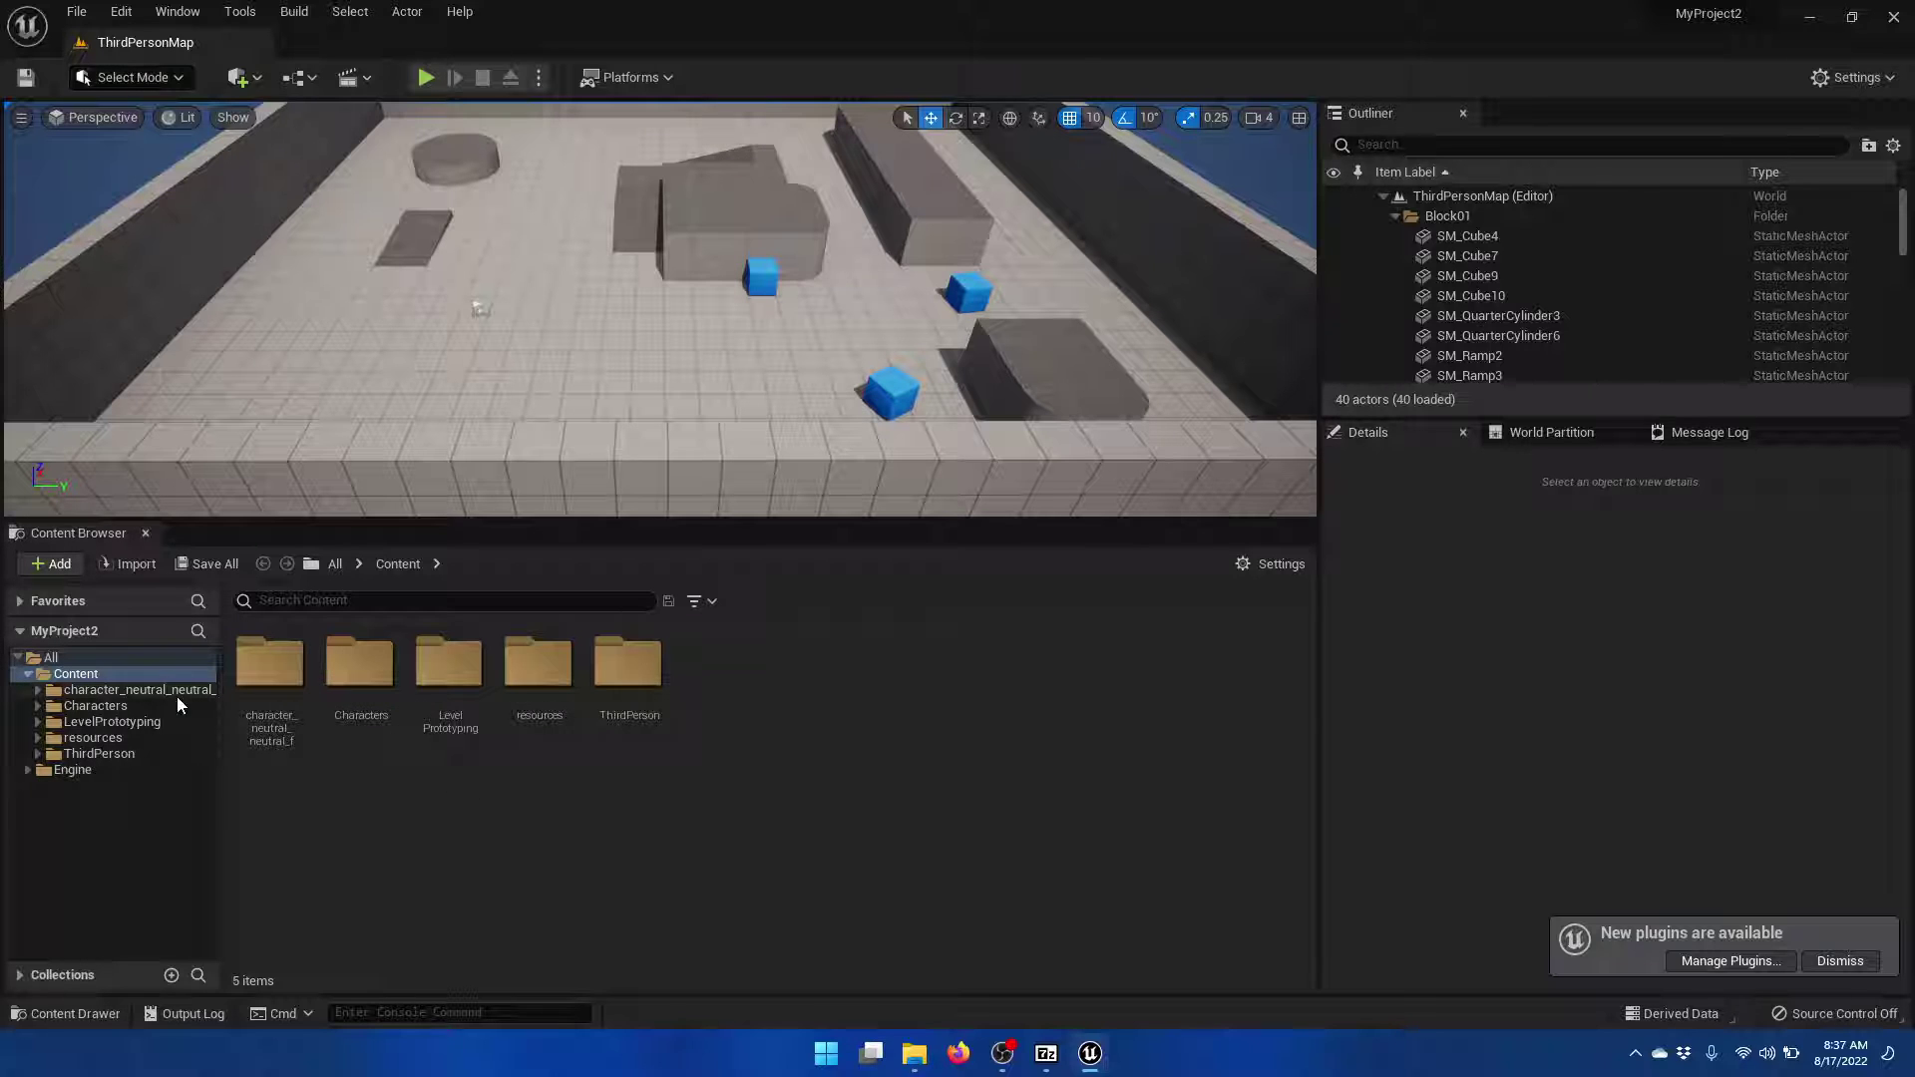
click(253, 669)
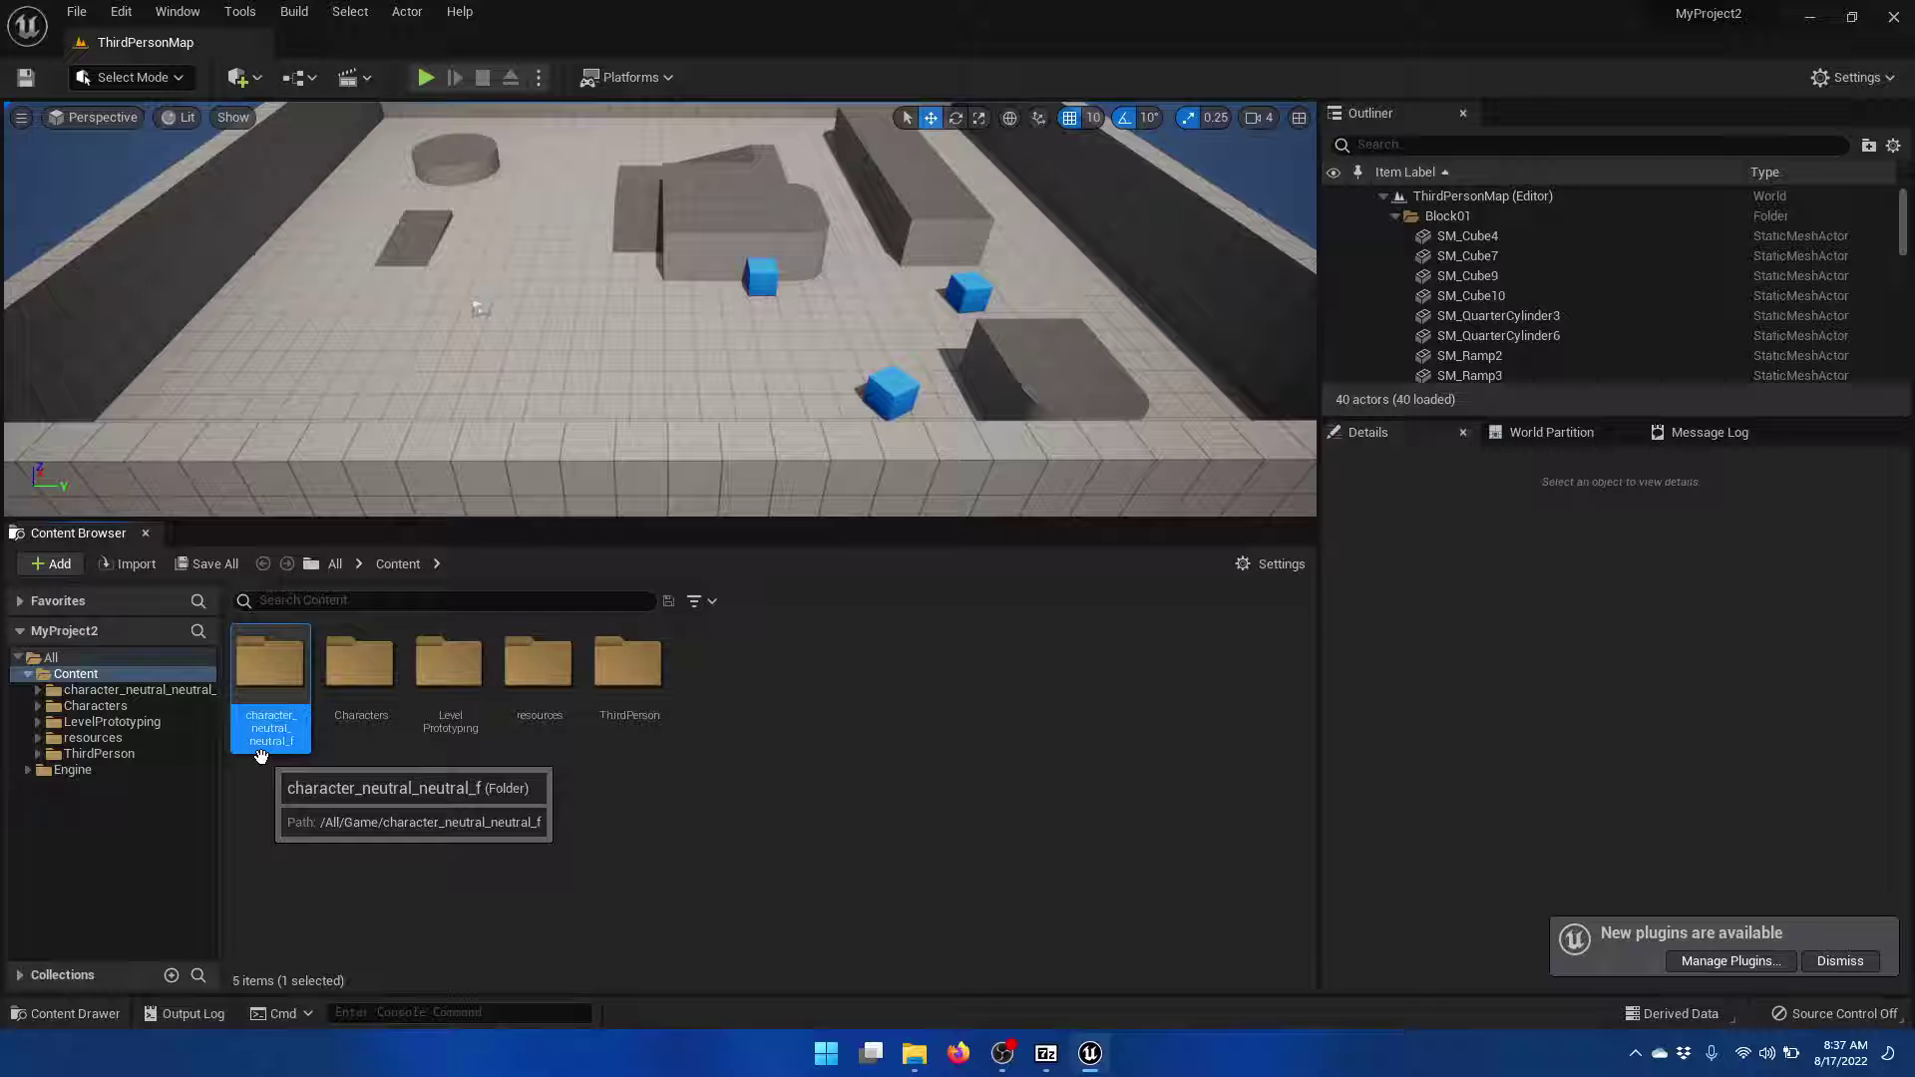
click(508, 669)
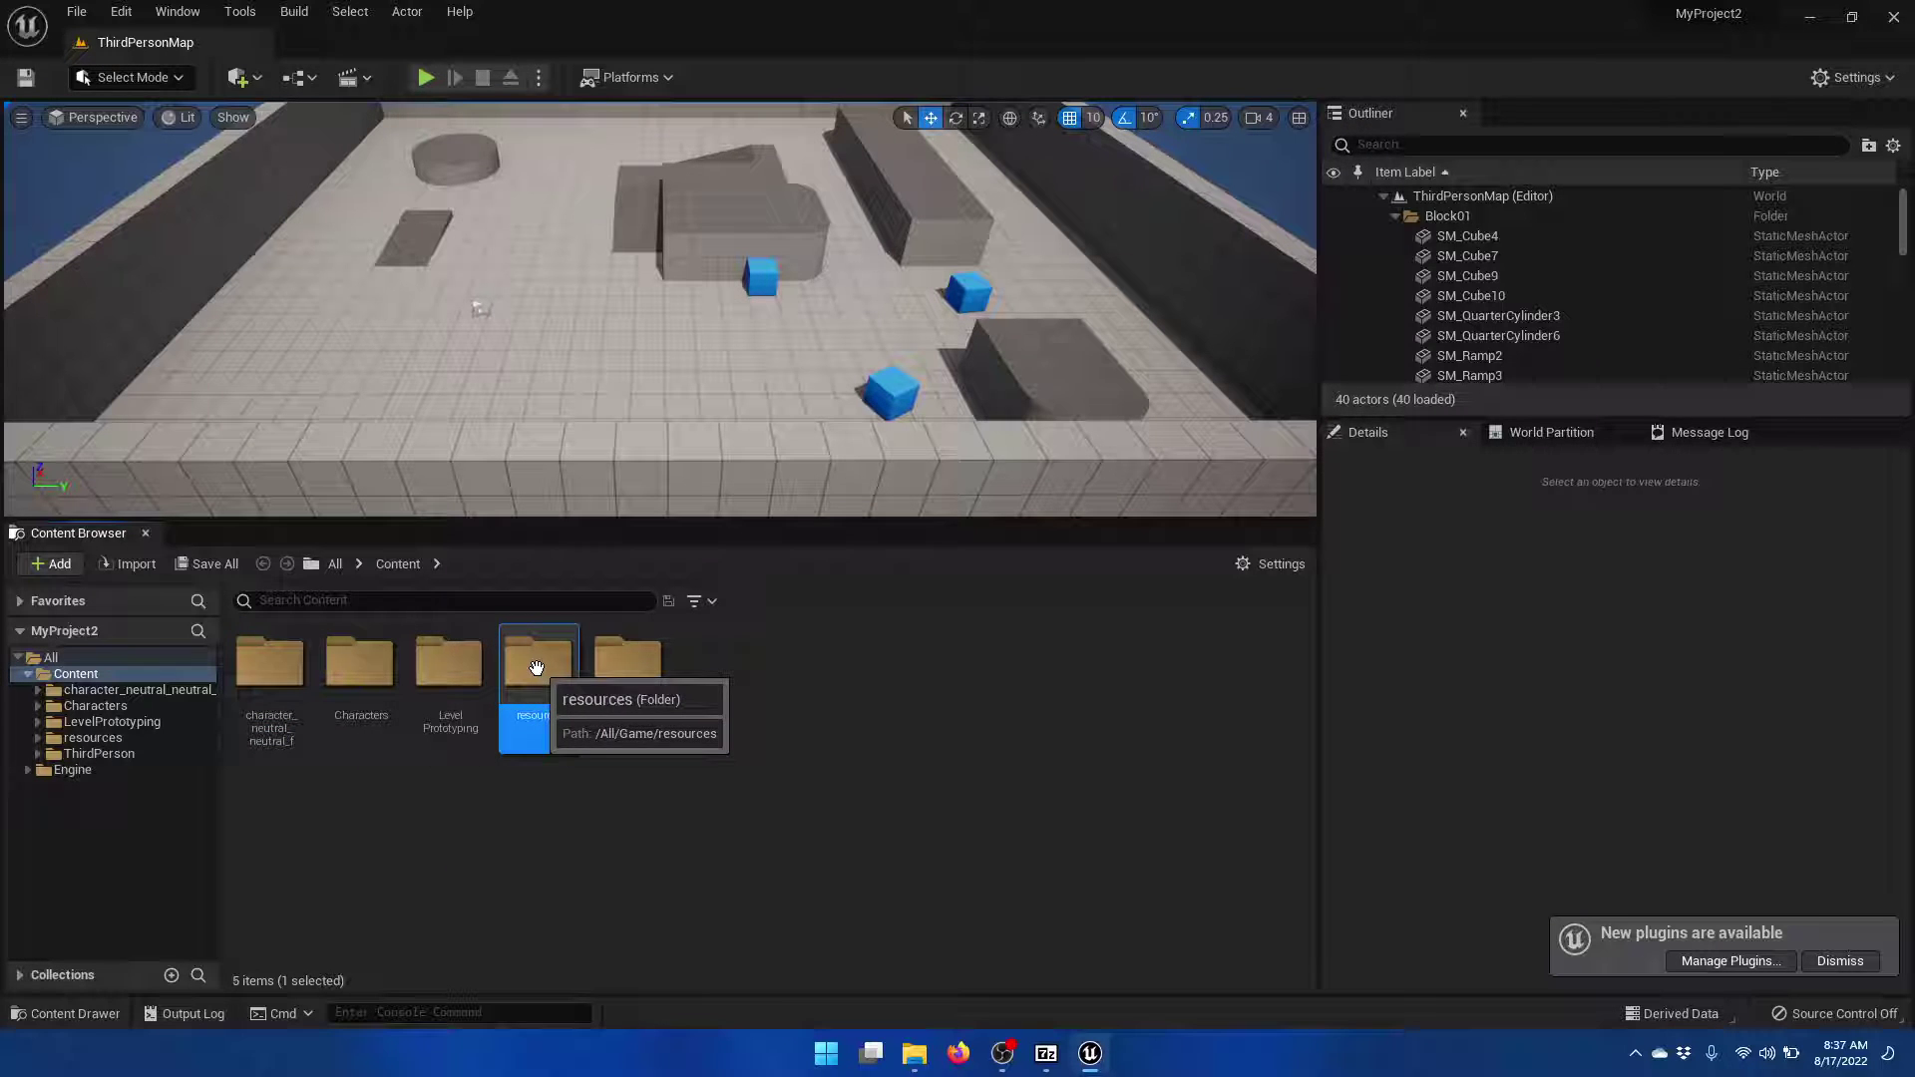
double_click(256, 679)
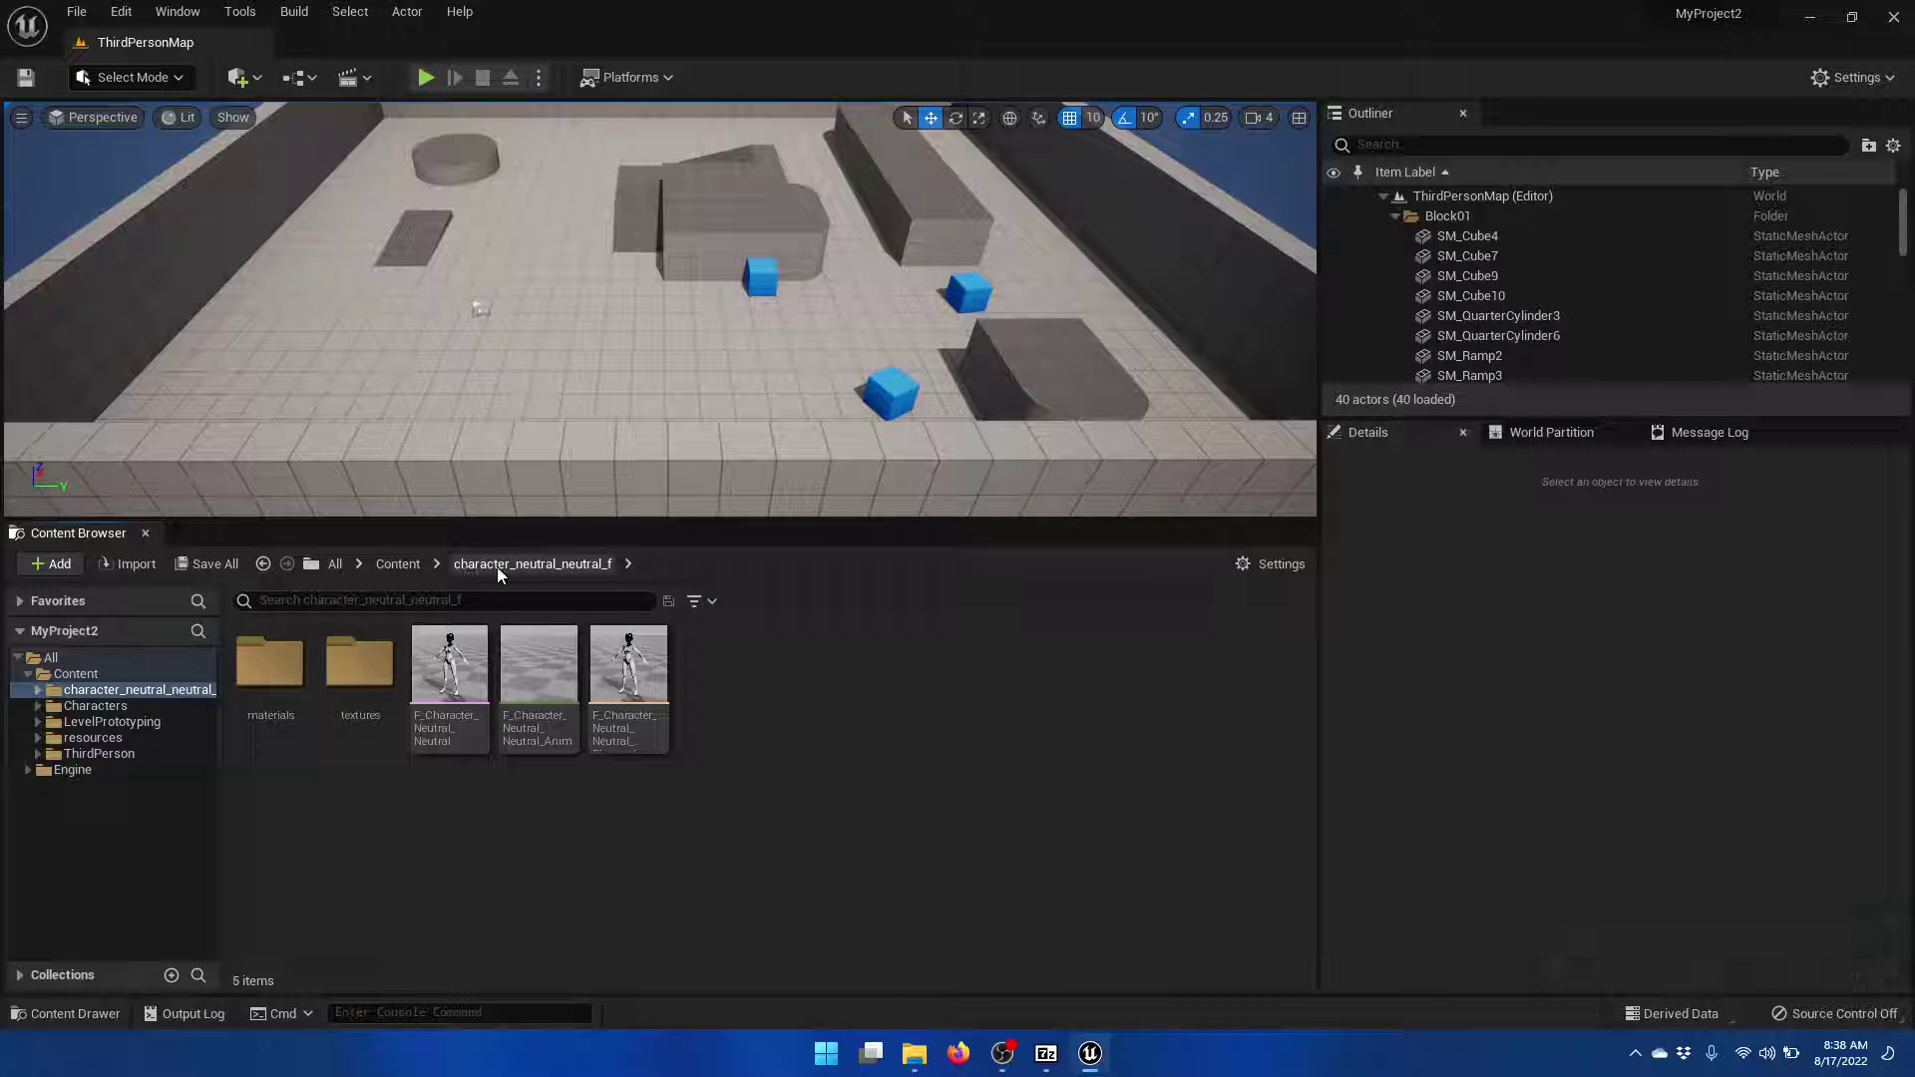
double_click(451, 675)
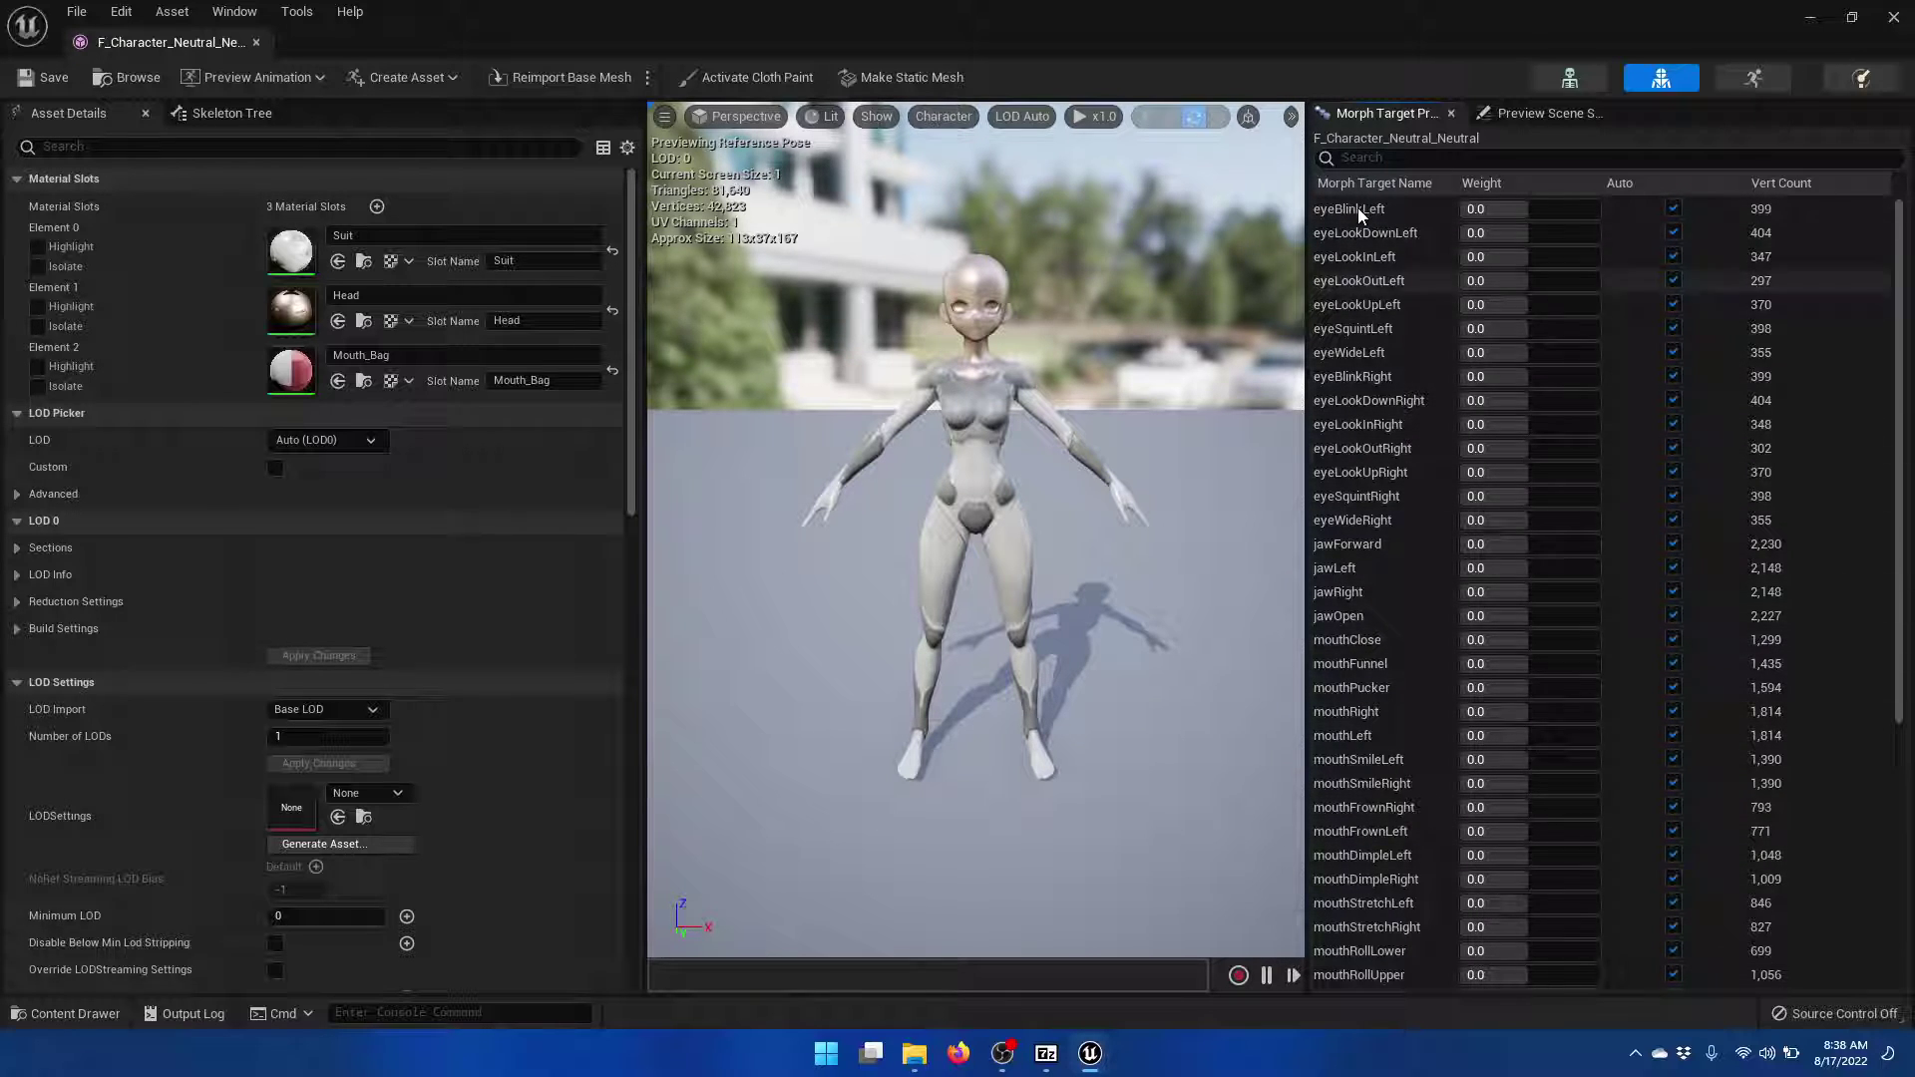
drag(1520, 209, 1531, 210)
click(1674, 207)
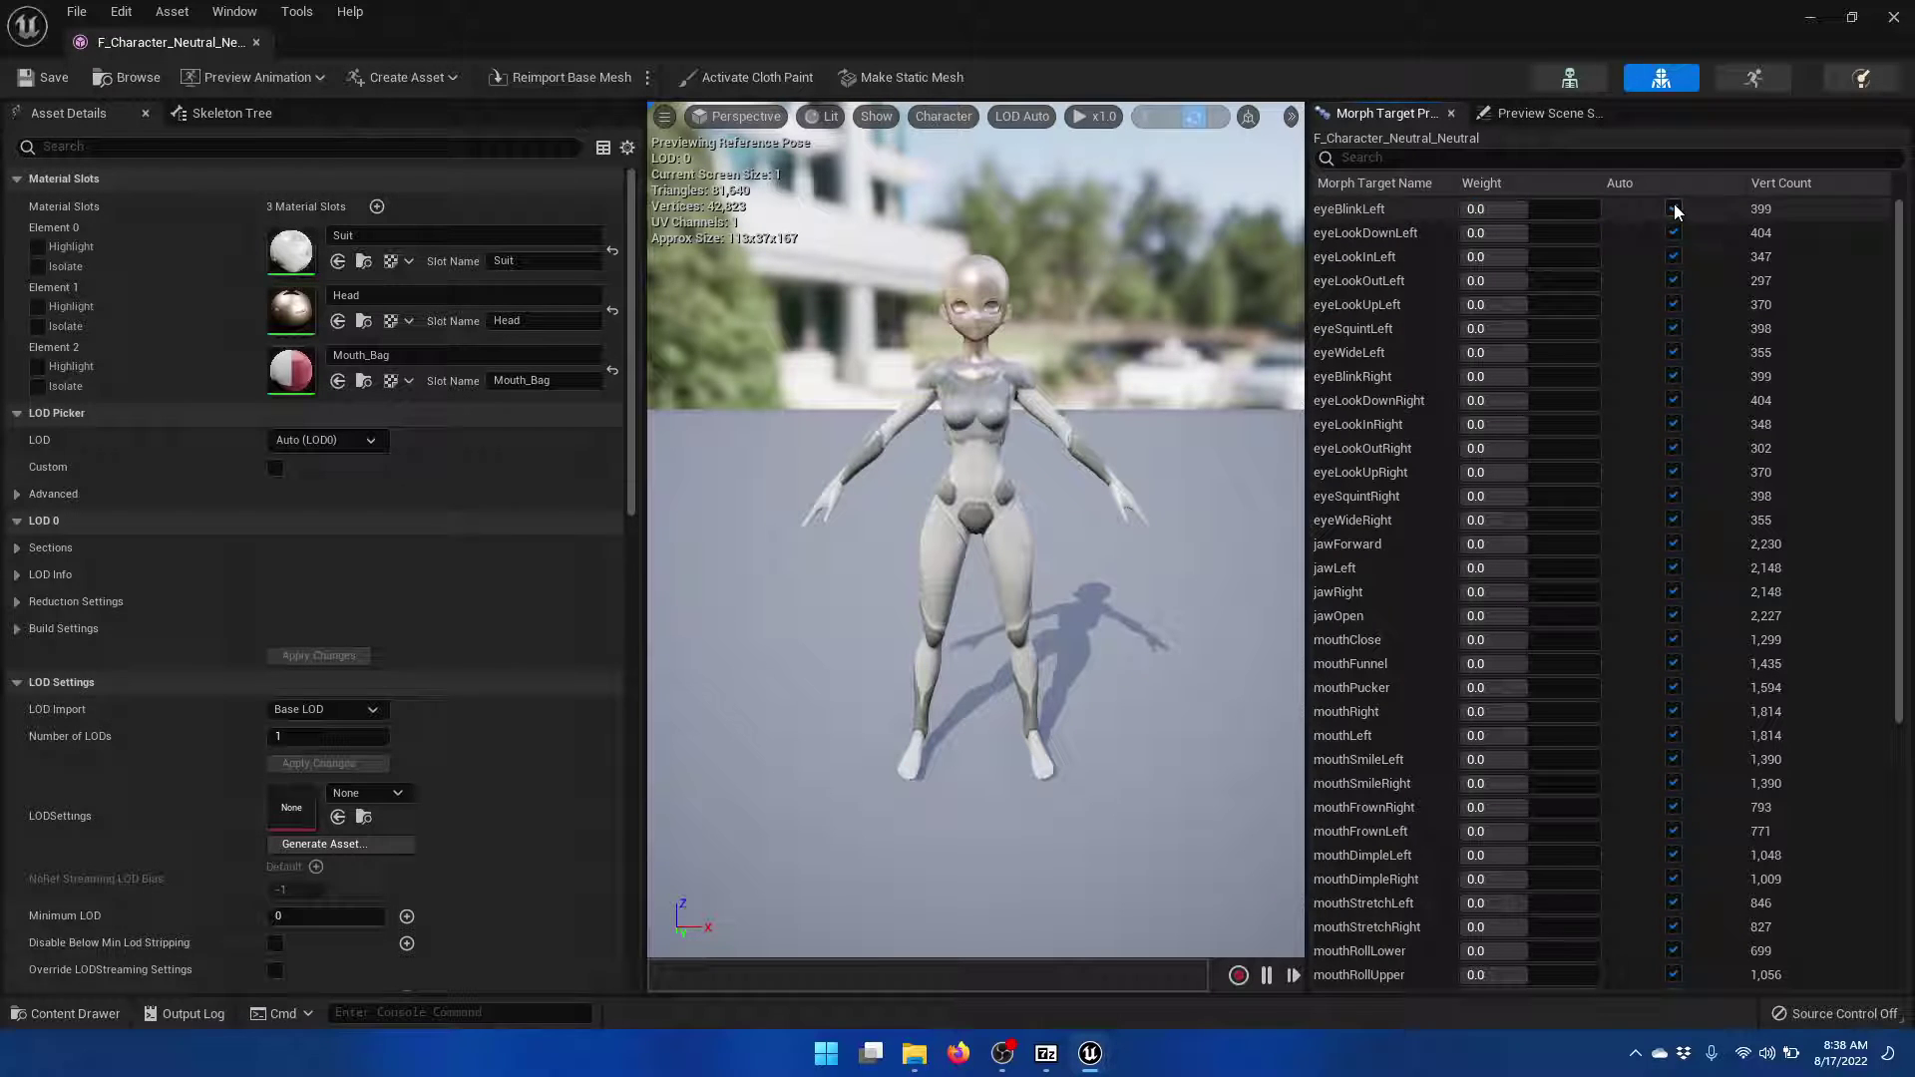
click(1895, 16)
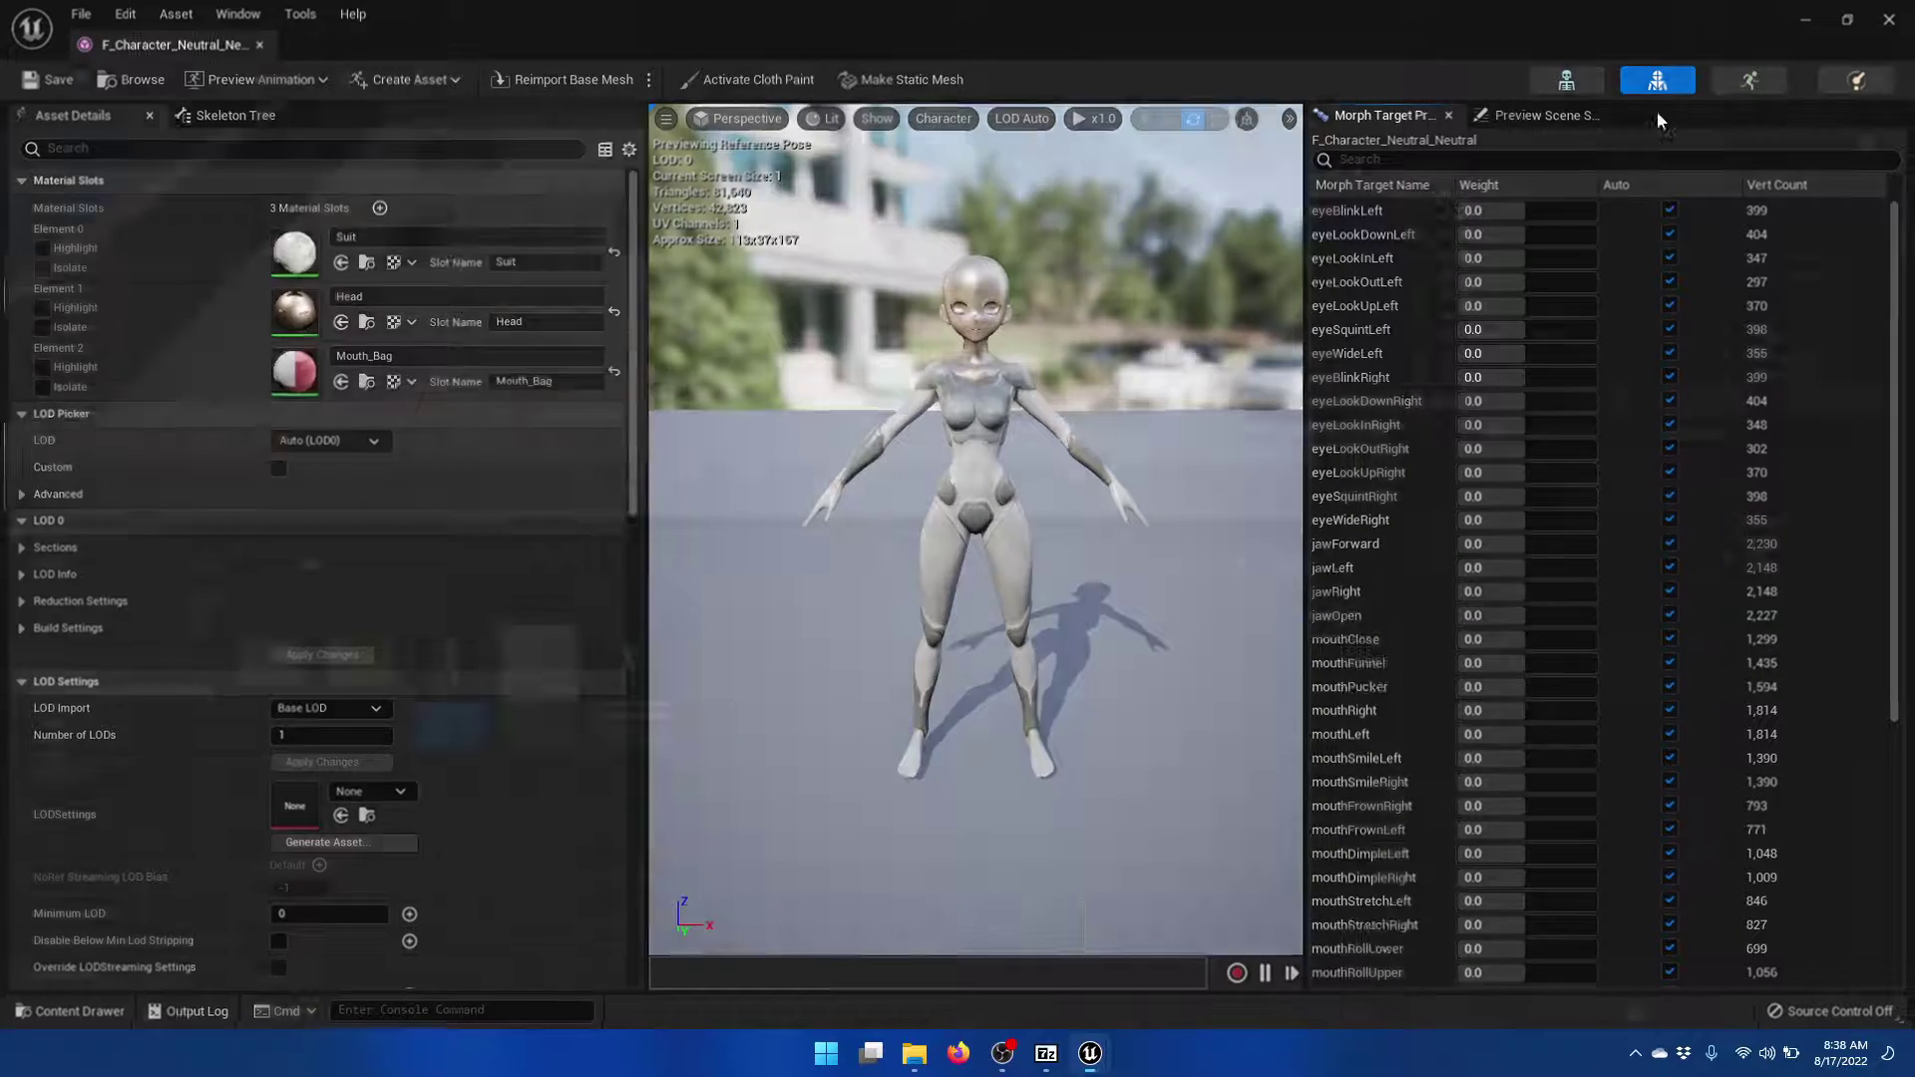
Close the UE5 editor, launch Unreal Engine 4.27, and close the 7-Zip and MyProject2 windows.
click(936, 823)
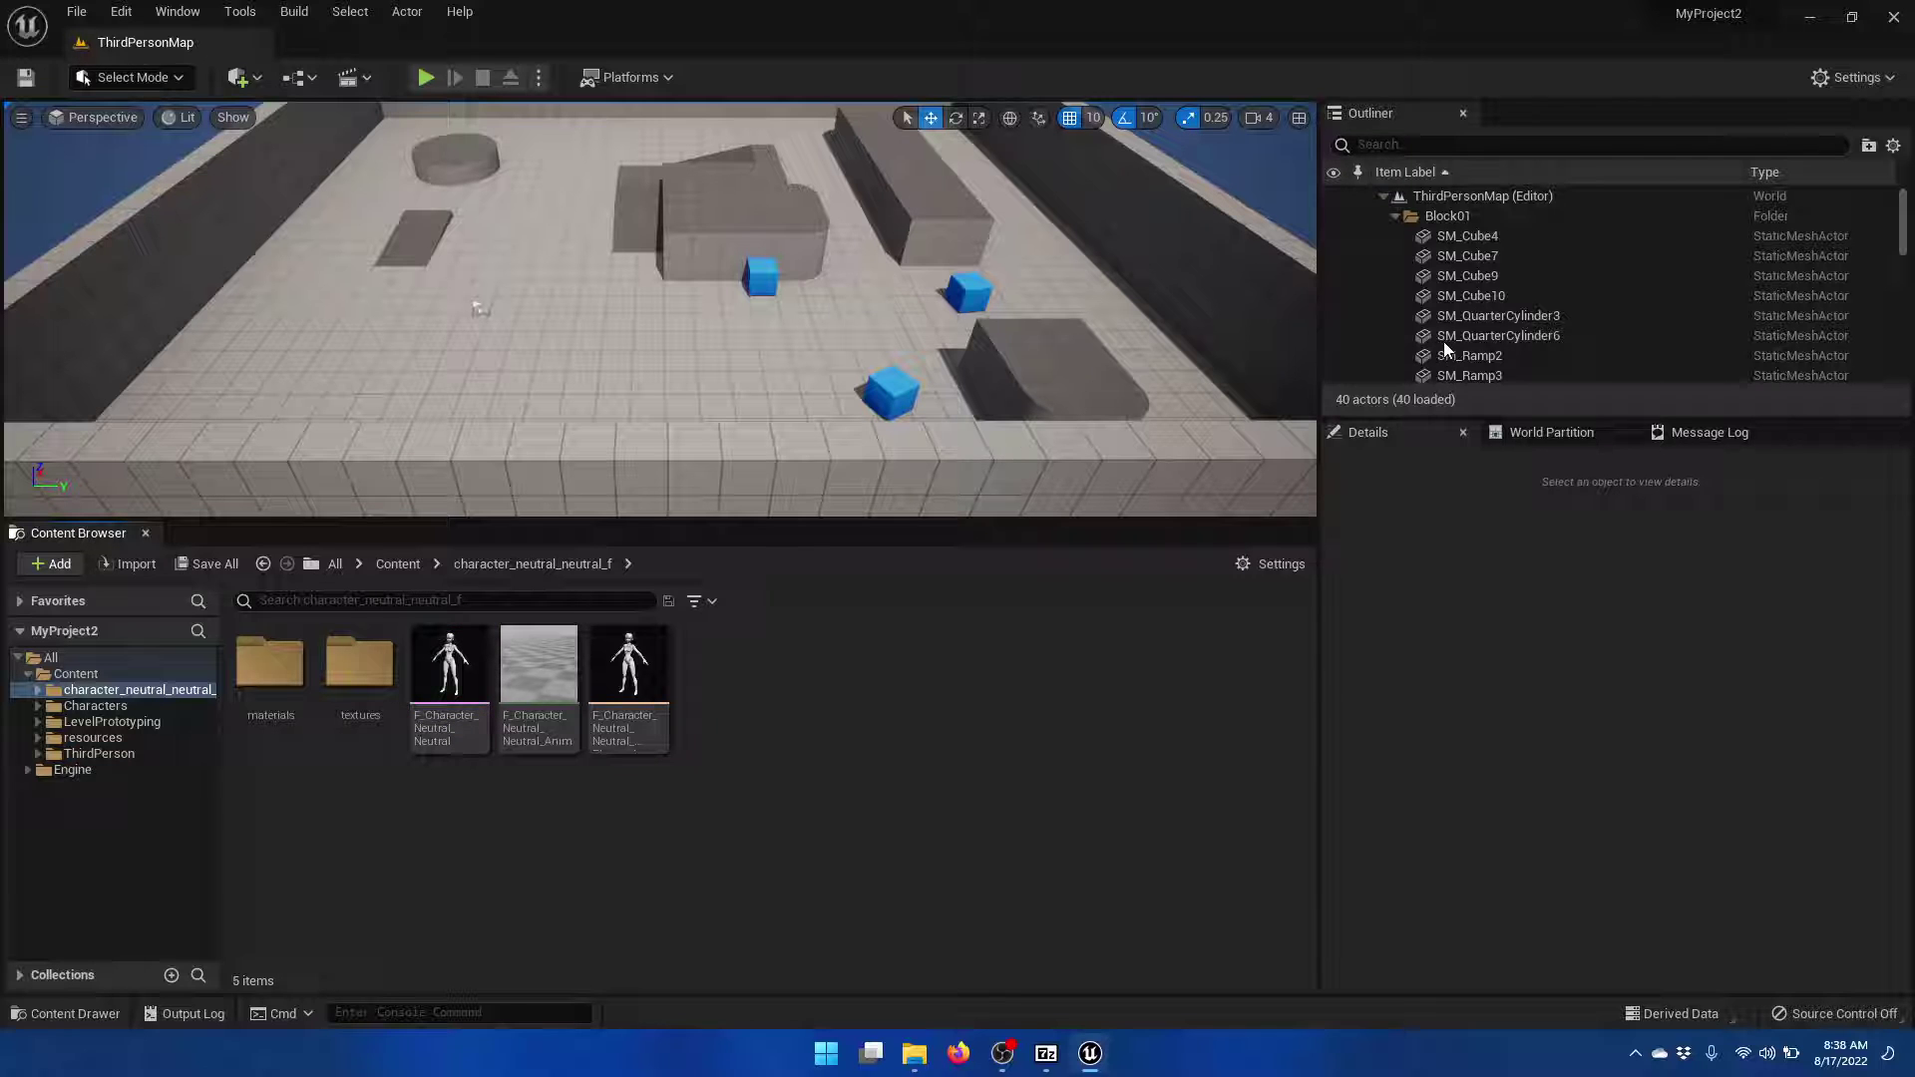
click(1892, 18)
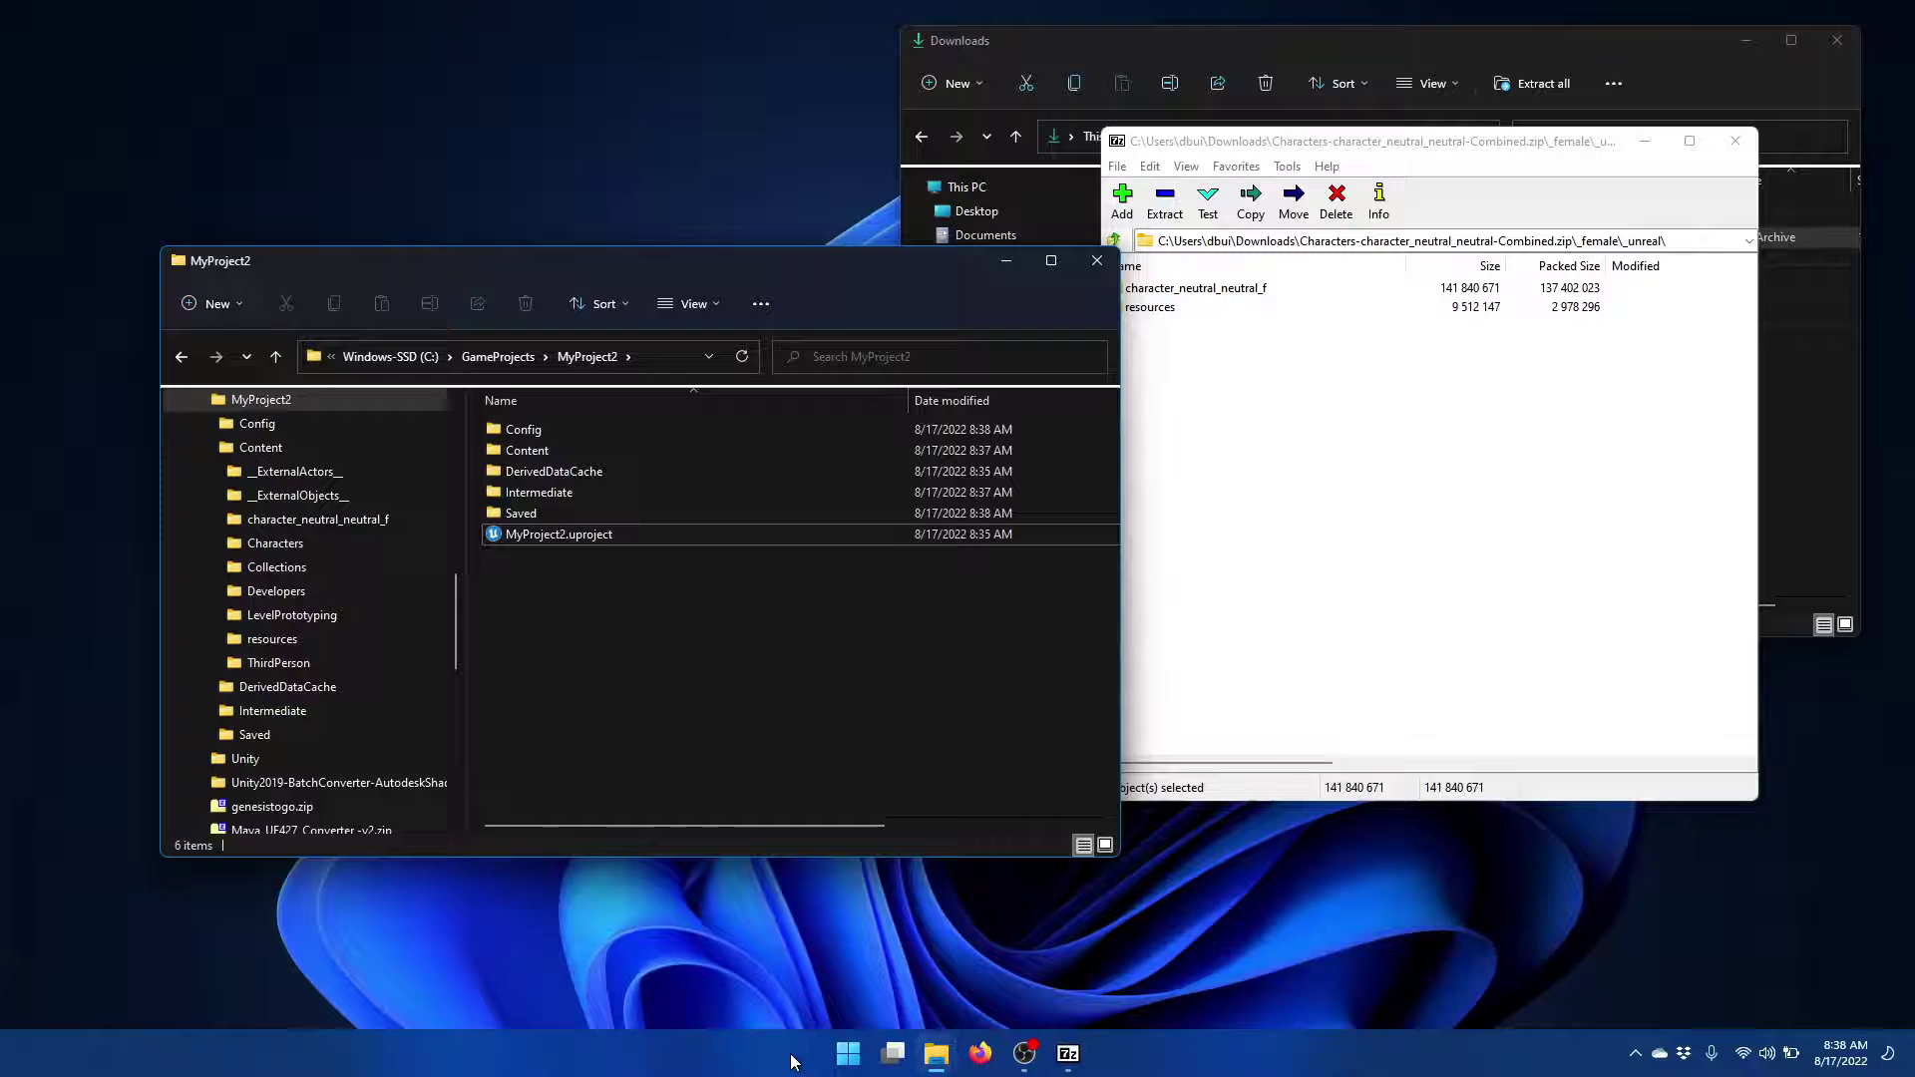
click(848, 1053)
click(910, 638)
click(1737, 143)
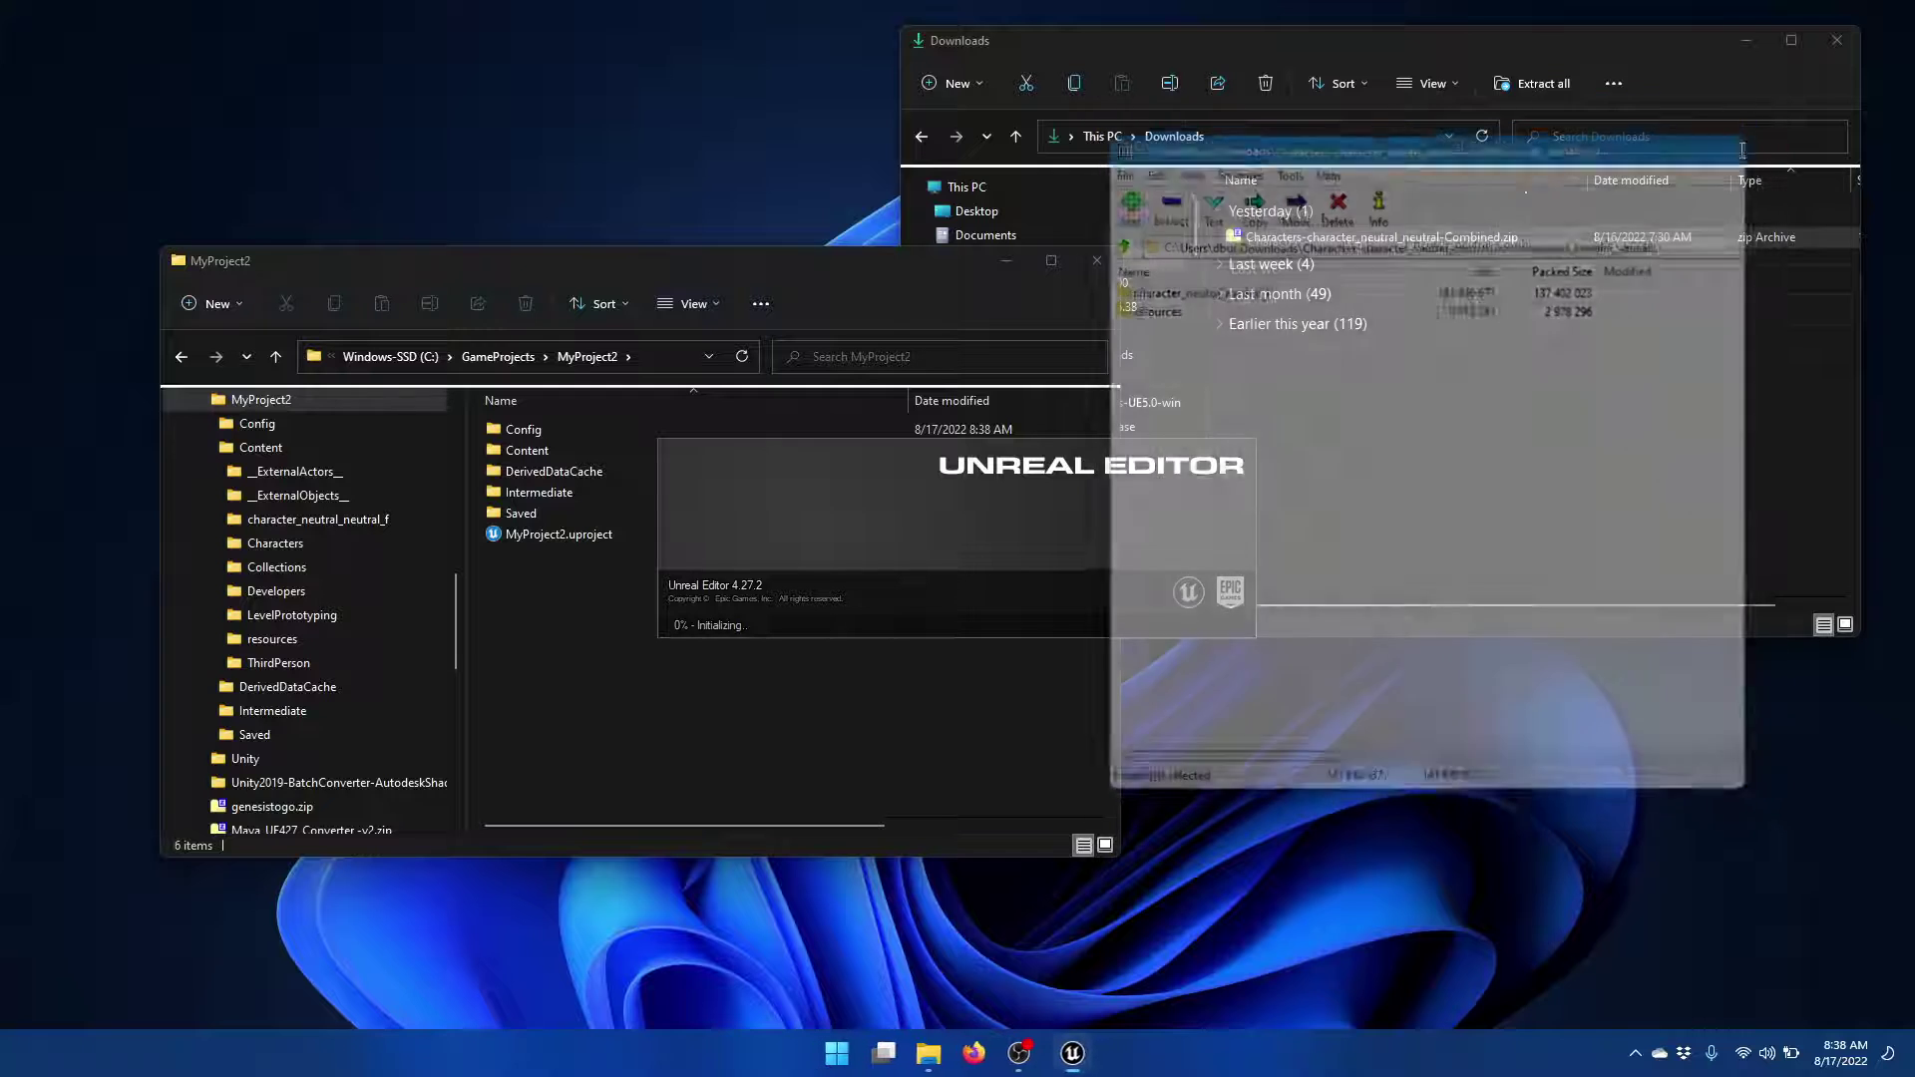
click(1097, 260)
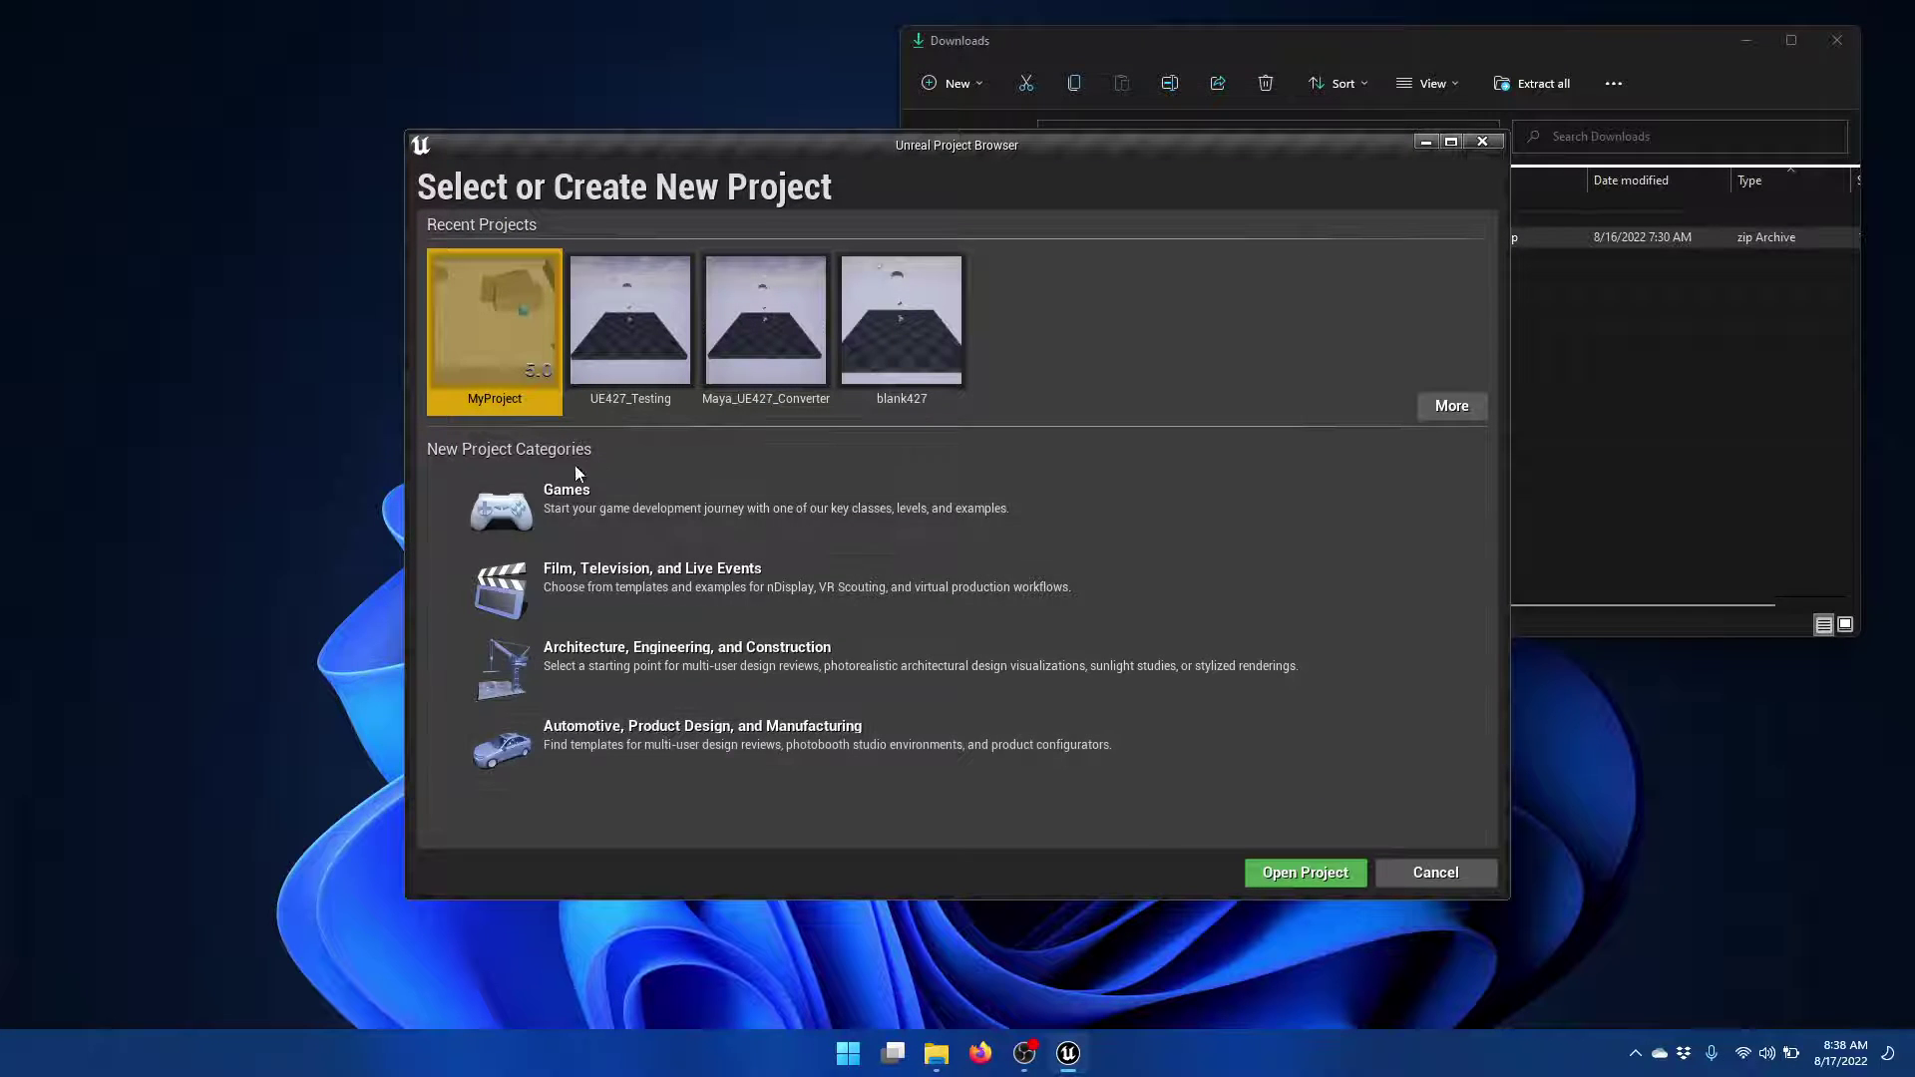
Create MyProject3 in Unreal Engine 4.27 from the Games > Third Person template.
click(504, 510)
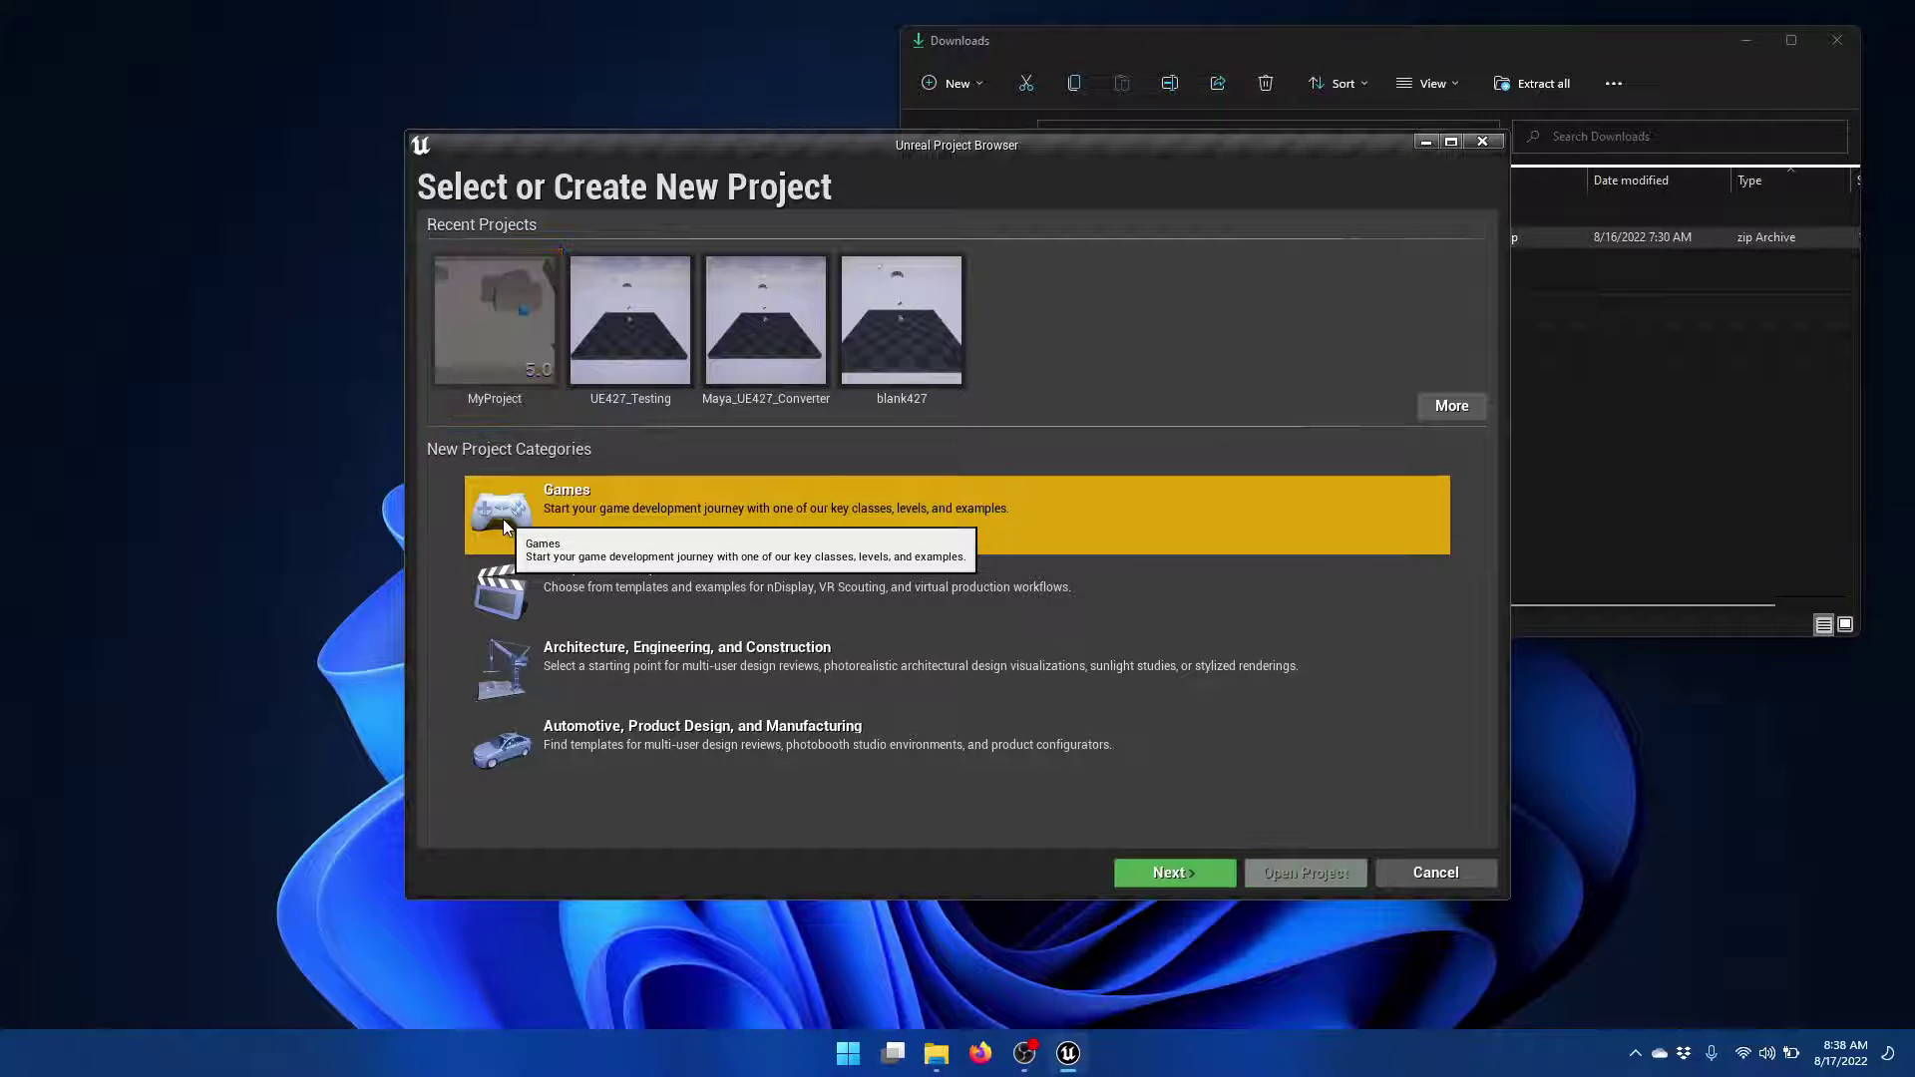
click(1182, 872)
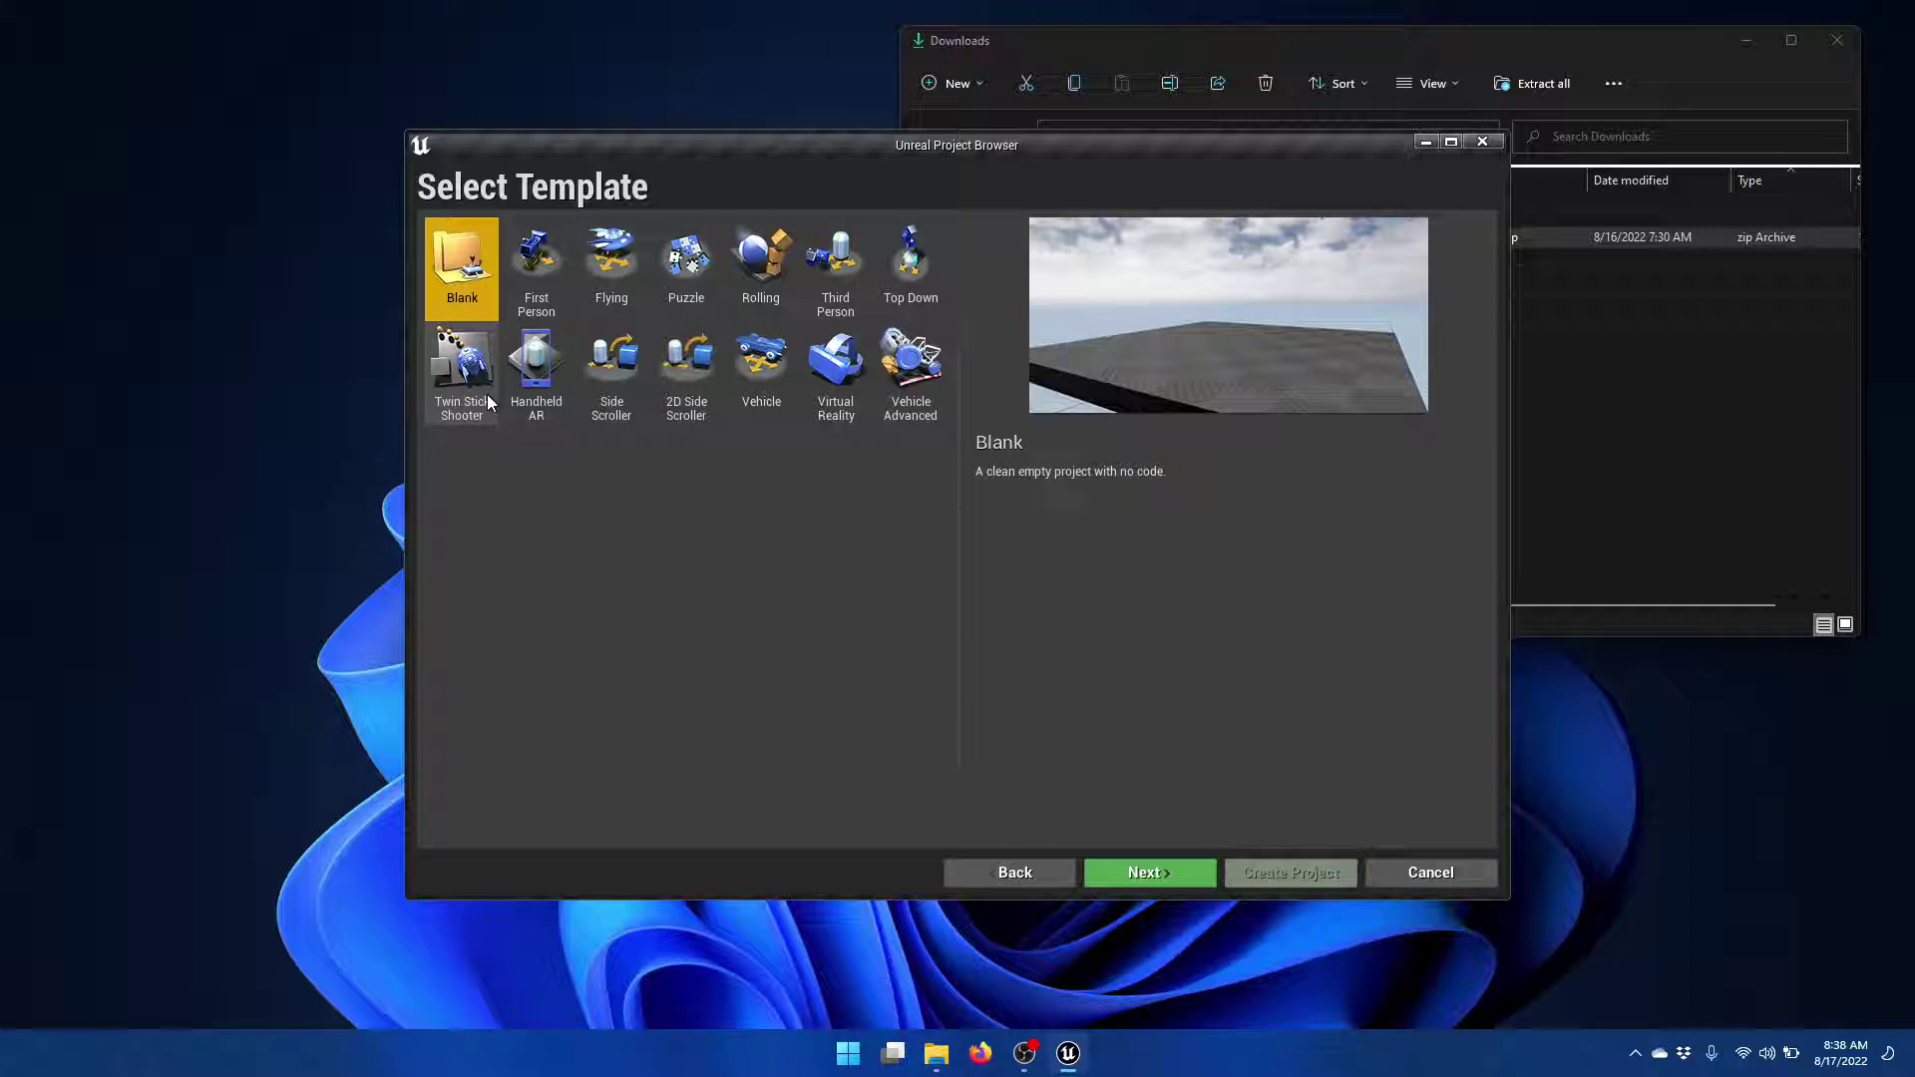
click(847, 262)
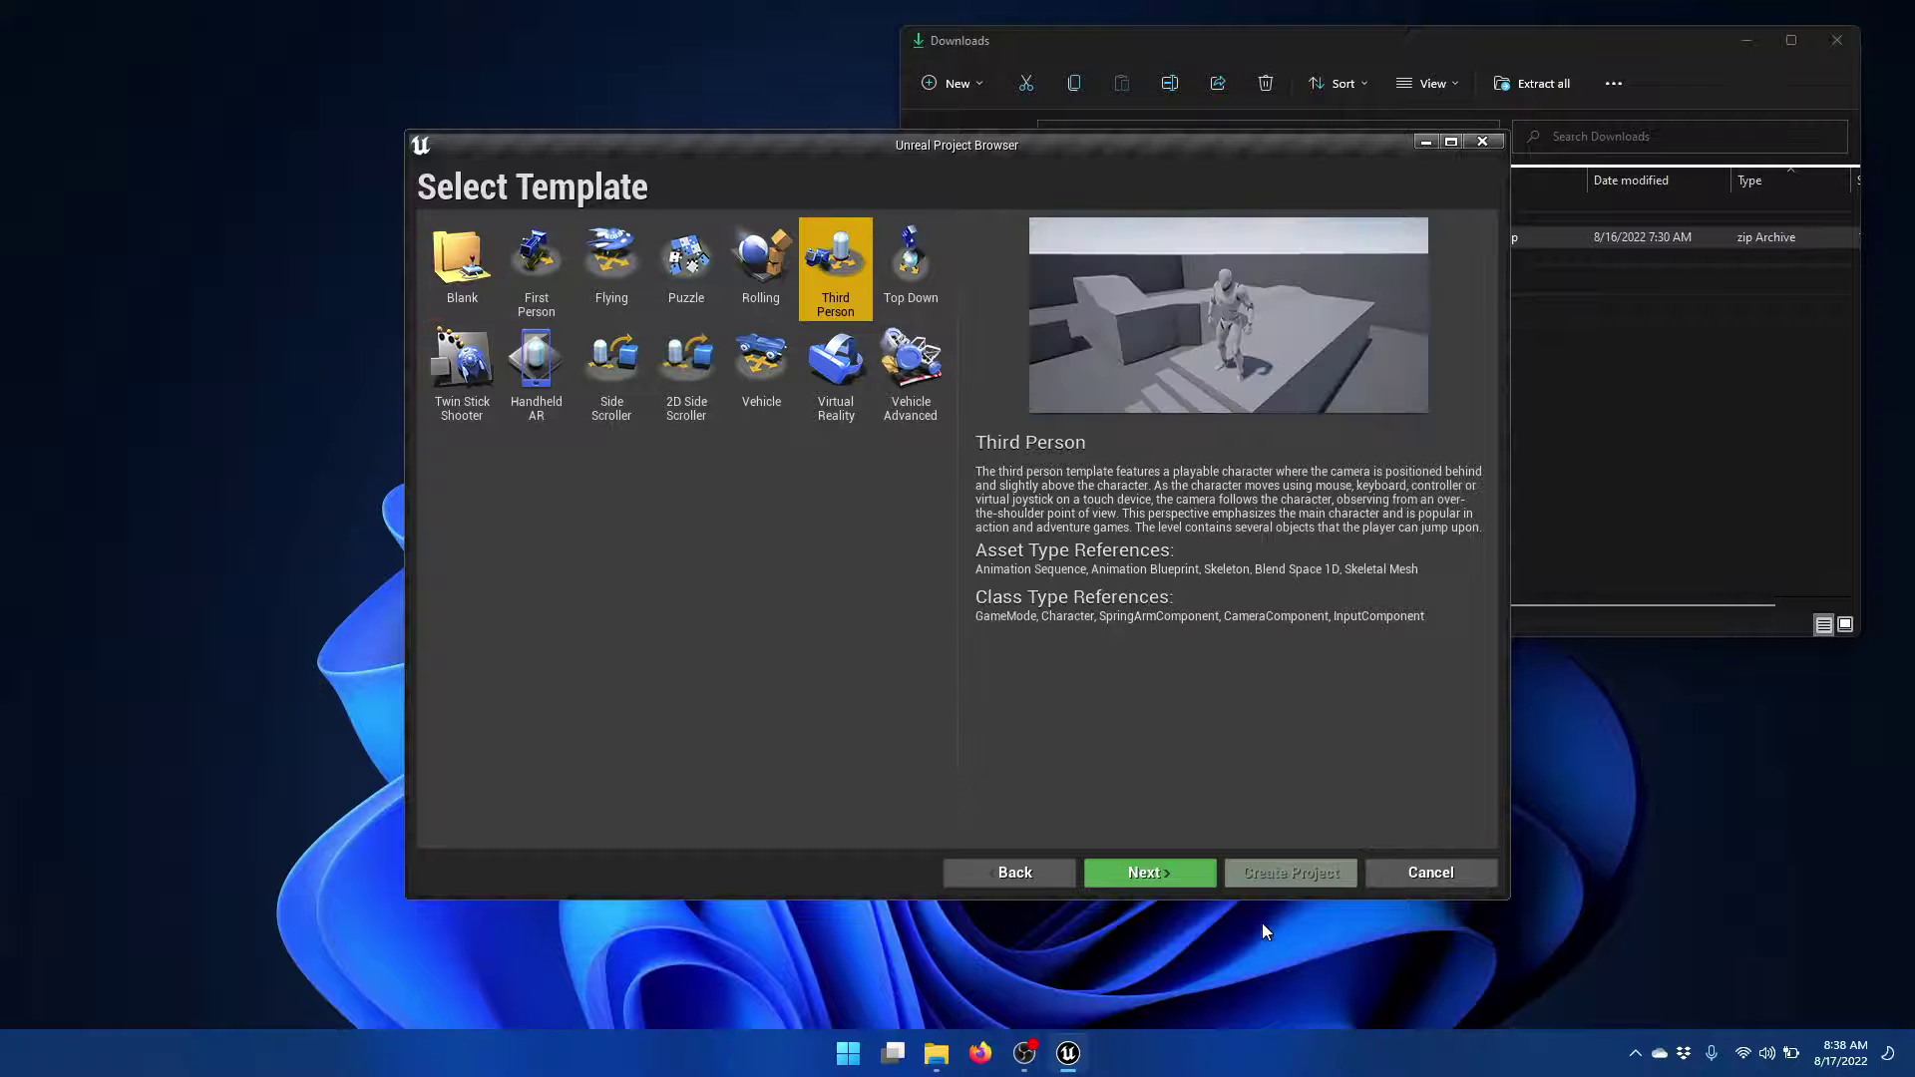
click(1157, 872)
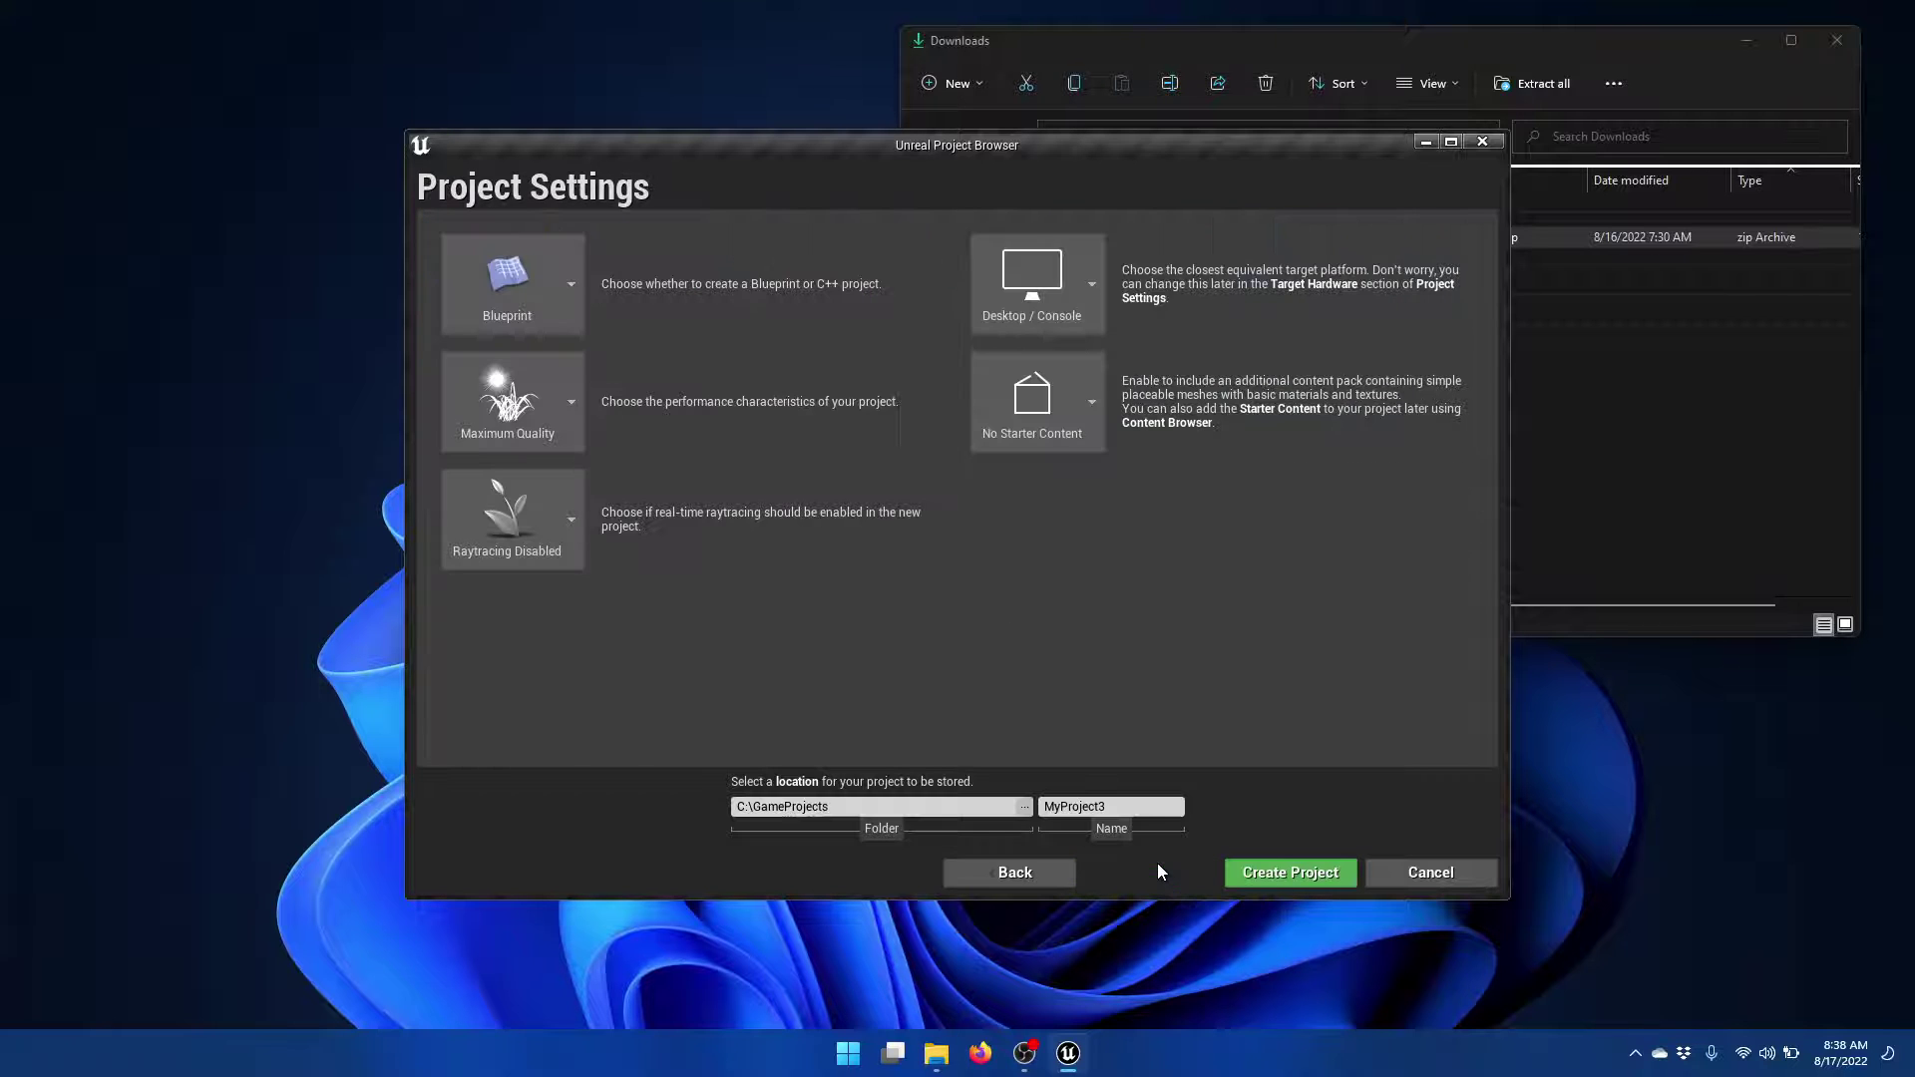
click(1294, 874)
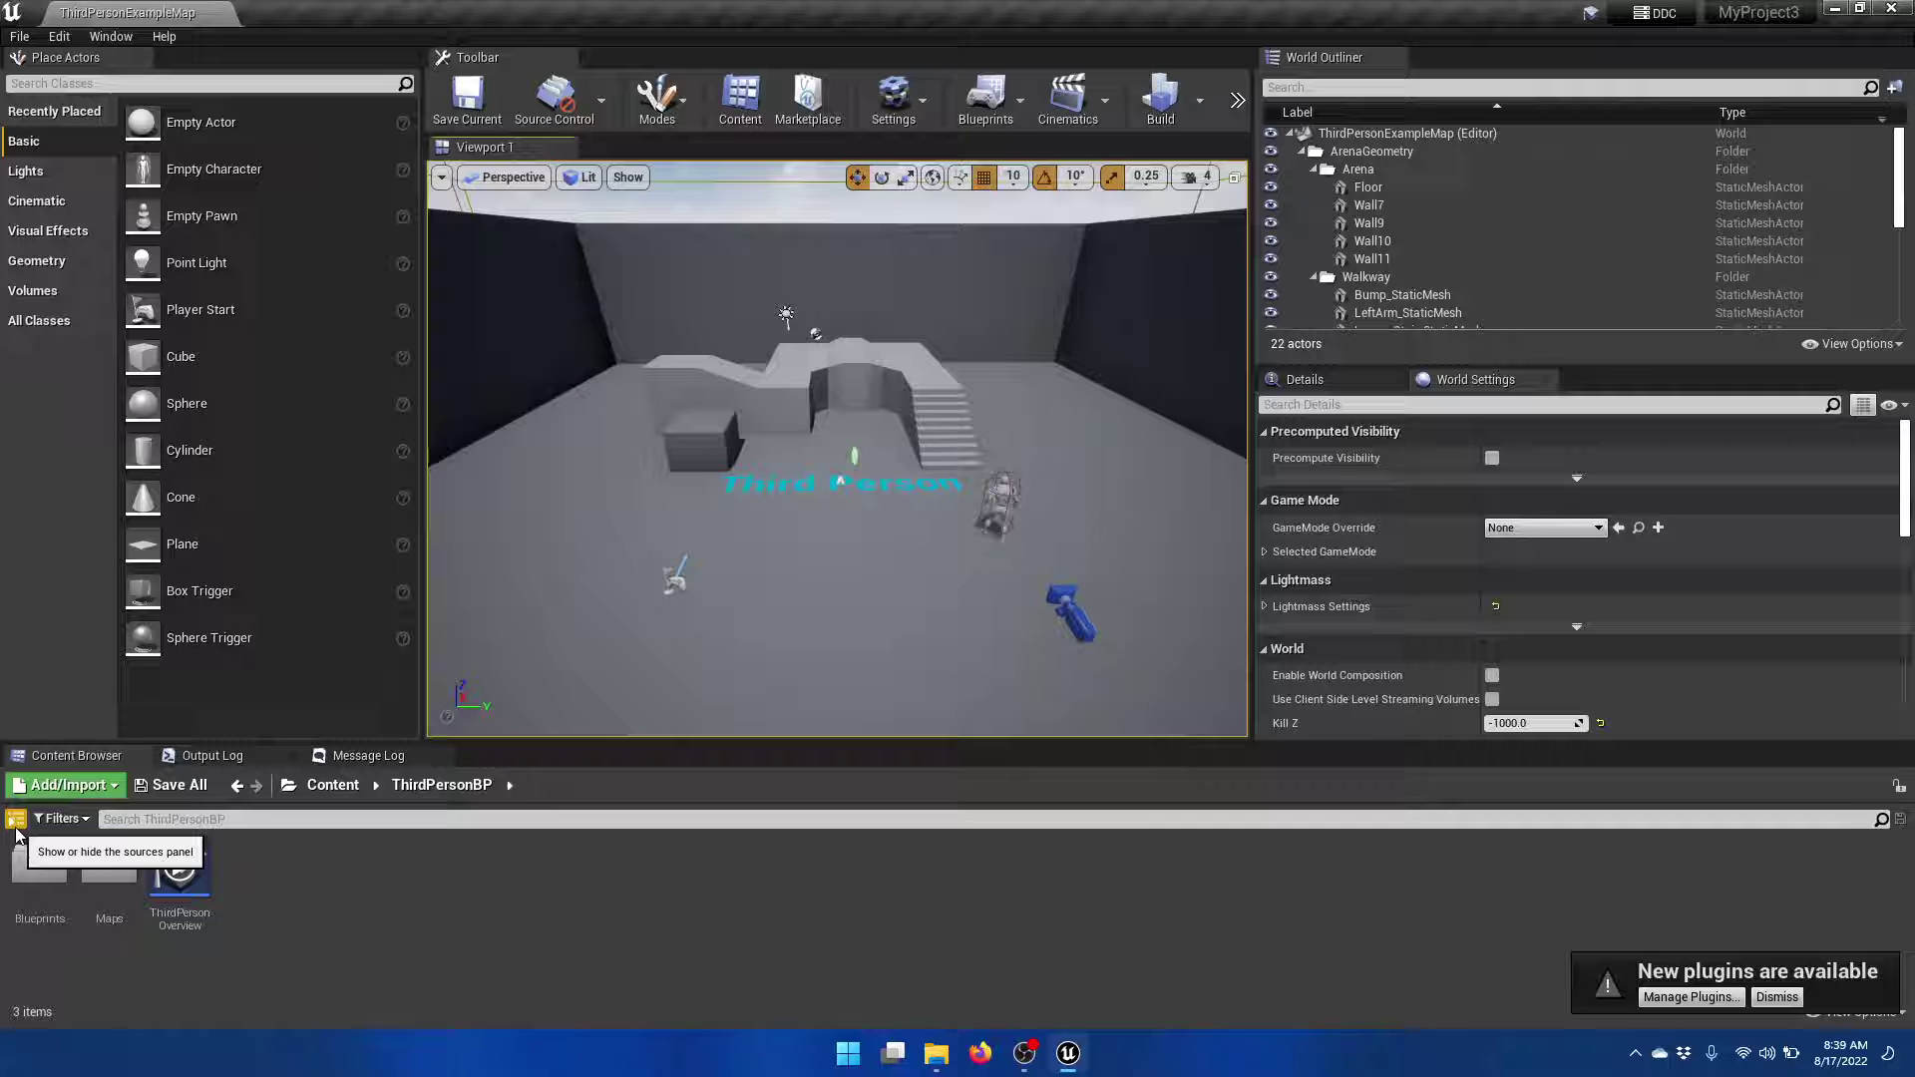
Expand the sources panel and show MyProject3's Content folder in File Explorer.
click(15, 824)
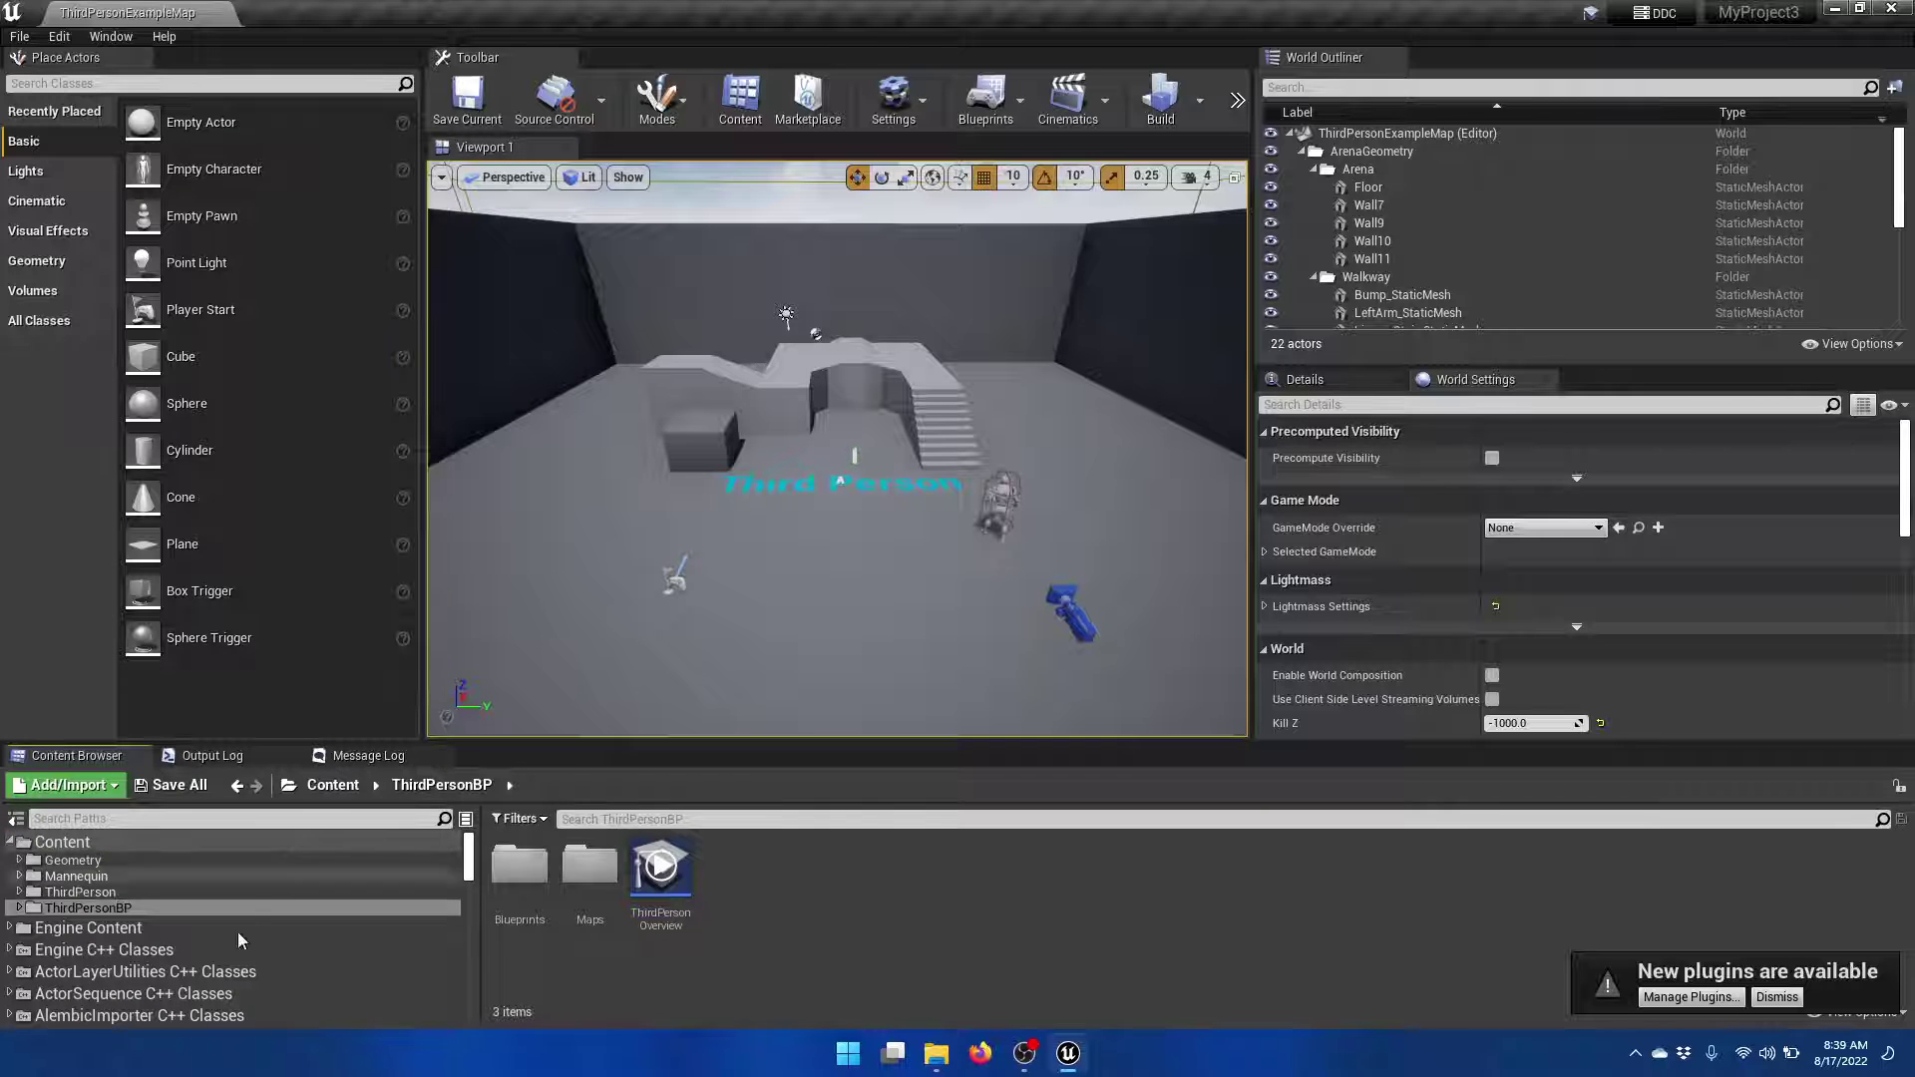
click(72, 845)
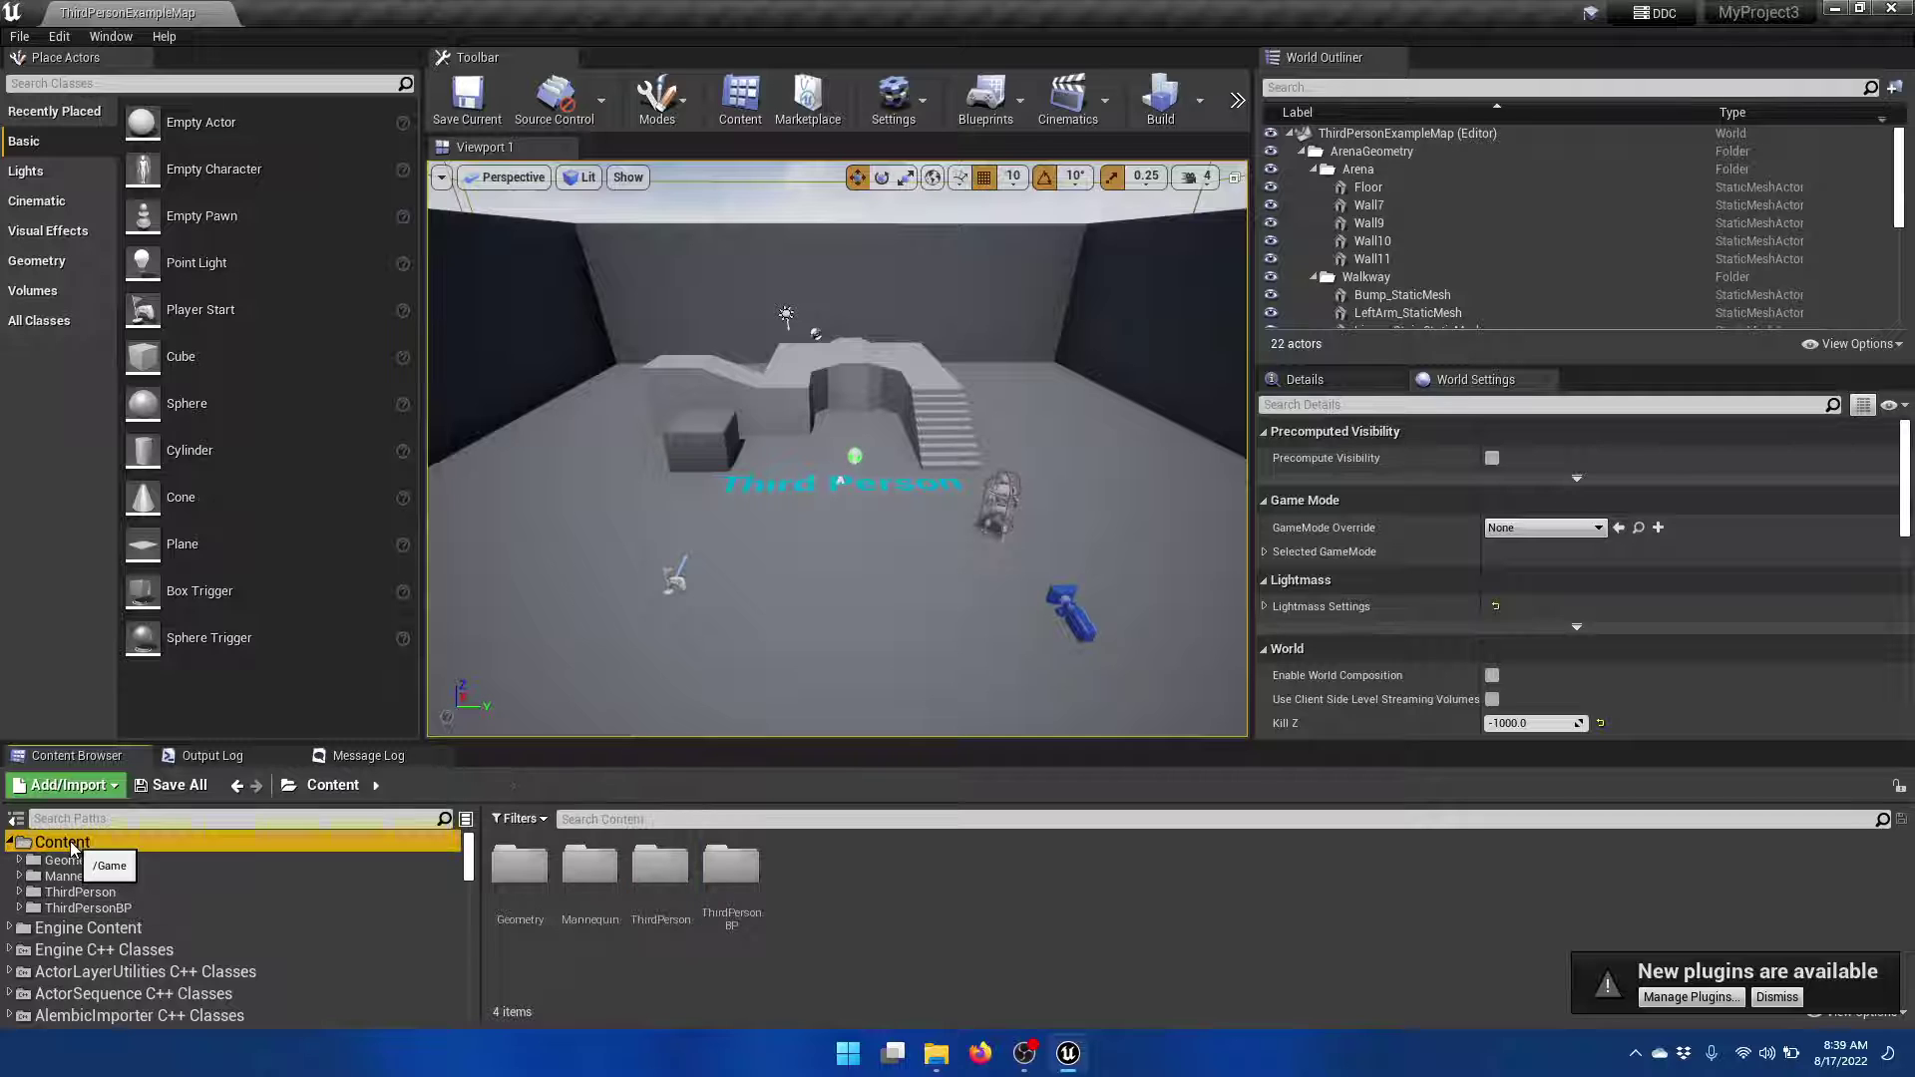
right_click(154, 840)
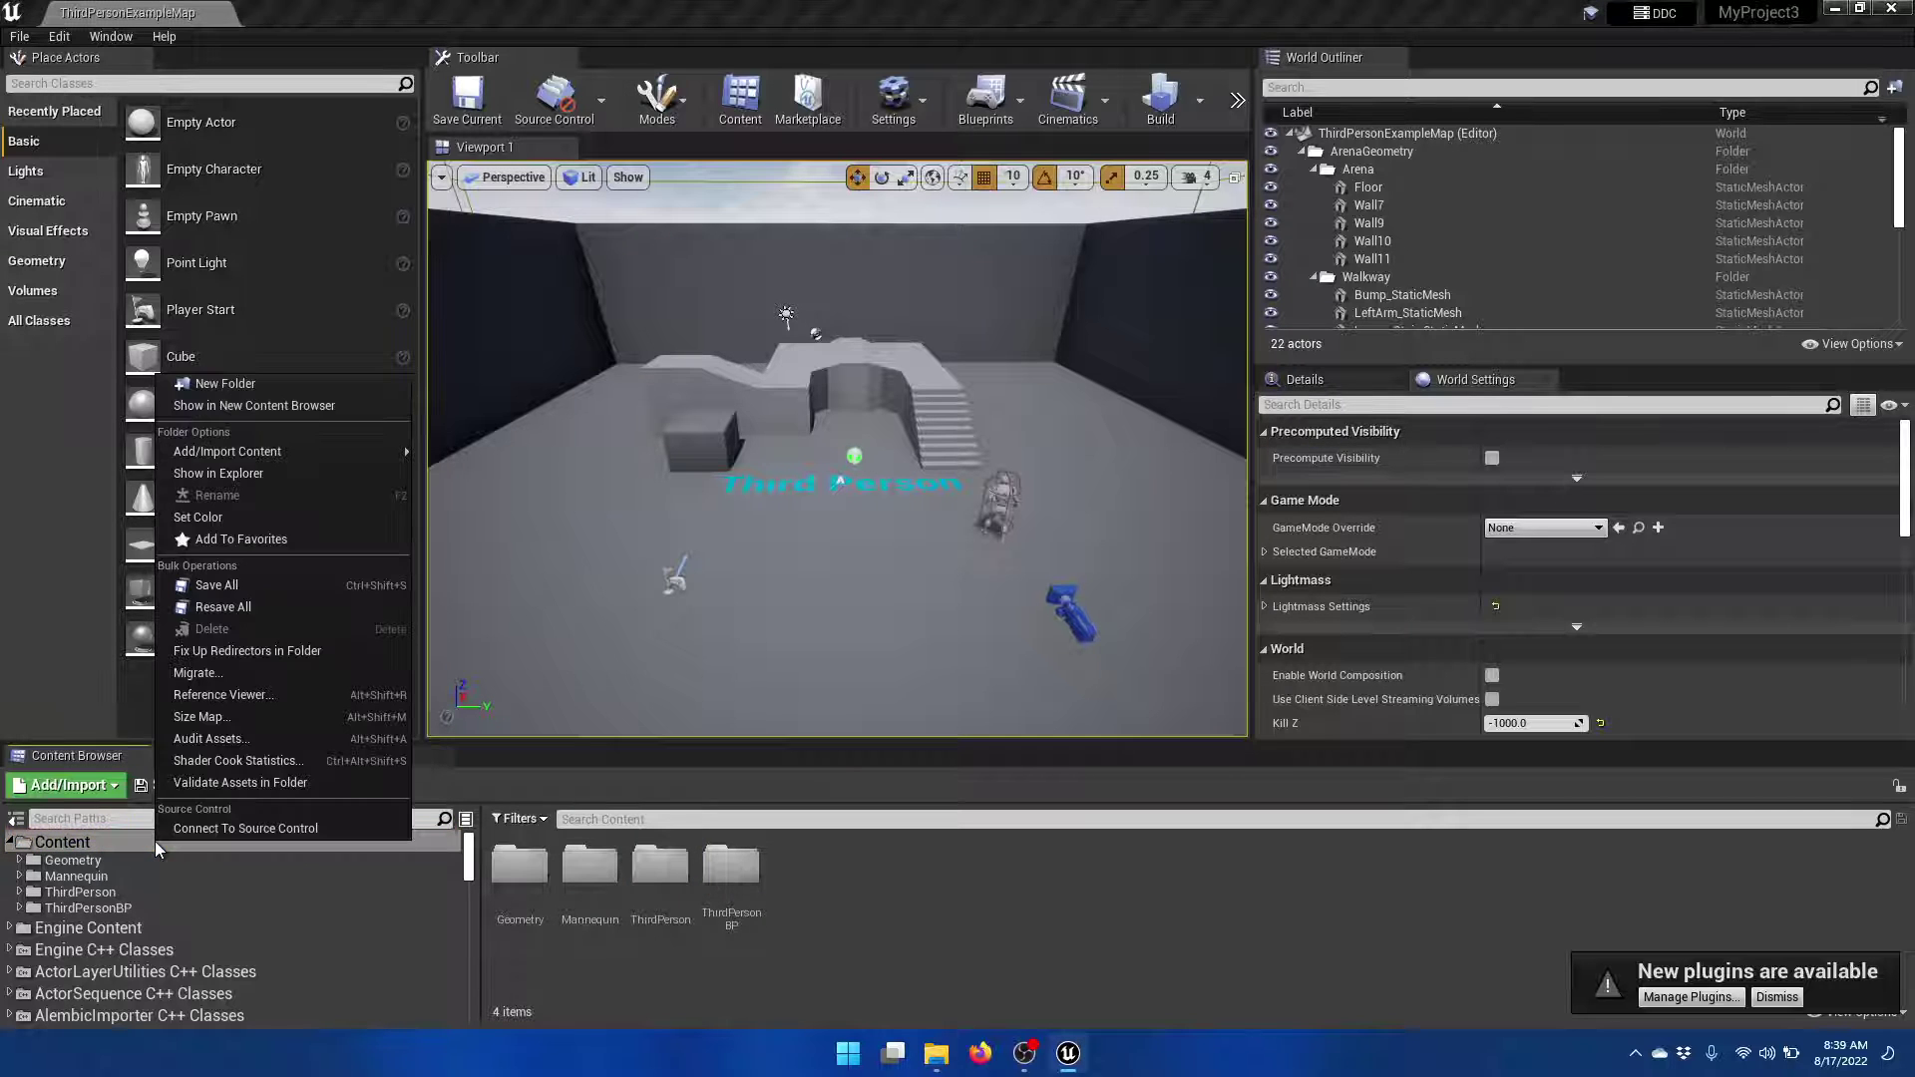
click(278, 473)
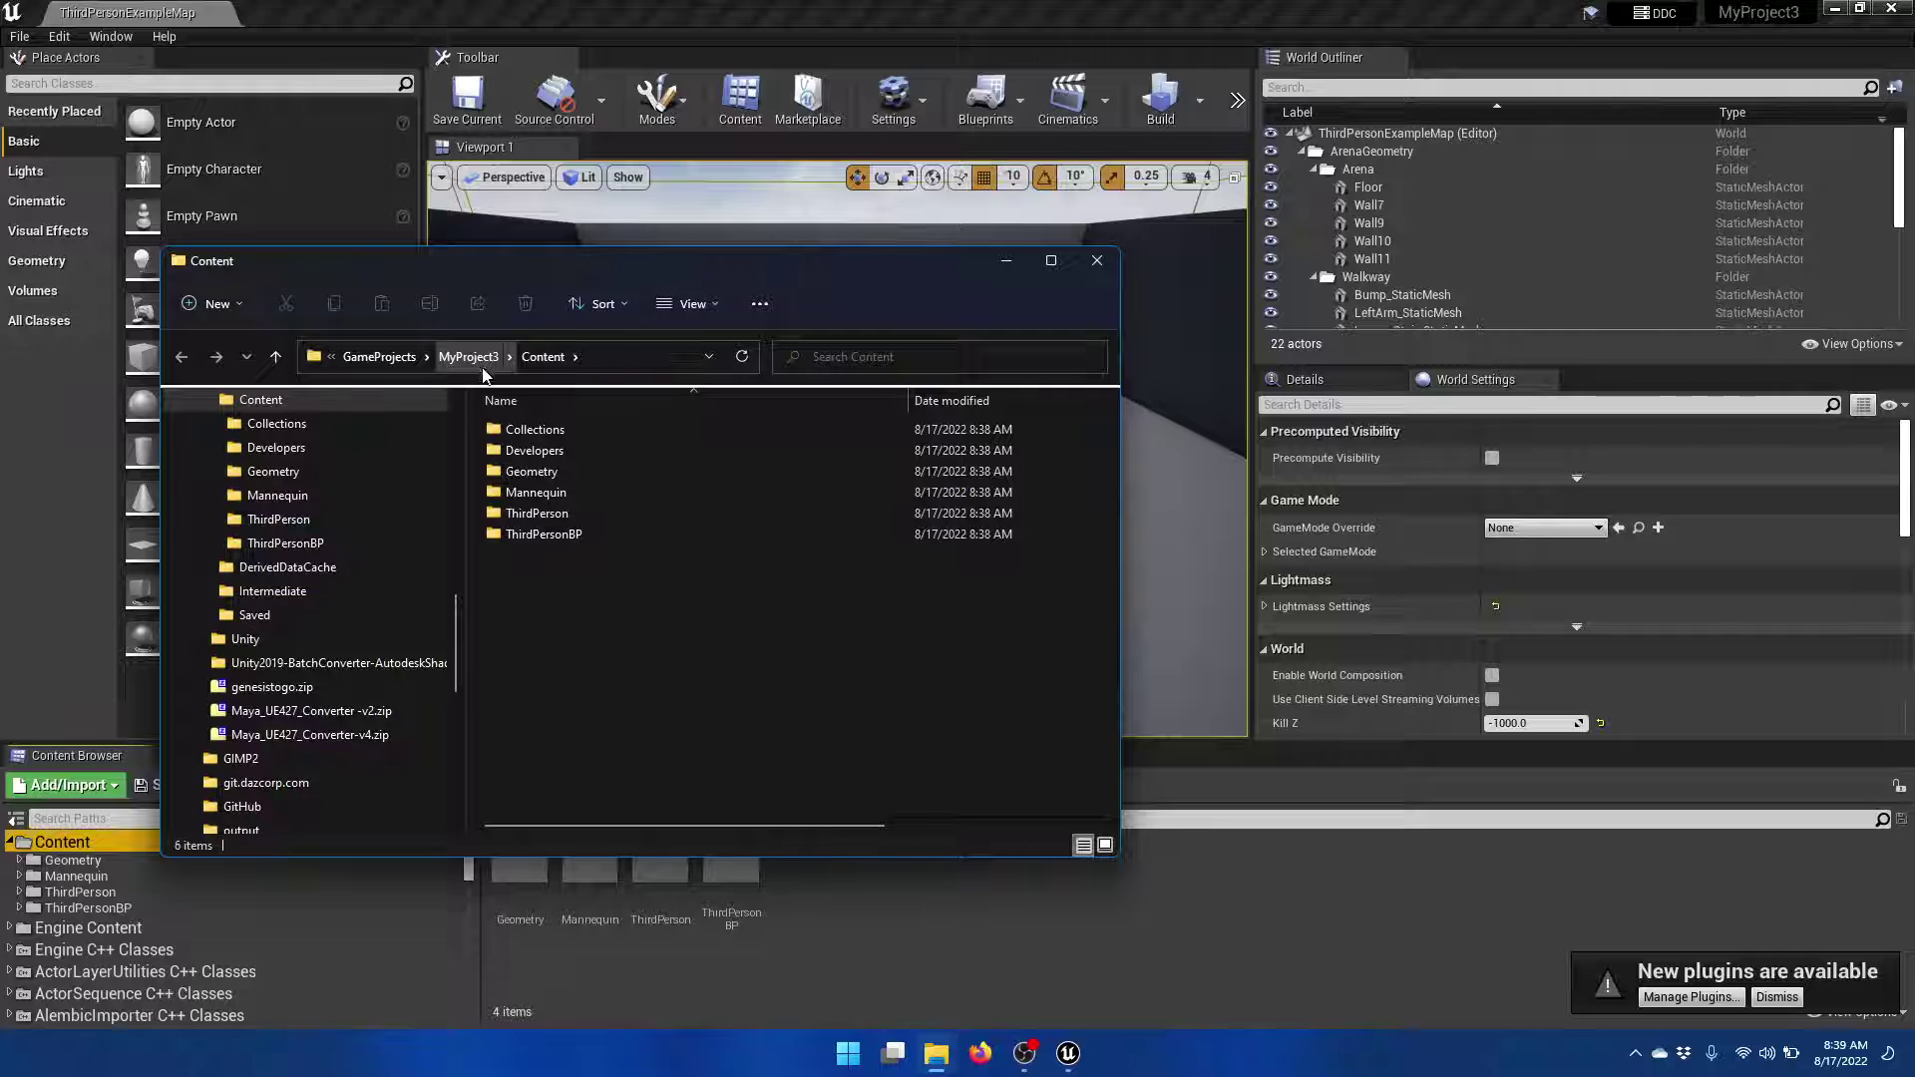
Close Unreal Editor and browse the Characters archive to _male\_unreal in 7-Zip.
click(1892, 10)
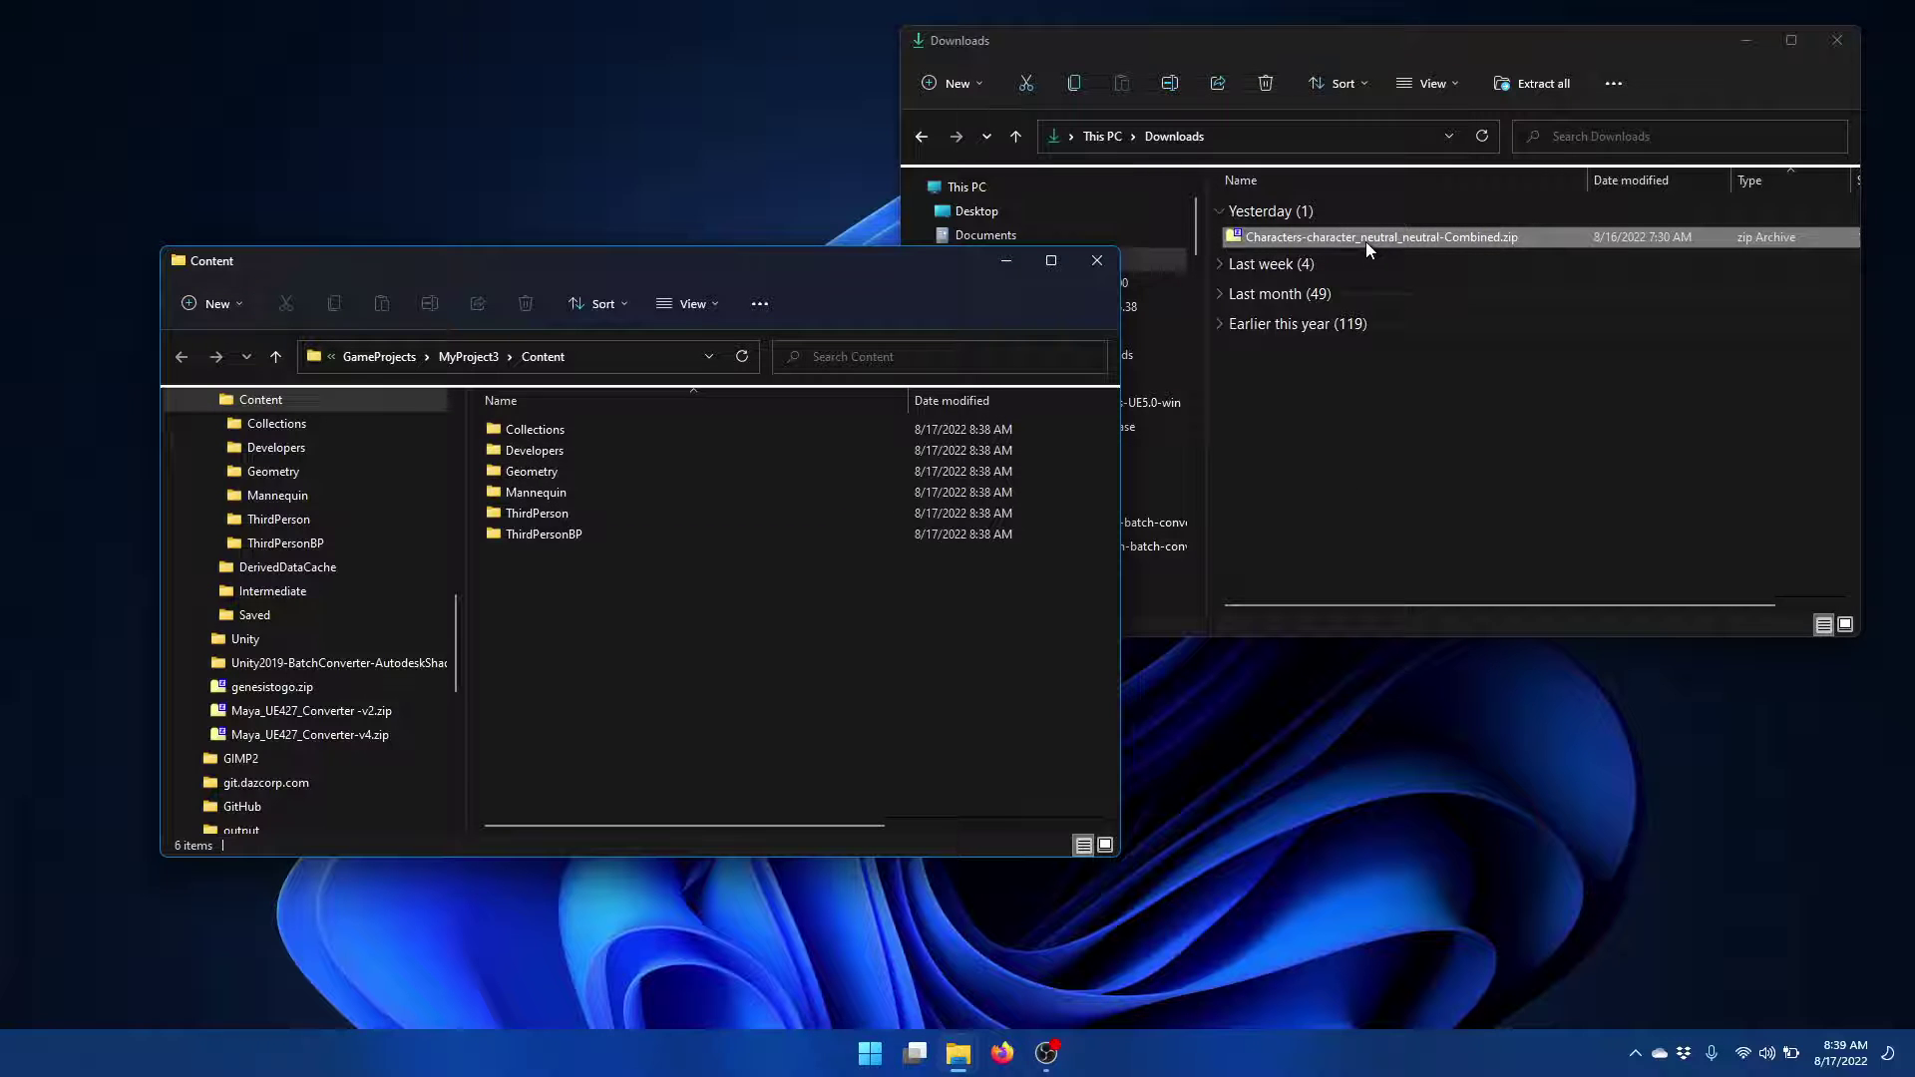
click(1367, 241)
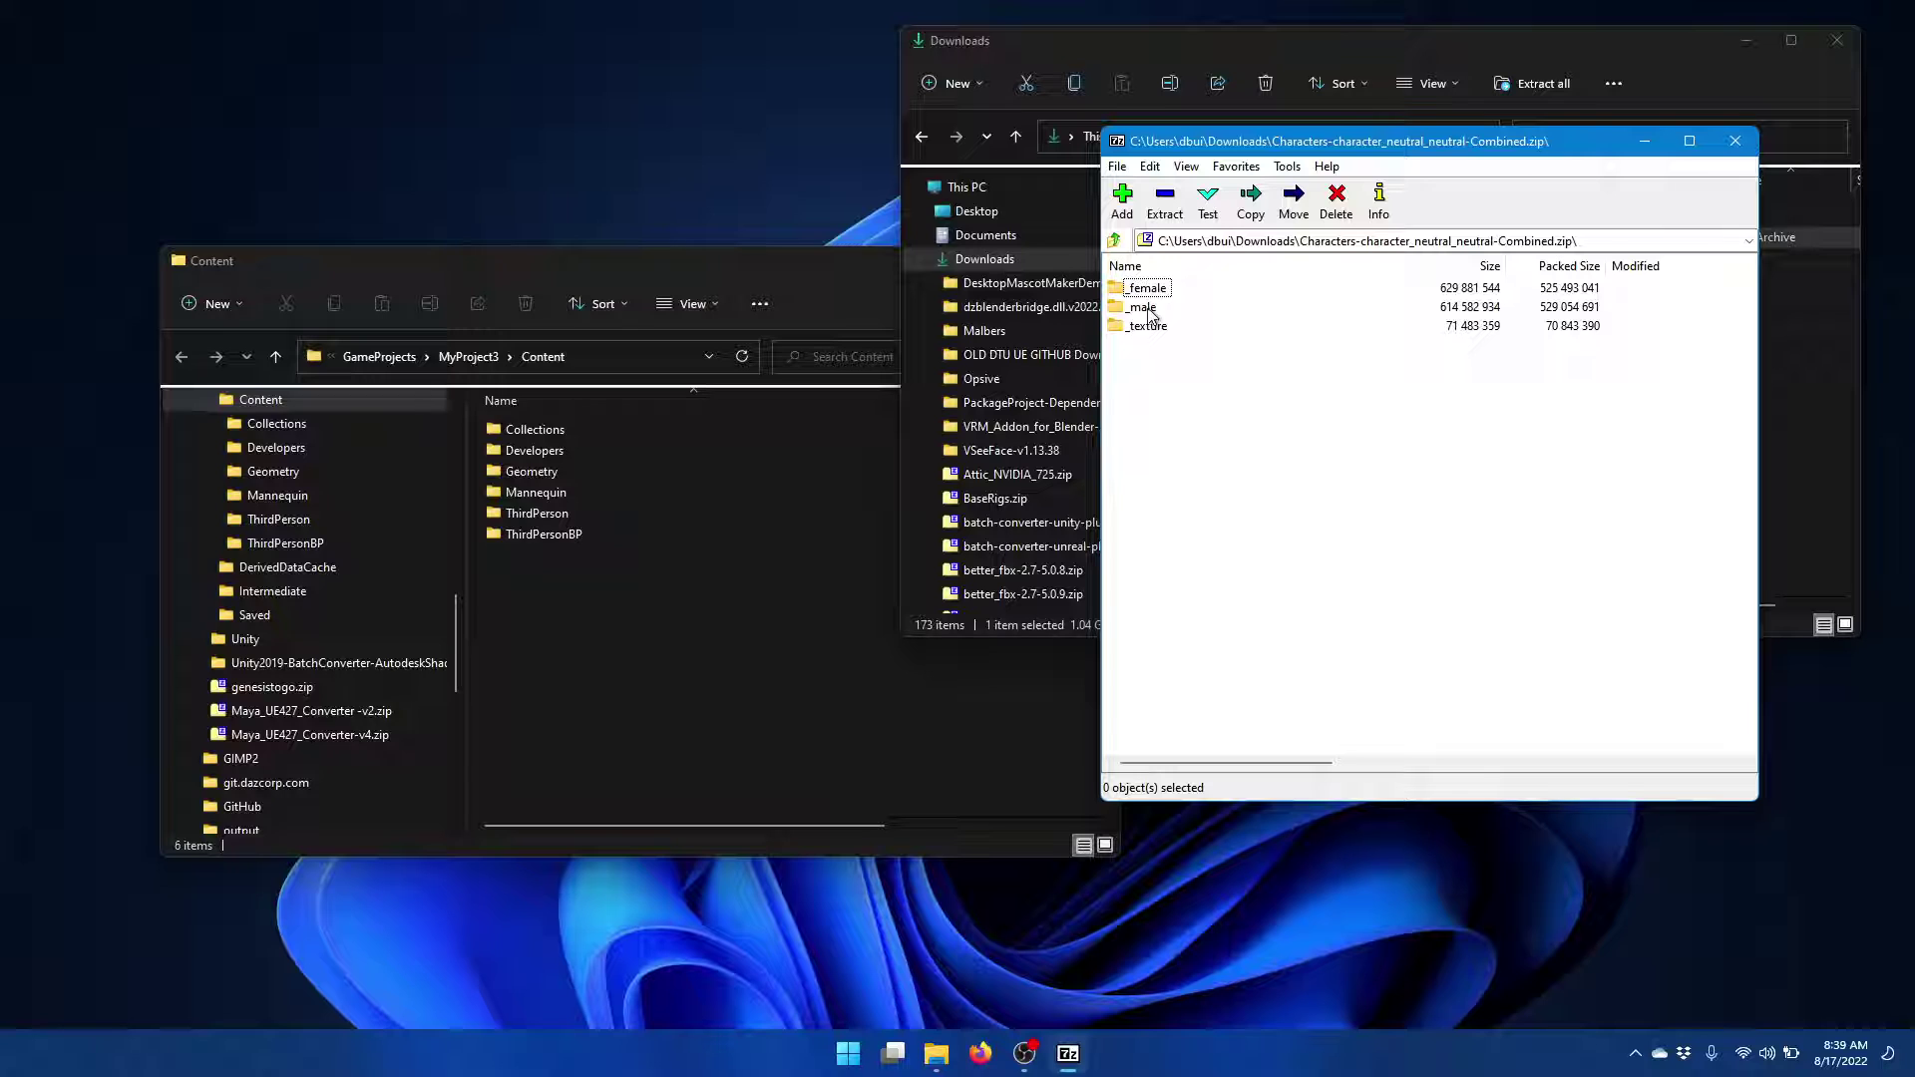
double_click(1149, 311)
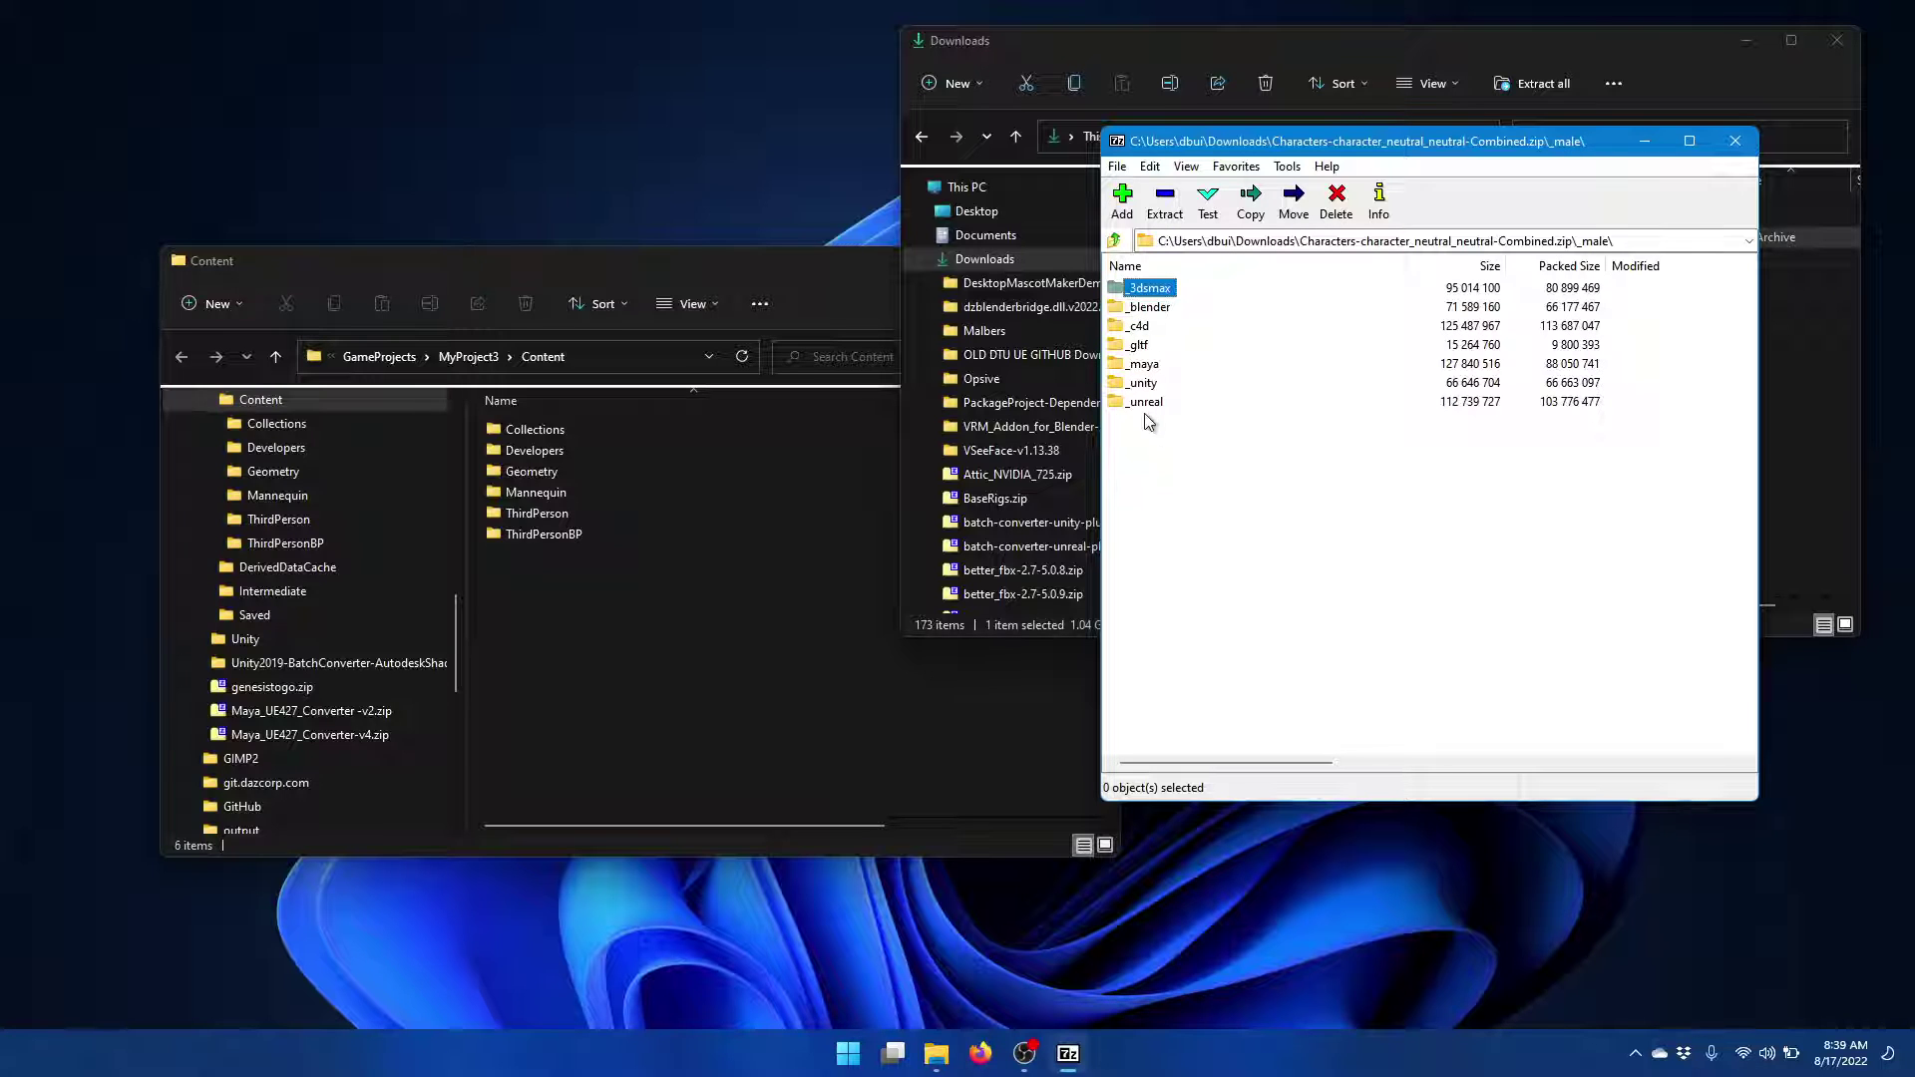
click(1114, 241)
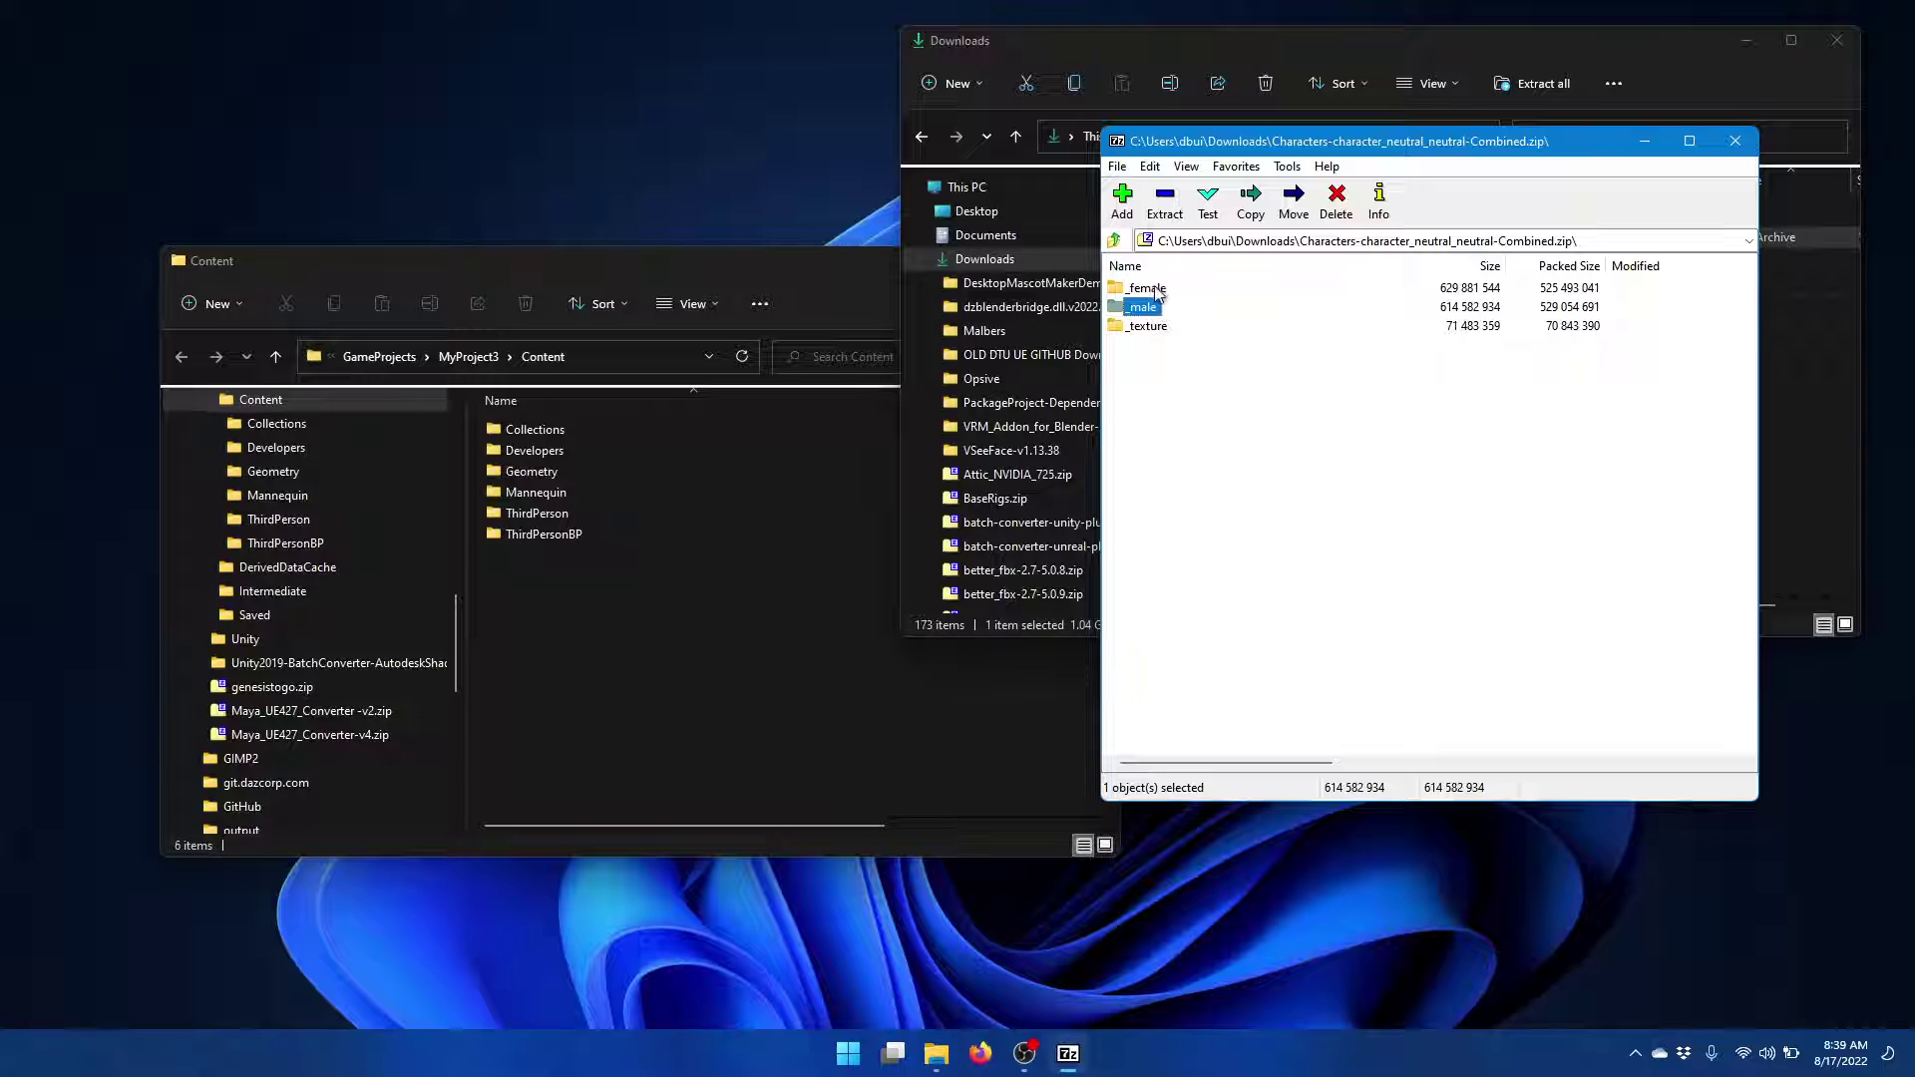
double_click(1149, 309)
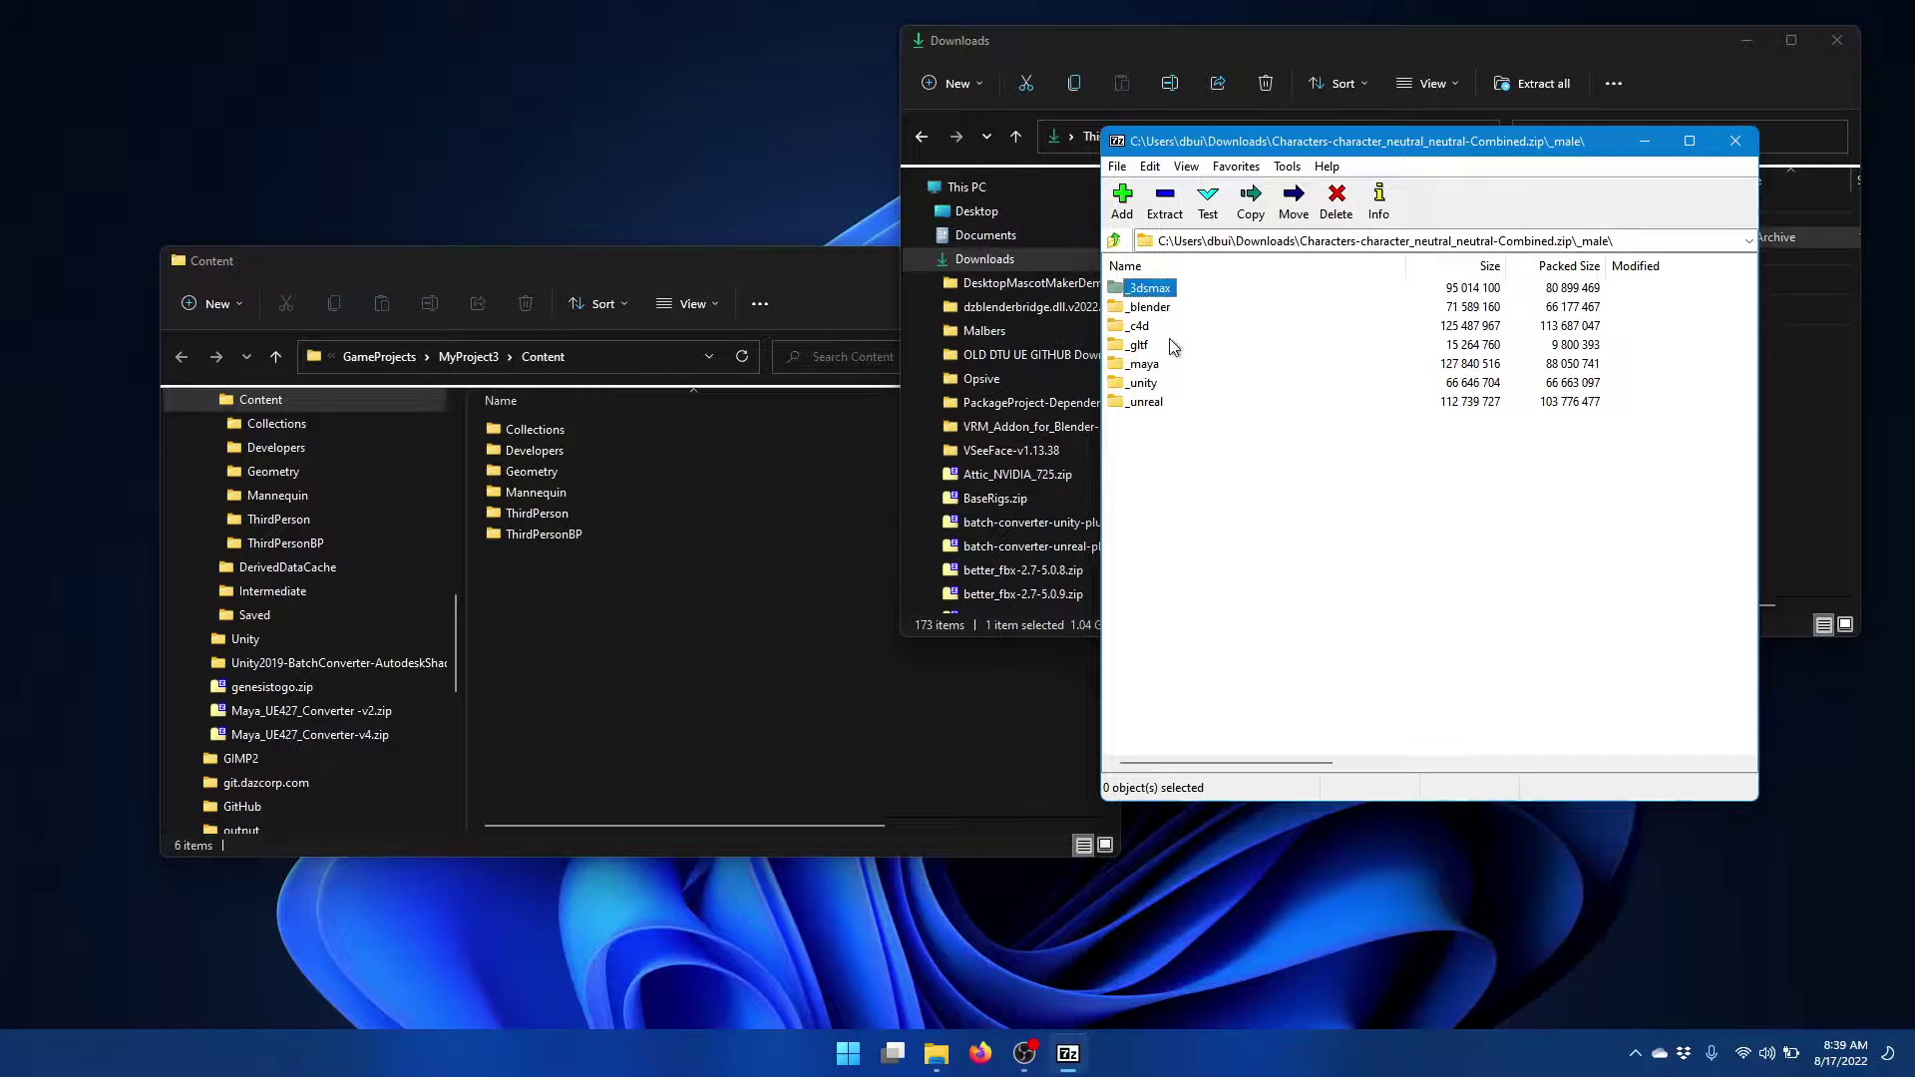
double_click(1145, 402)
Drag character_neutral_neutral_m and resources into MyProject3's Content folder.
drag(1222, 357, 600, 657)
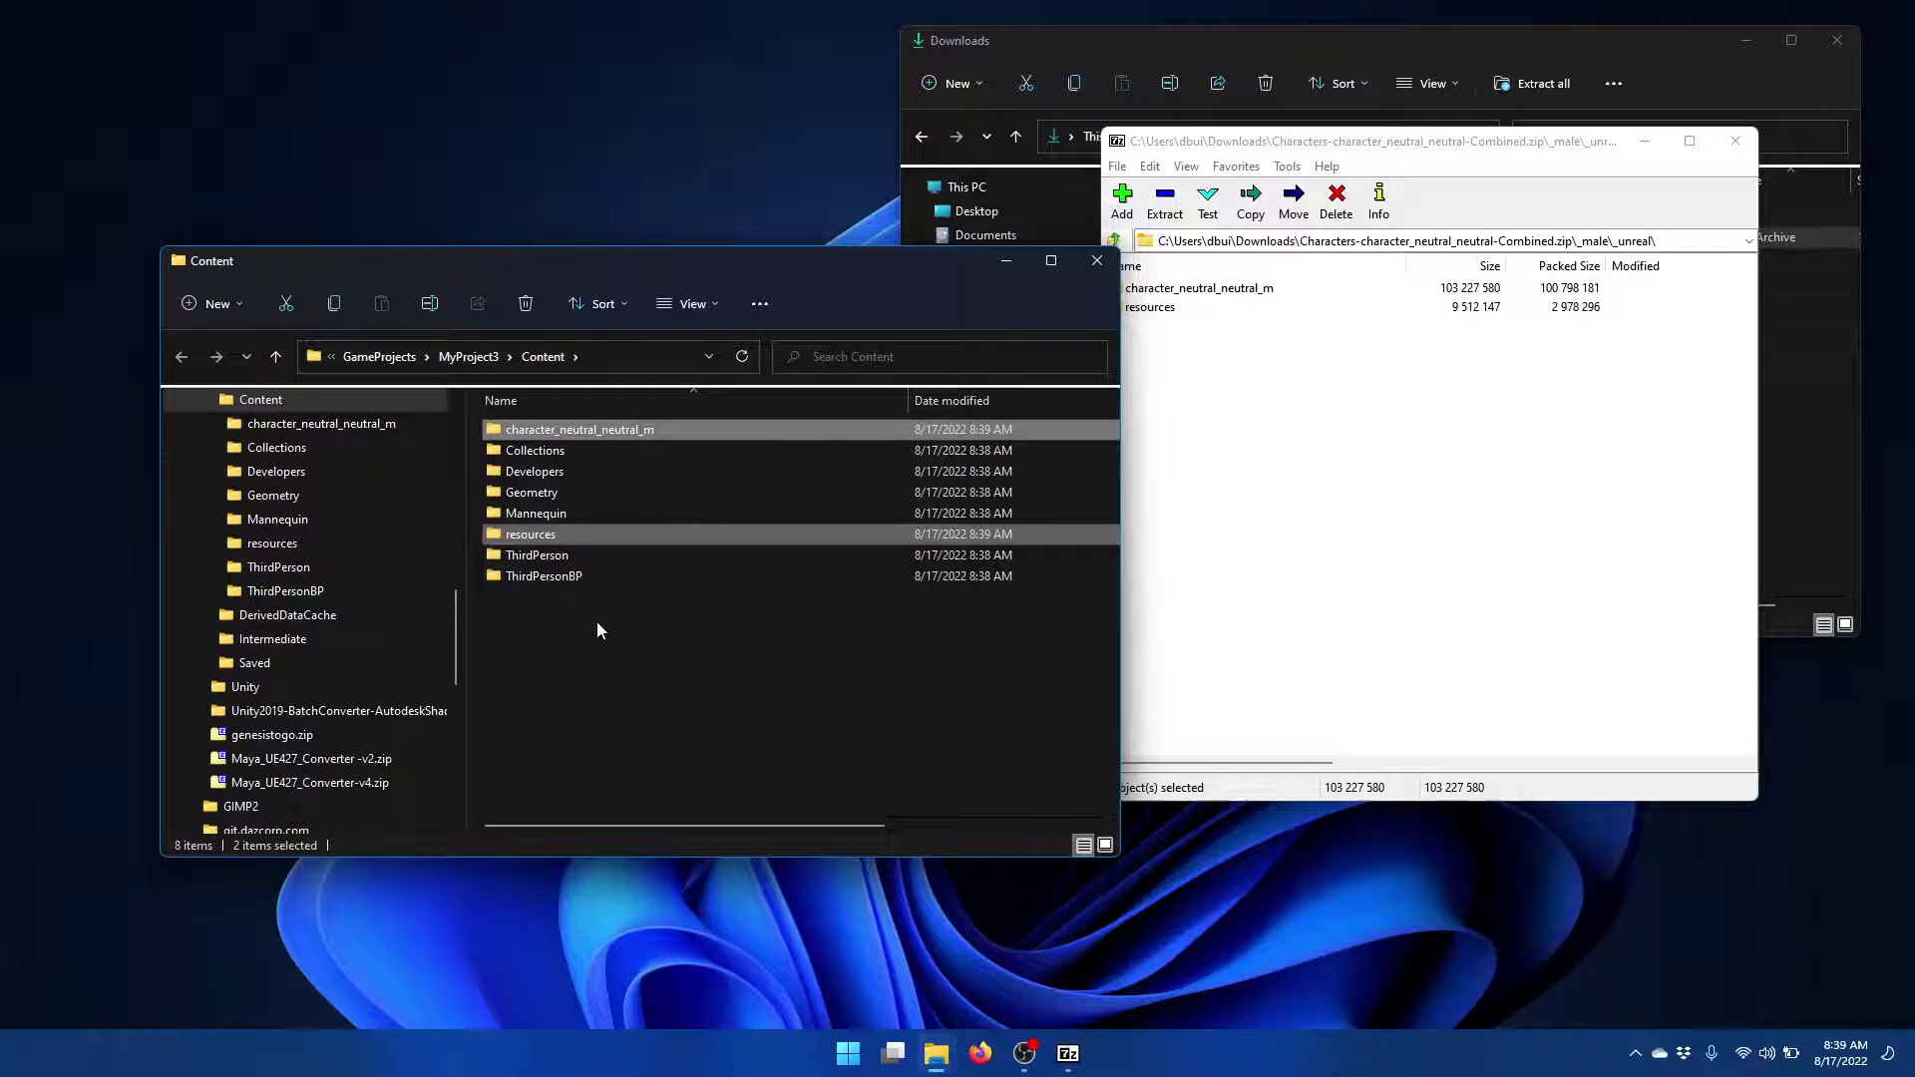
click(589, 687)
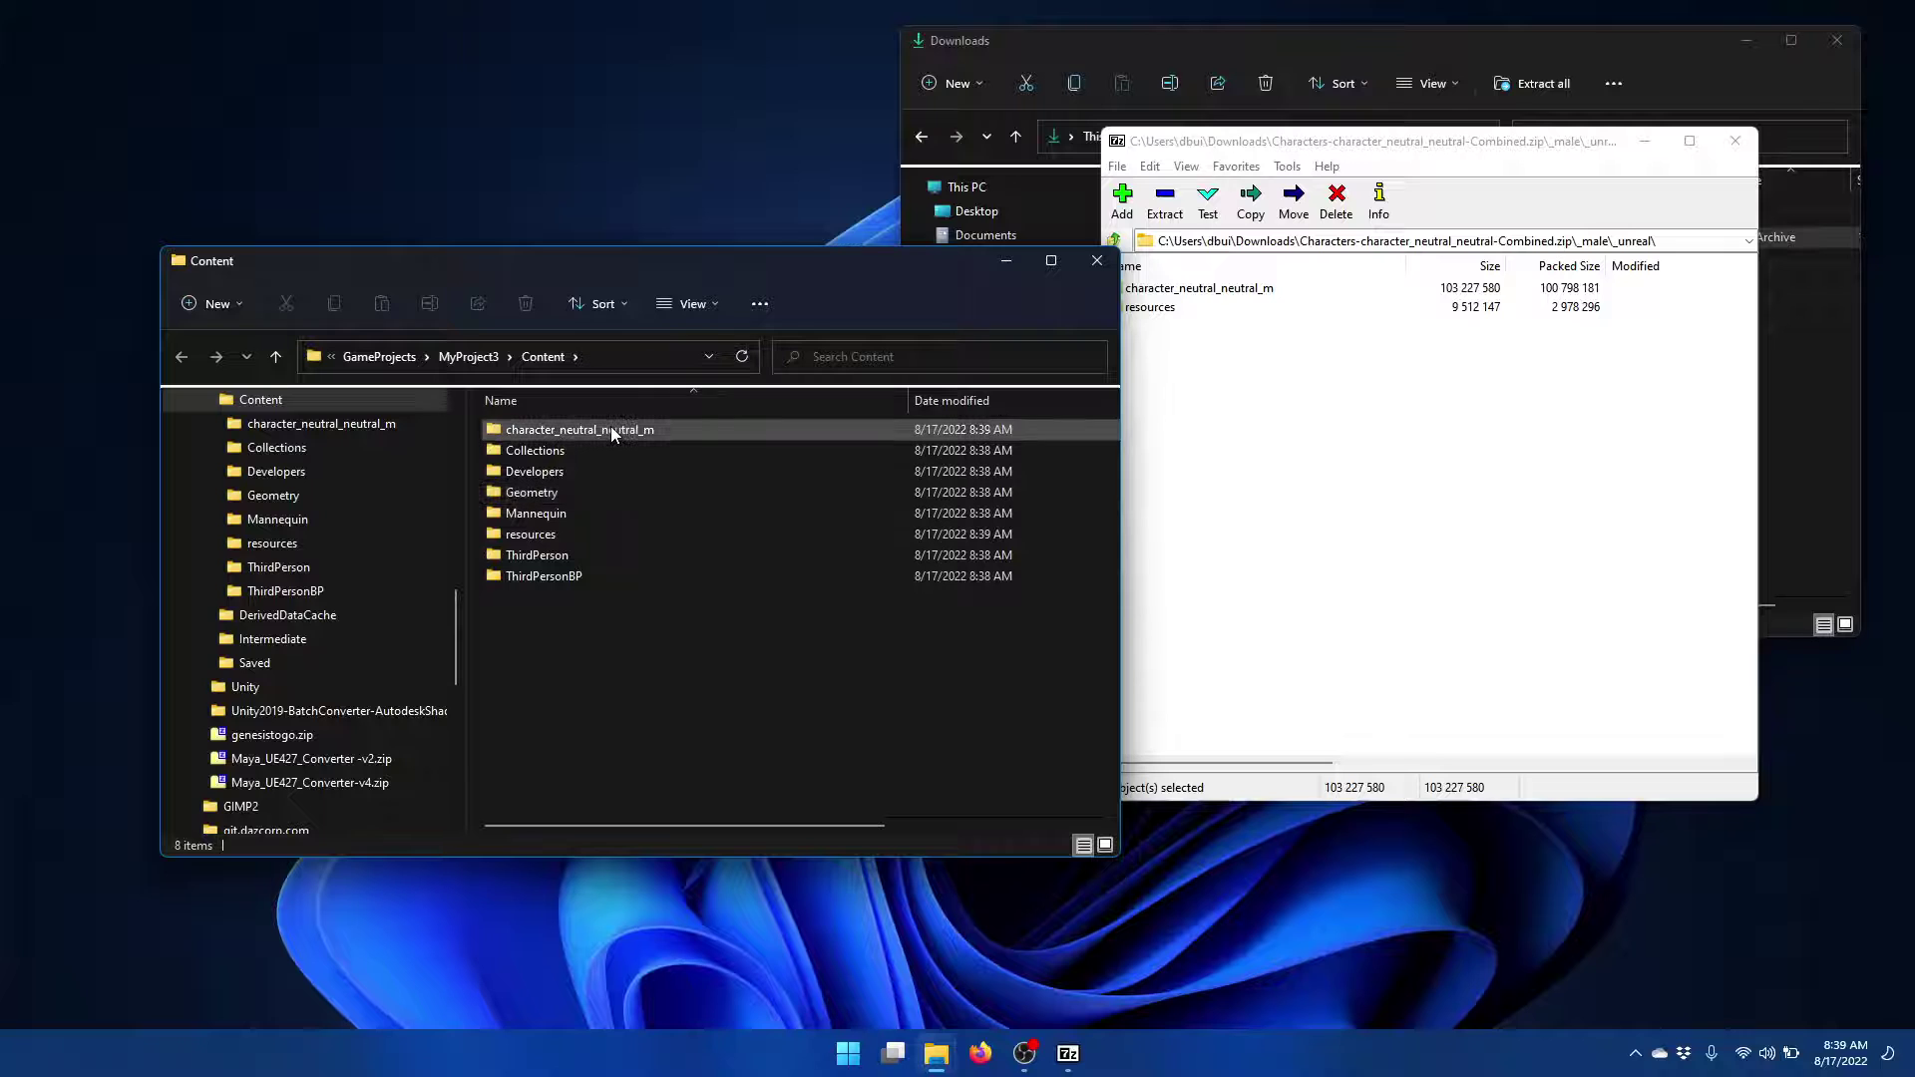
mouse_move(581, 535)
click(585, 432)
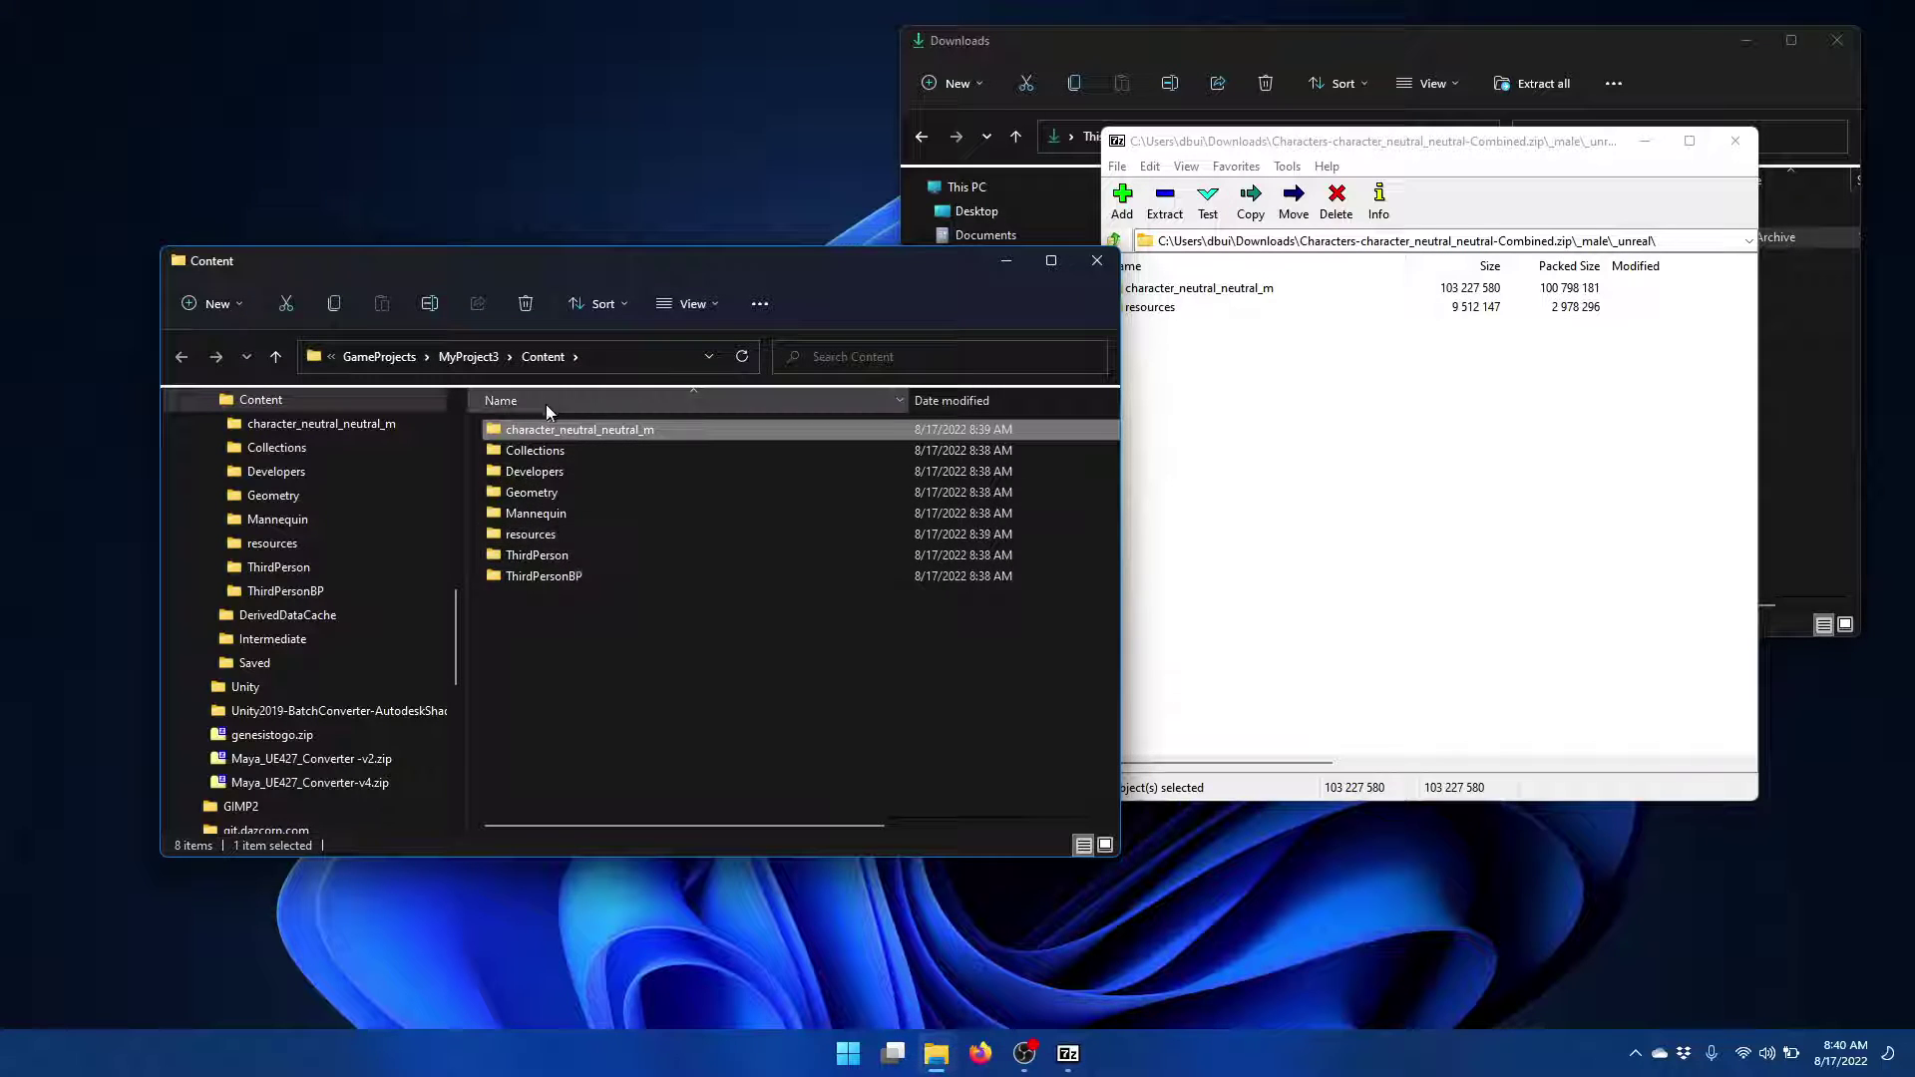
Launch MyProject3 in Unreal Engine and open the character_neutral_neutral_m folder.
click(465, 360)
double_click(556, 535)
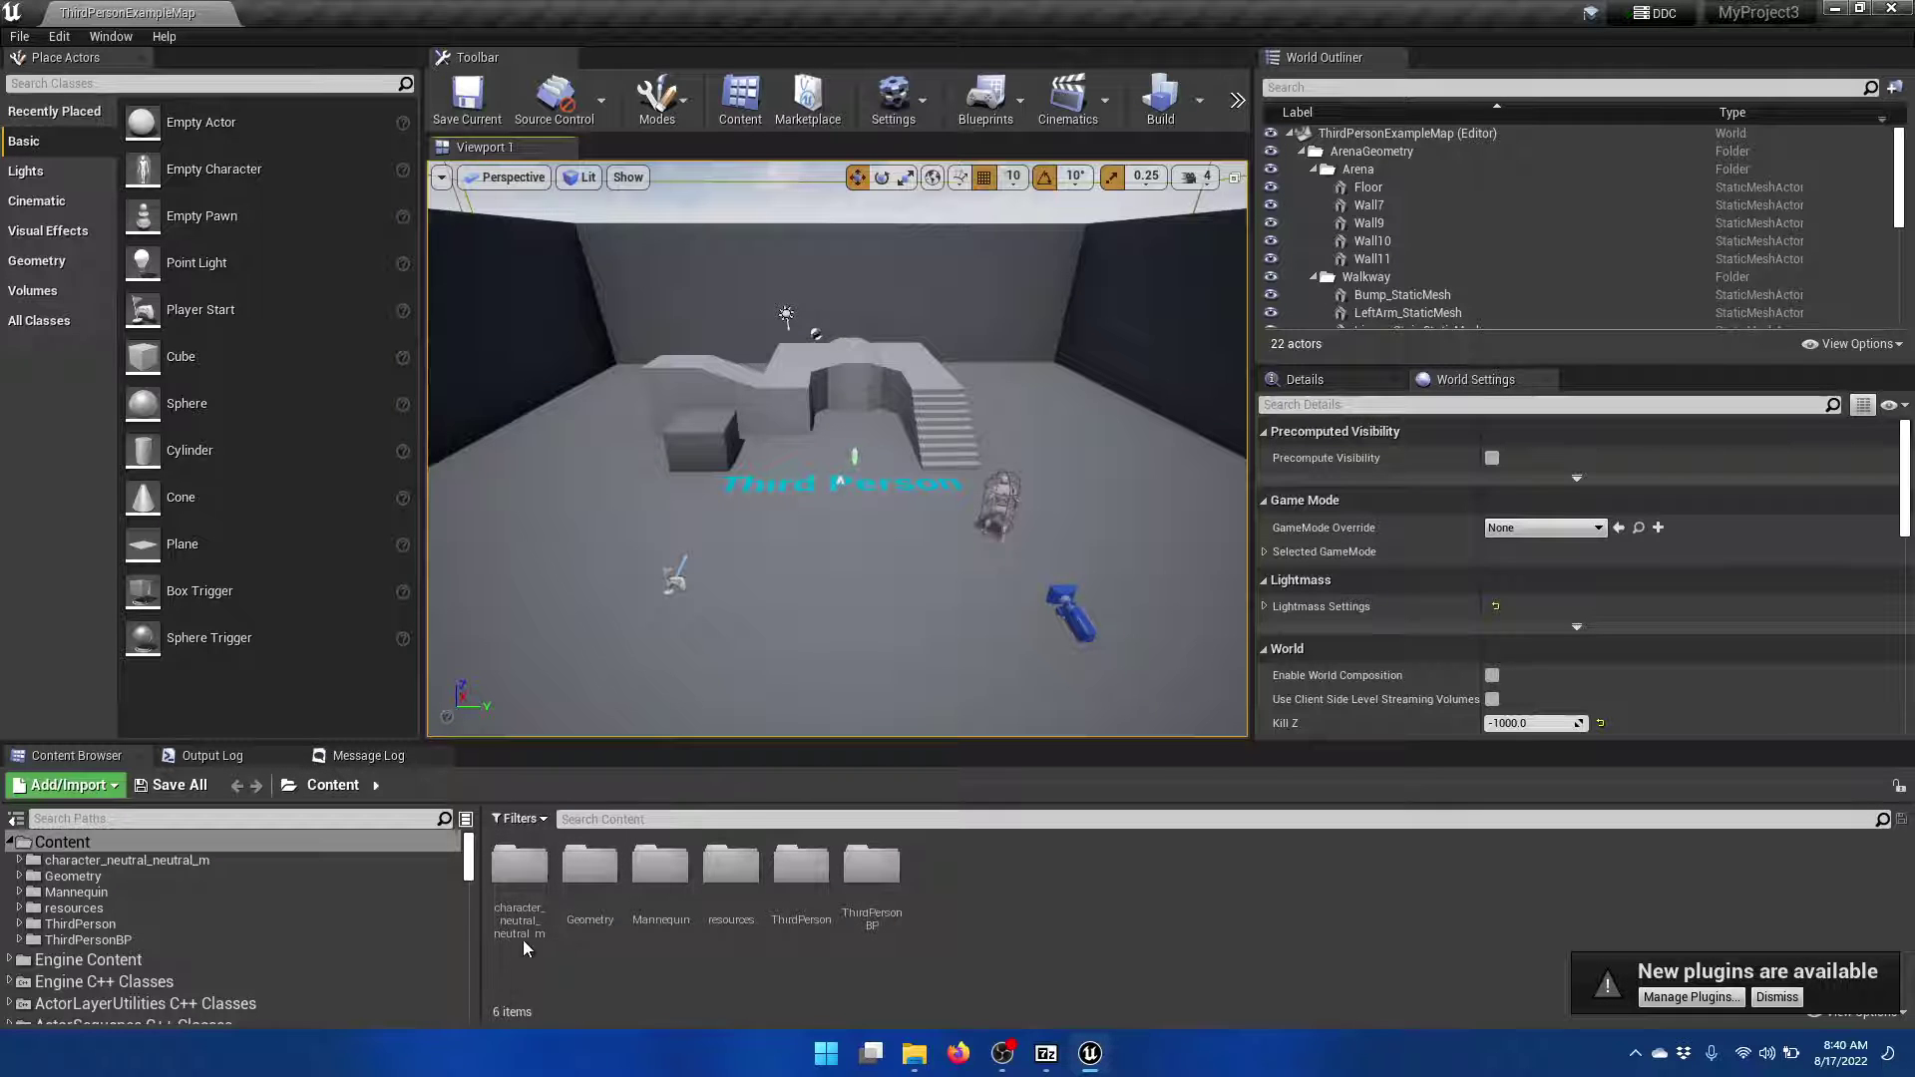
double_click(527, 885)
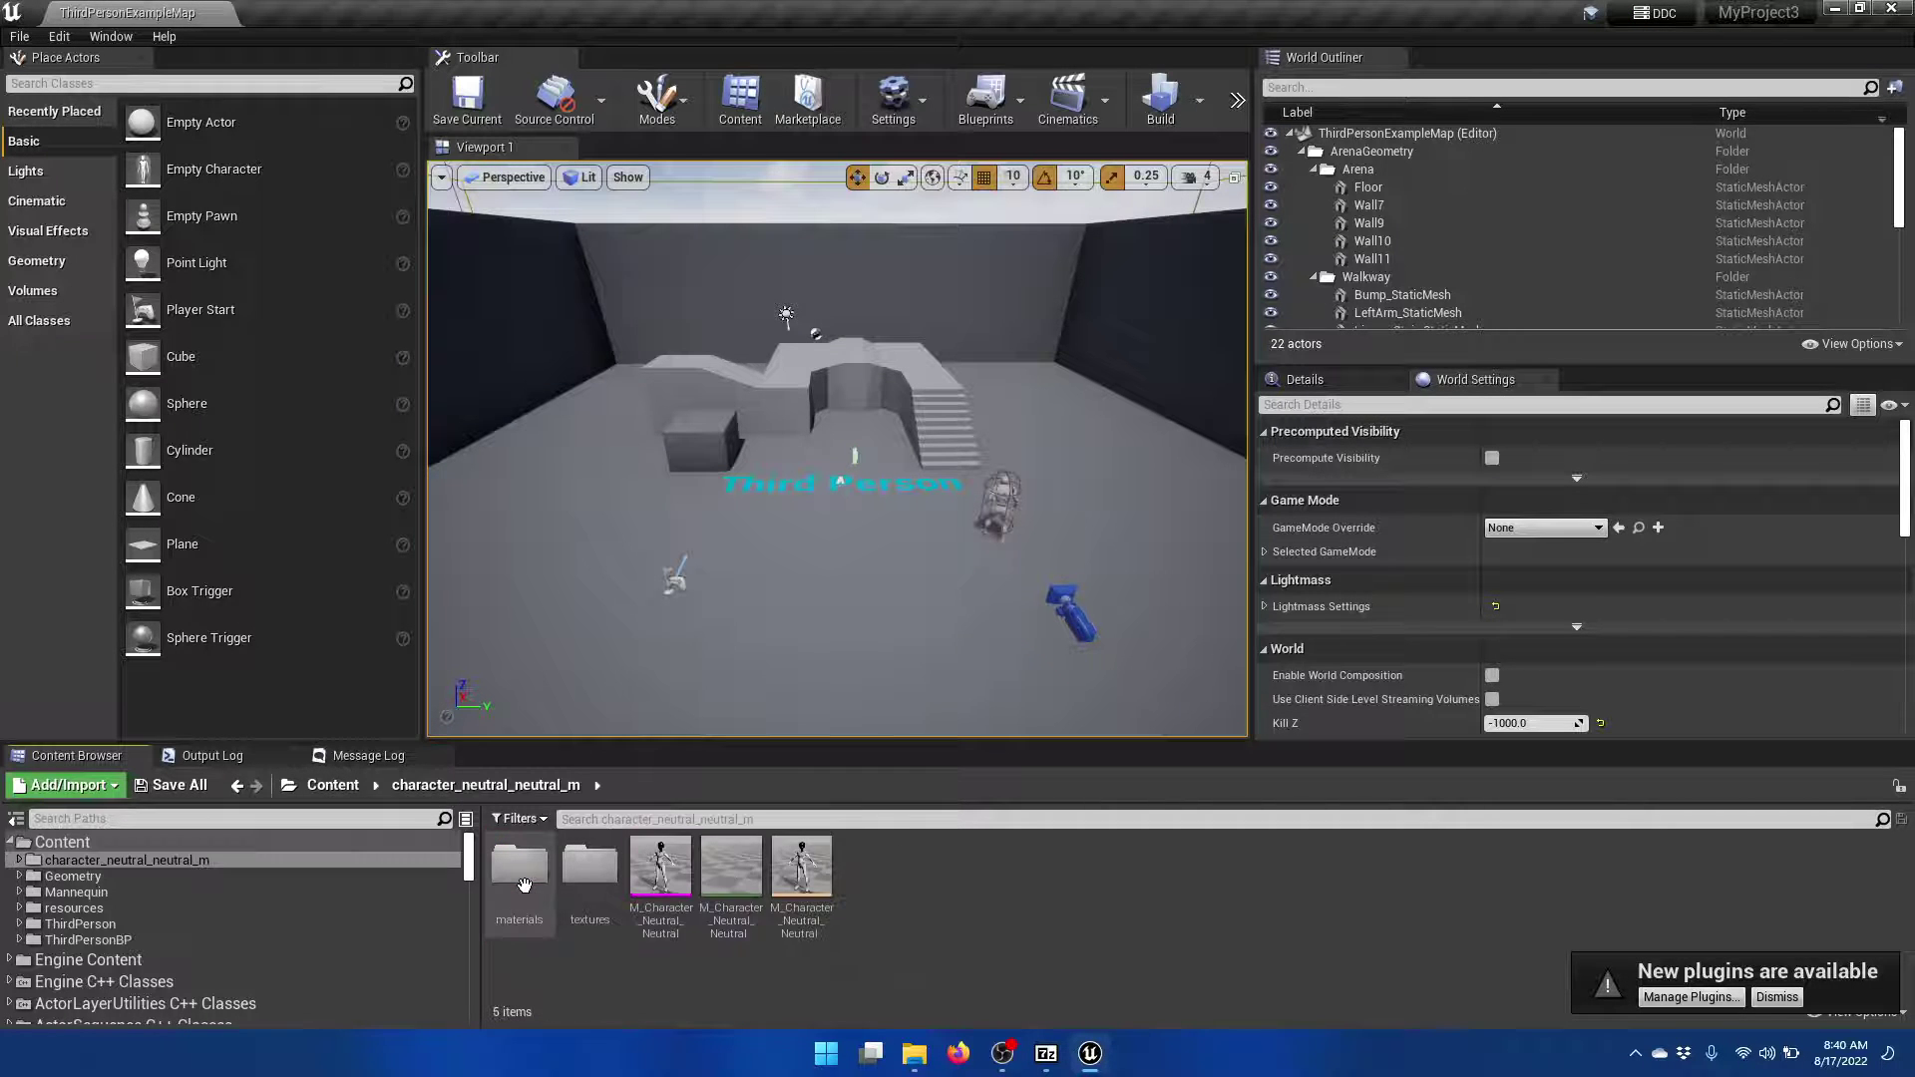
Open the M_Character_Neutral_Neutral skeletal mesh, review its morph targets, then close it.
click(662, 864)
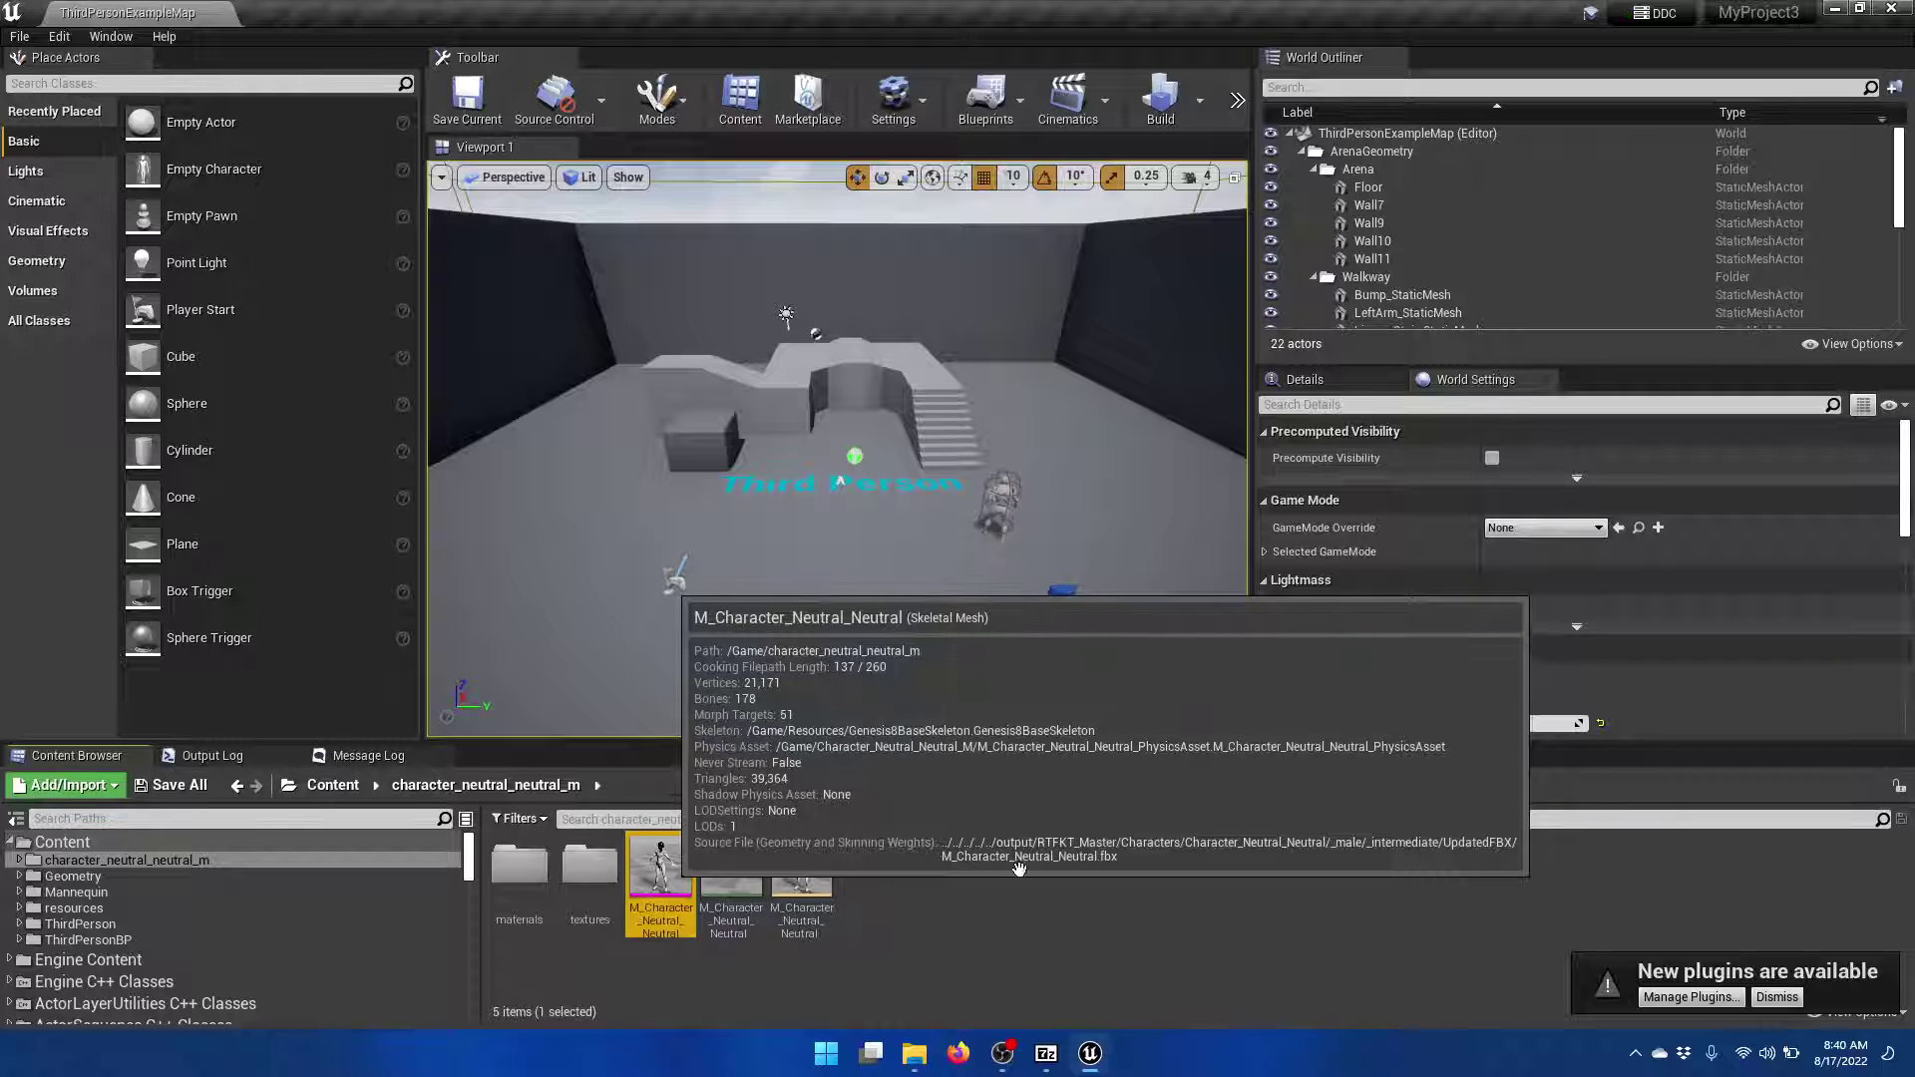
key(Return)
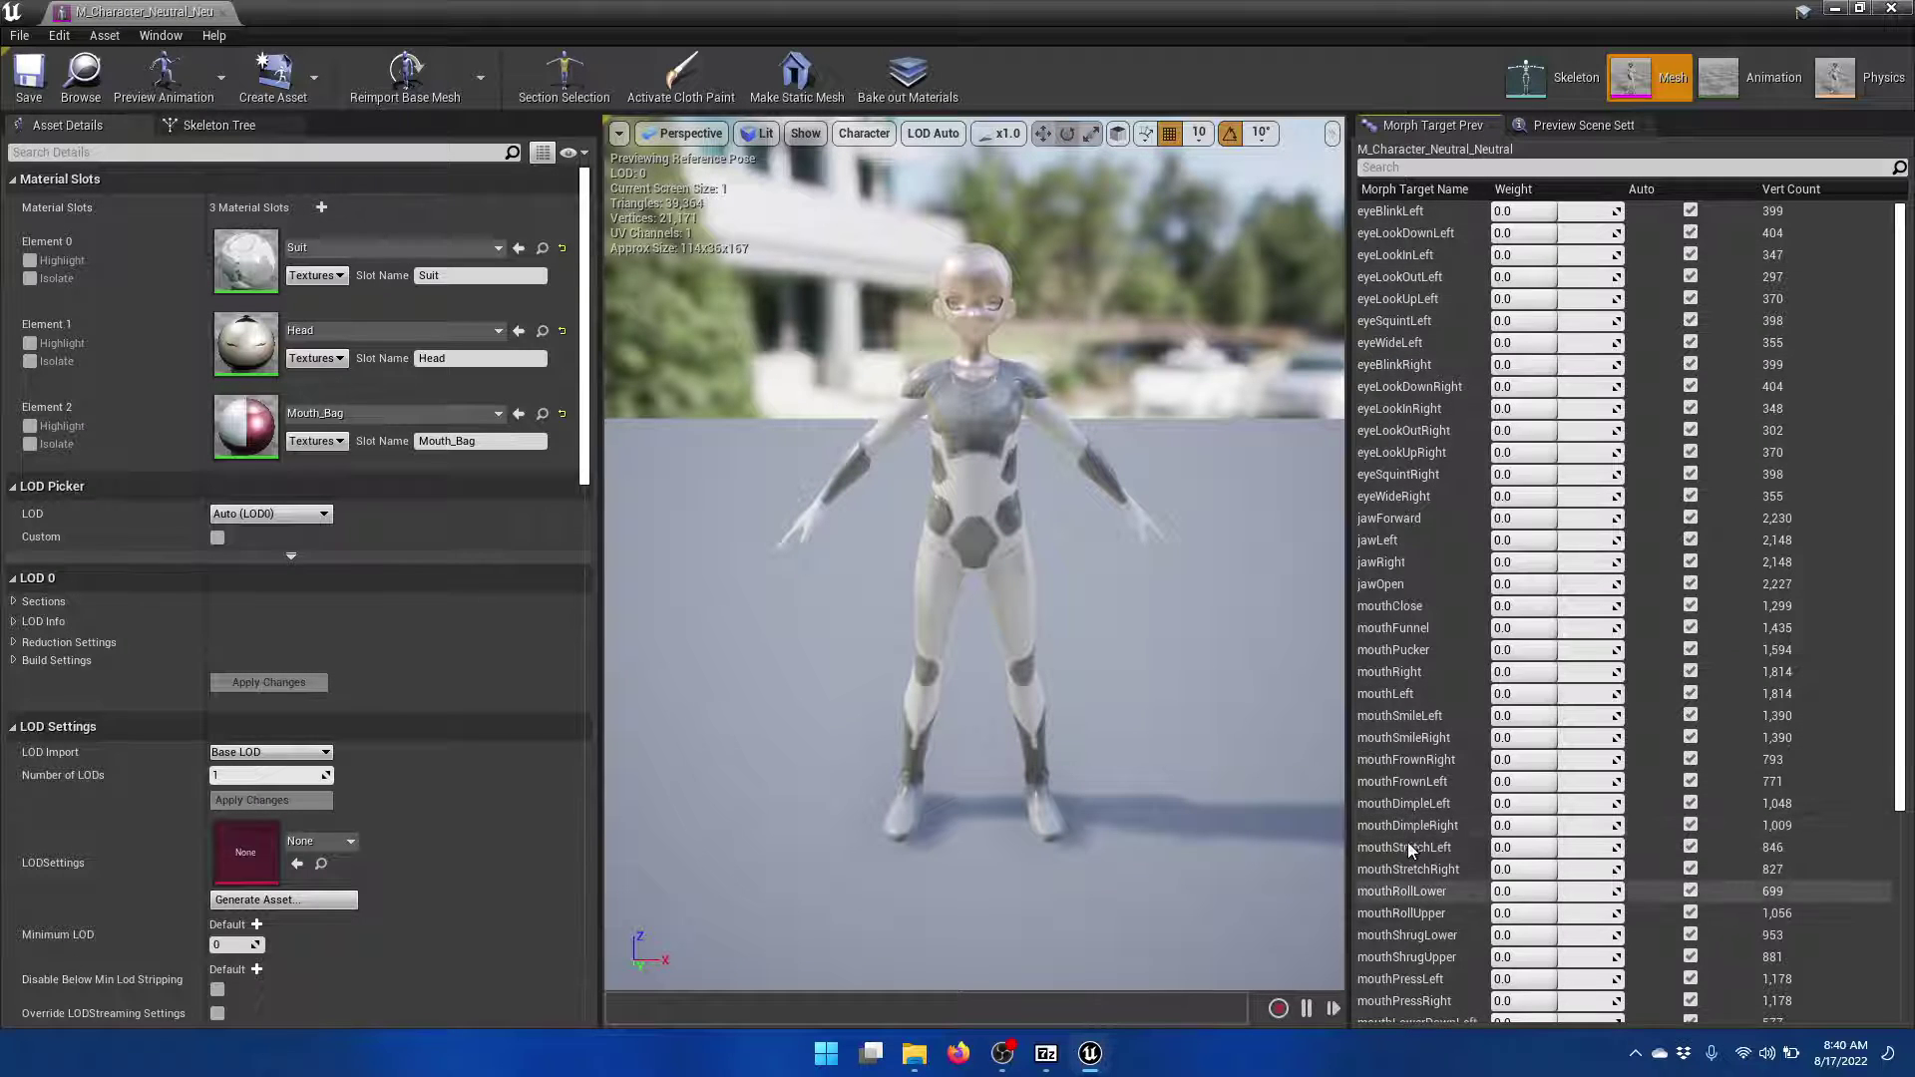
click(1892, 9)
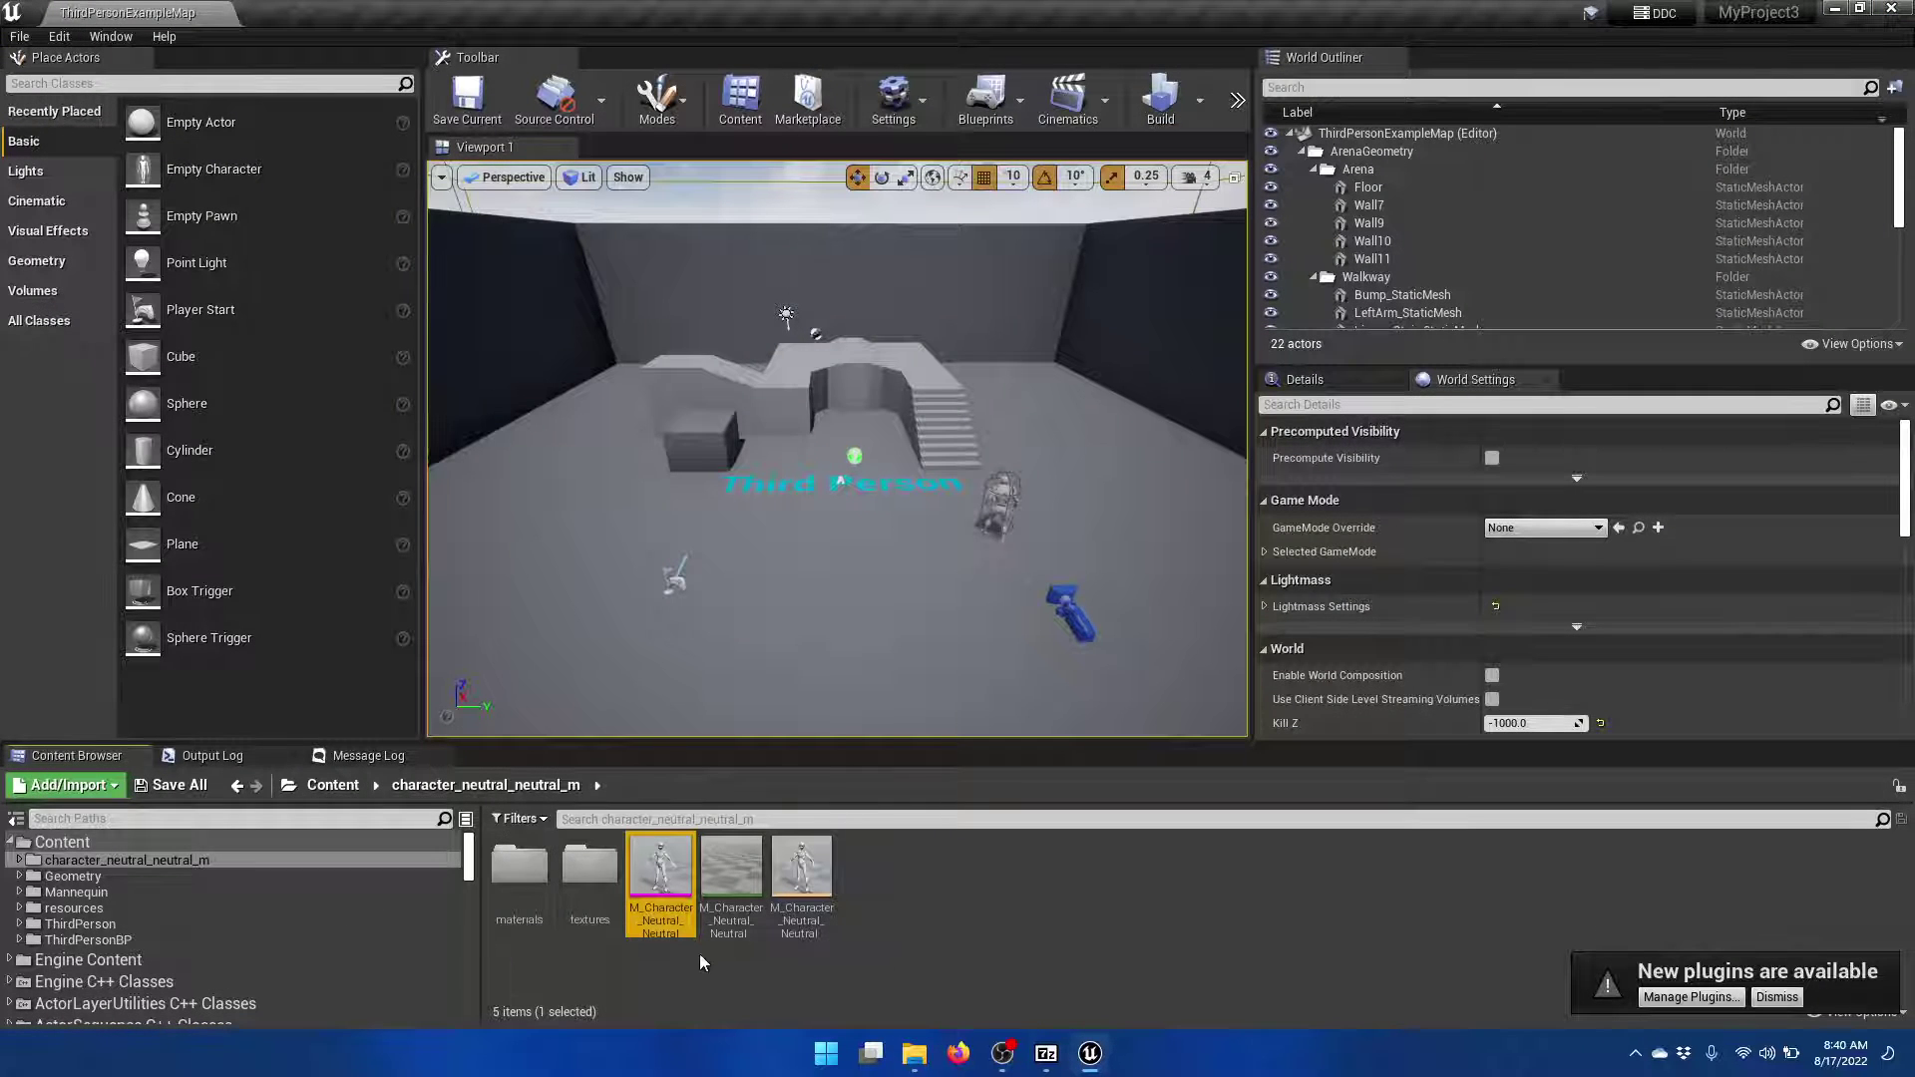
Return to the Content root, deselect the folder, and drag the splitter up to enlarge the Content Browser.
click(337, 787)
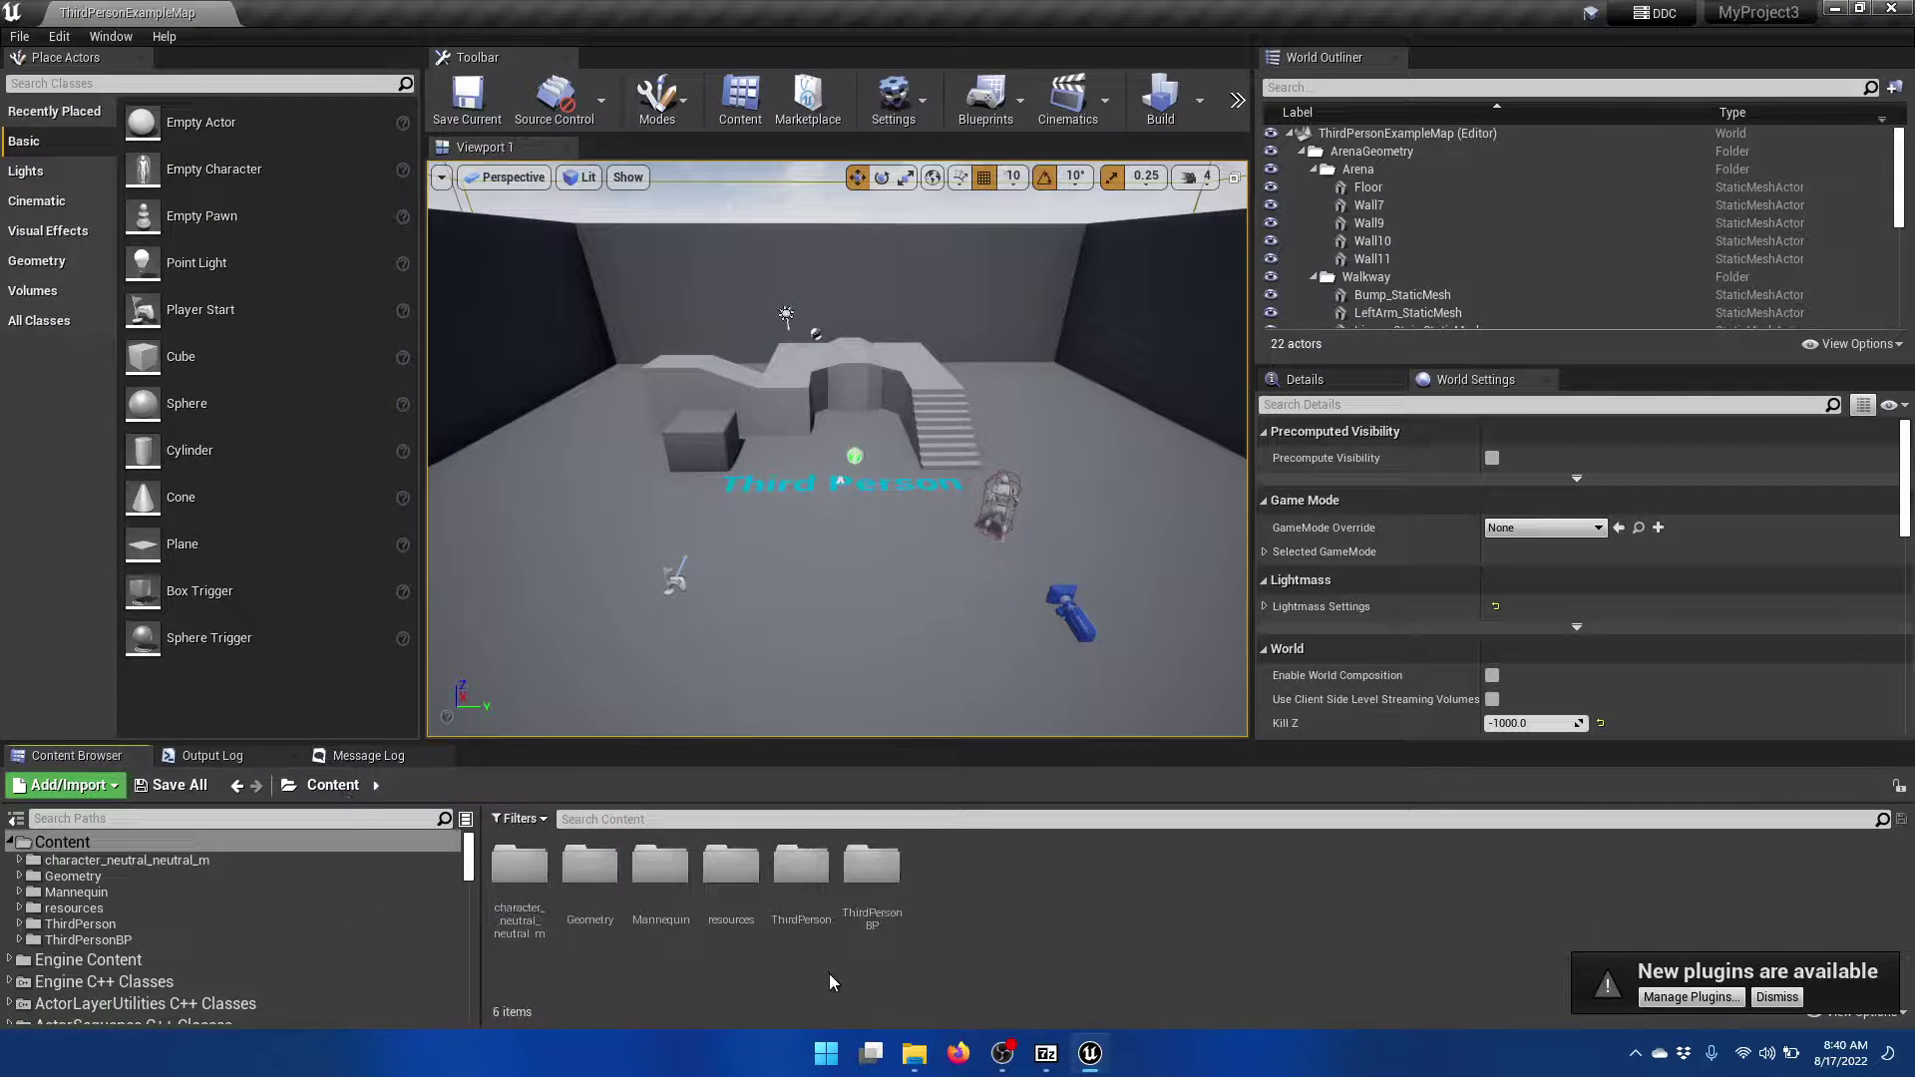
click(1015, 916)
drag(611, 743, 612, 614)
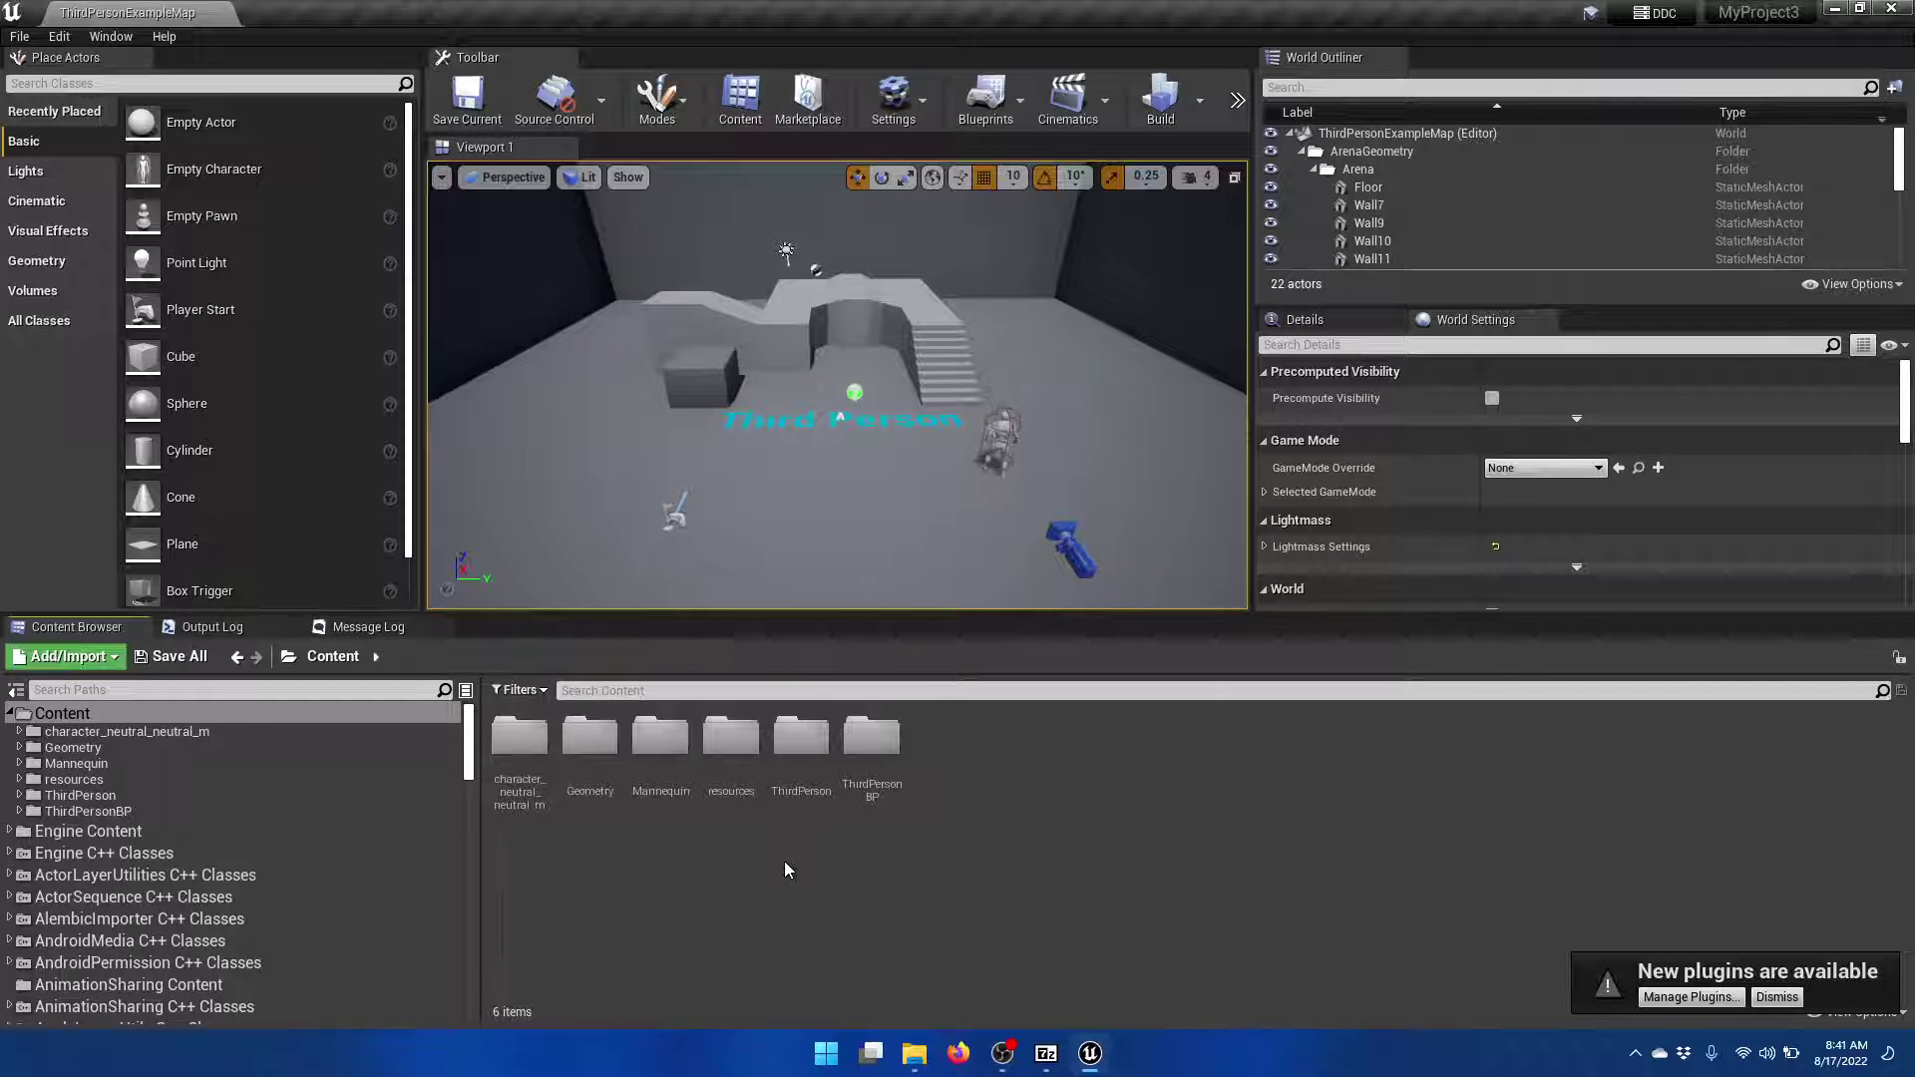
In 7-Zip, open the archive's character_neutral_neutral_m folder, then switch back to Unreal Editor.
mouse_move(1050, 1060)
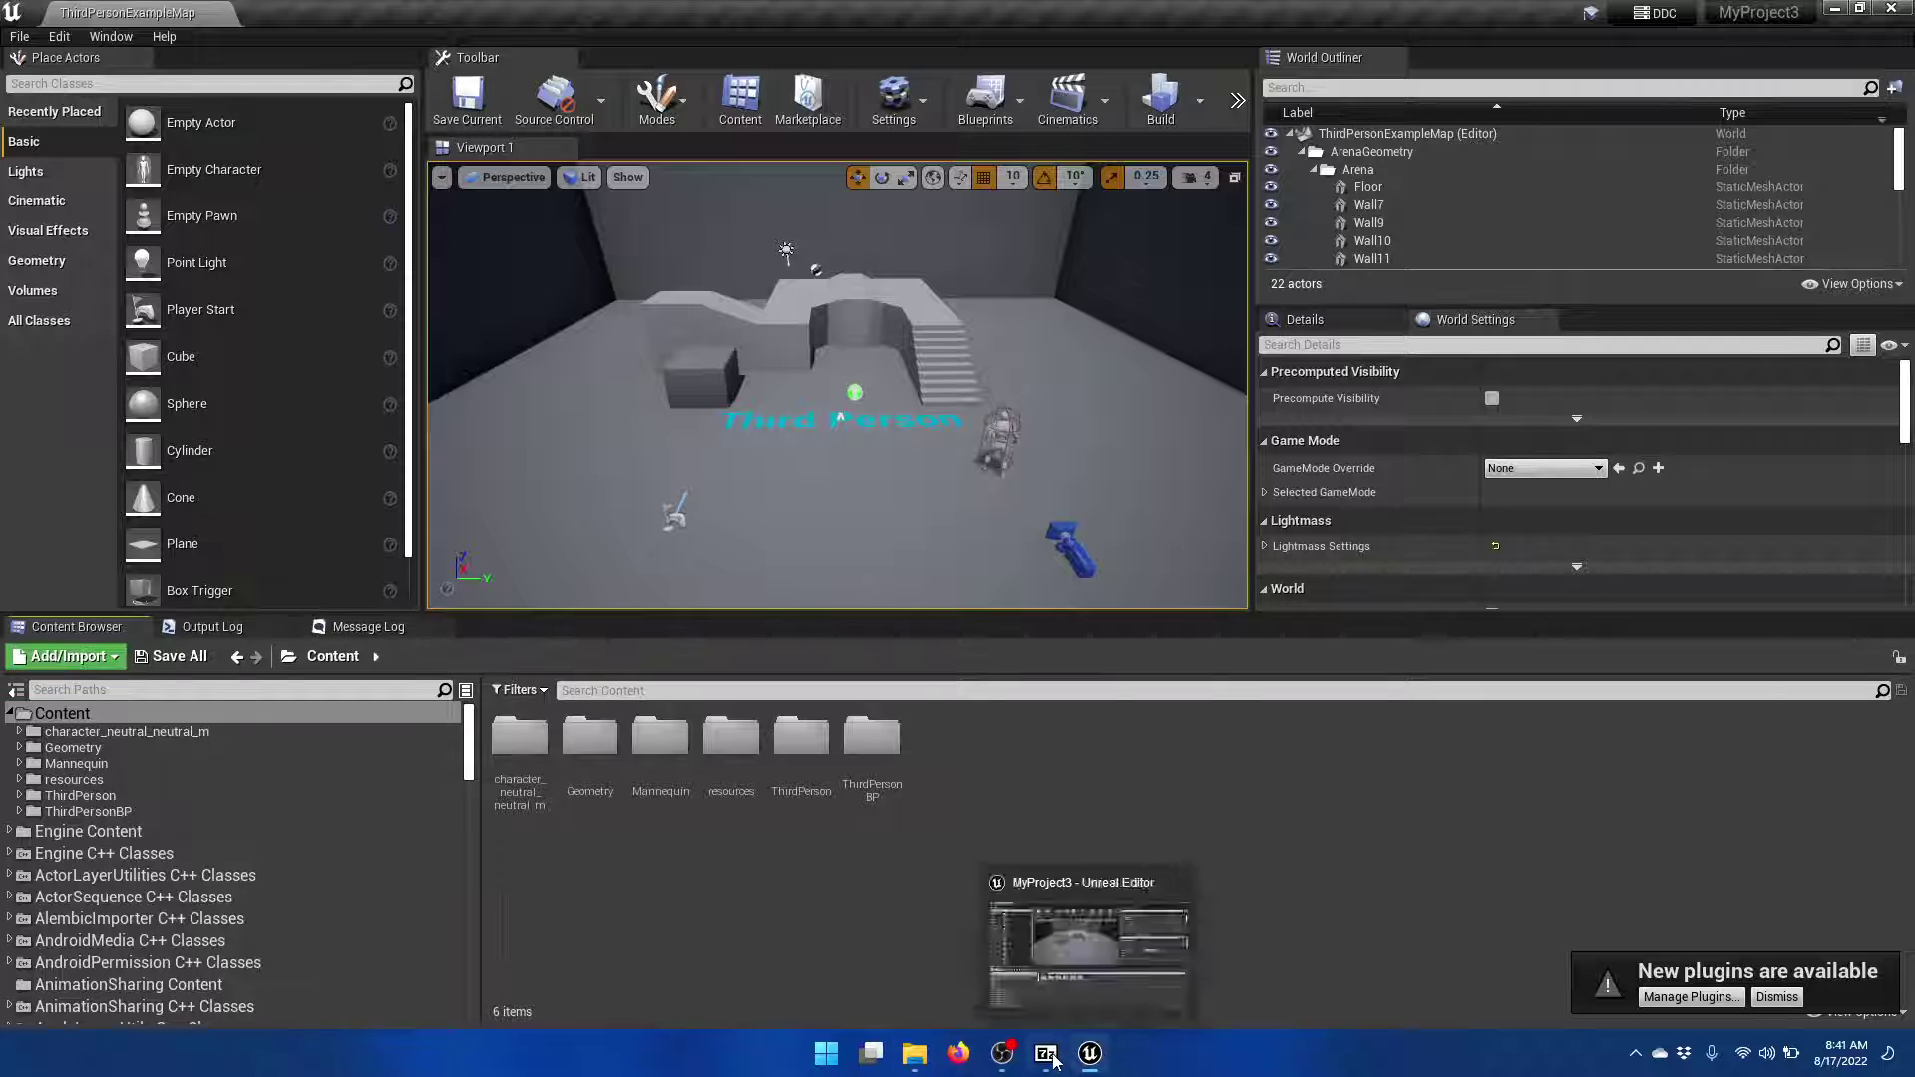
click(1120, 1000)
click(1150, 308)
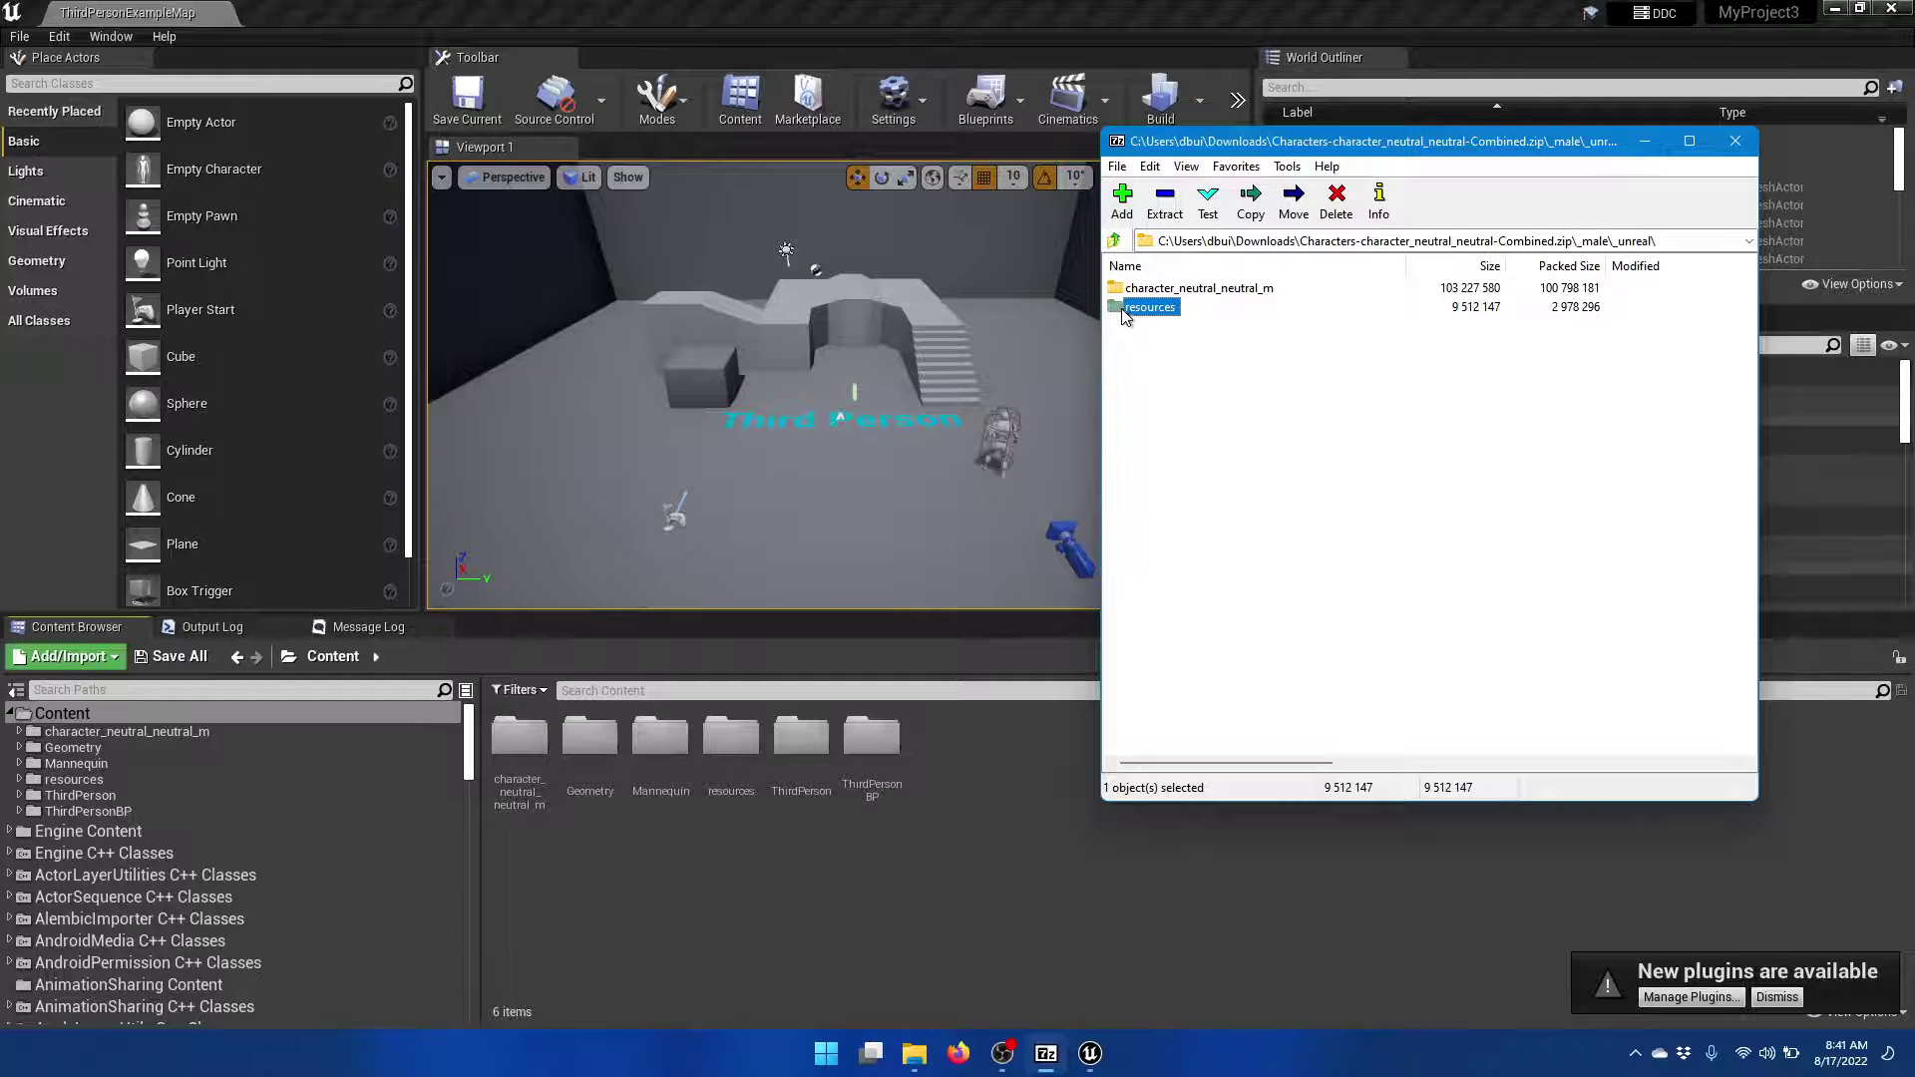
double_click(1135, 289)
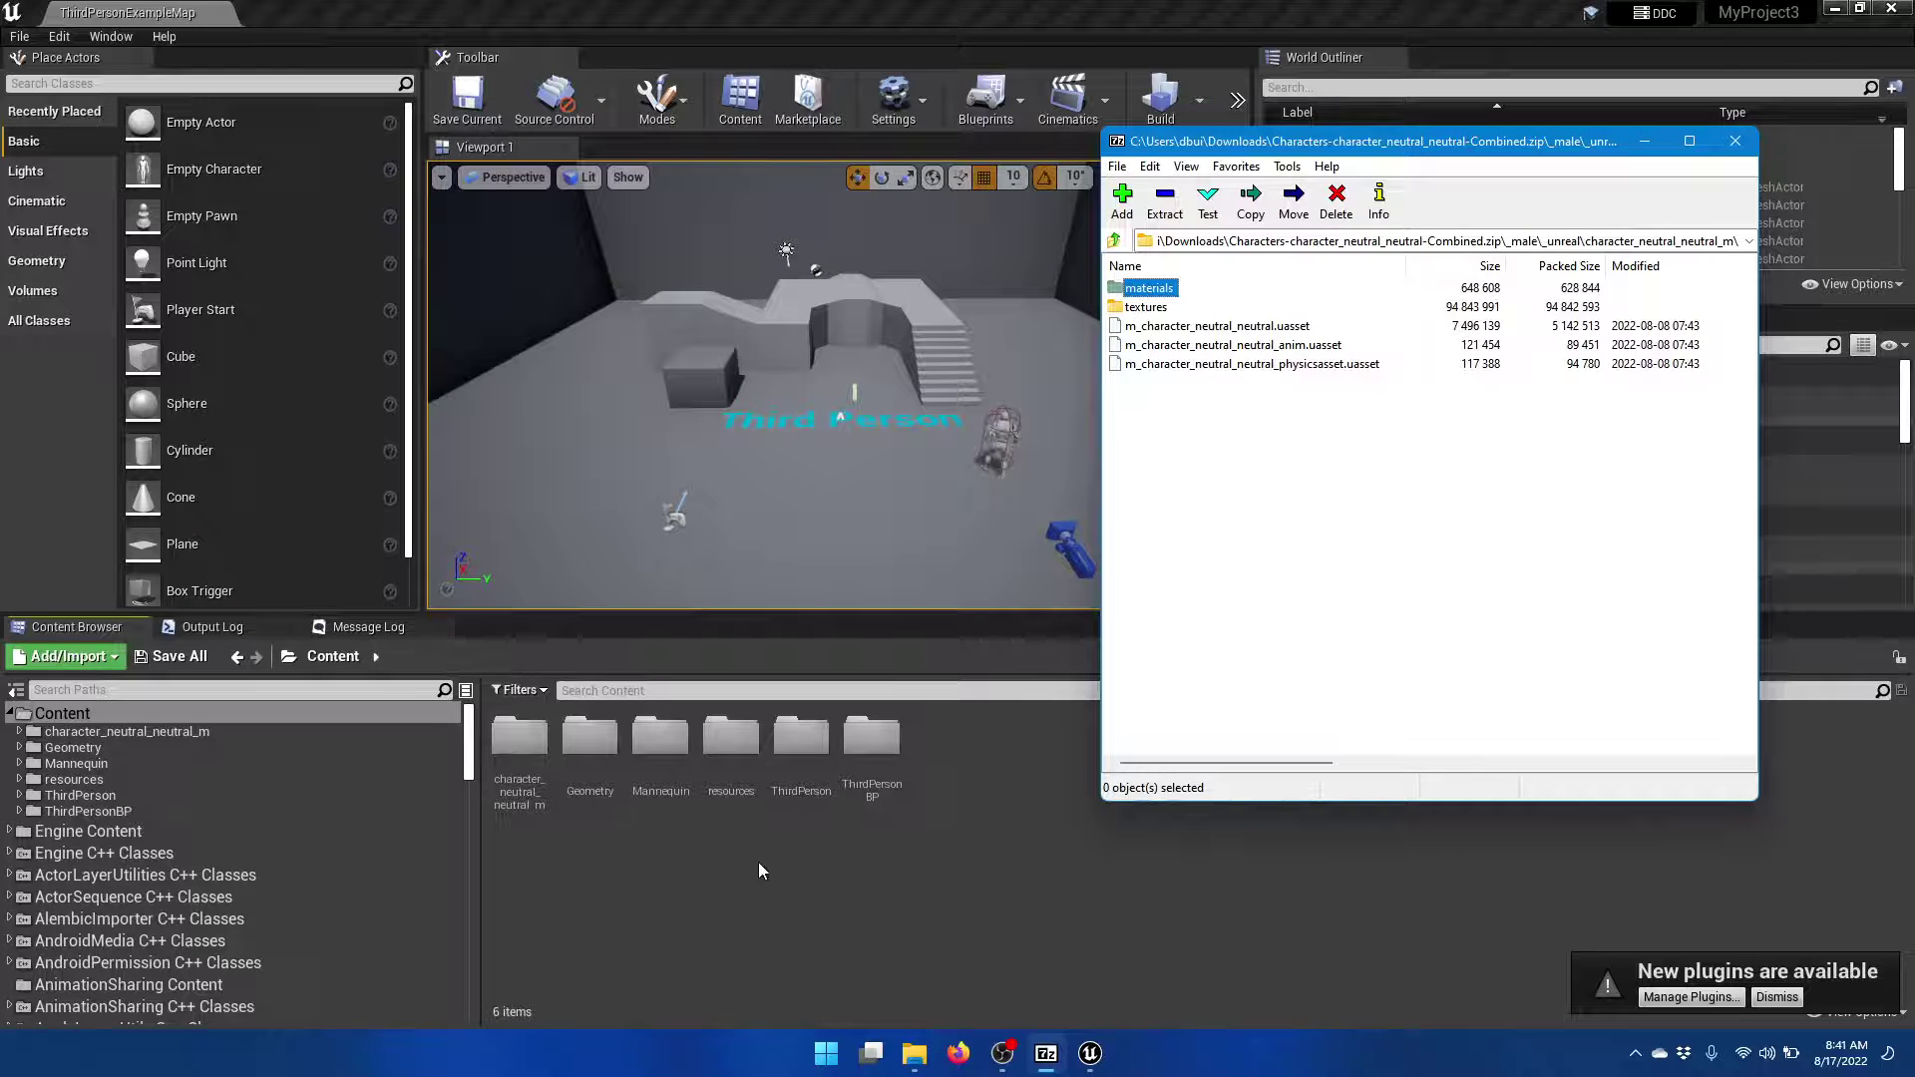
click(722, 914)
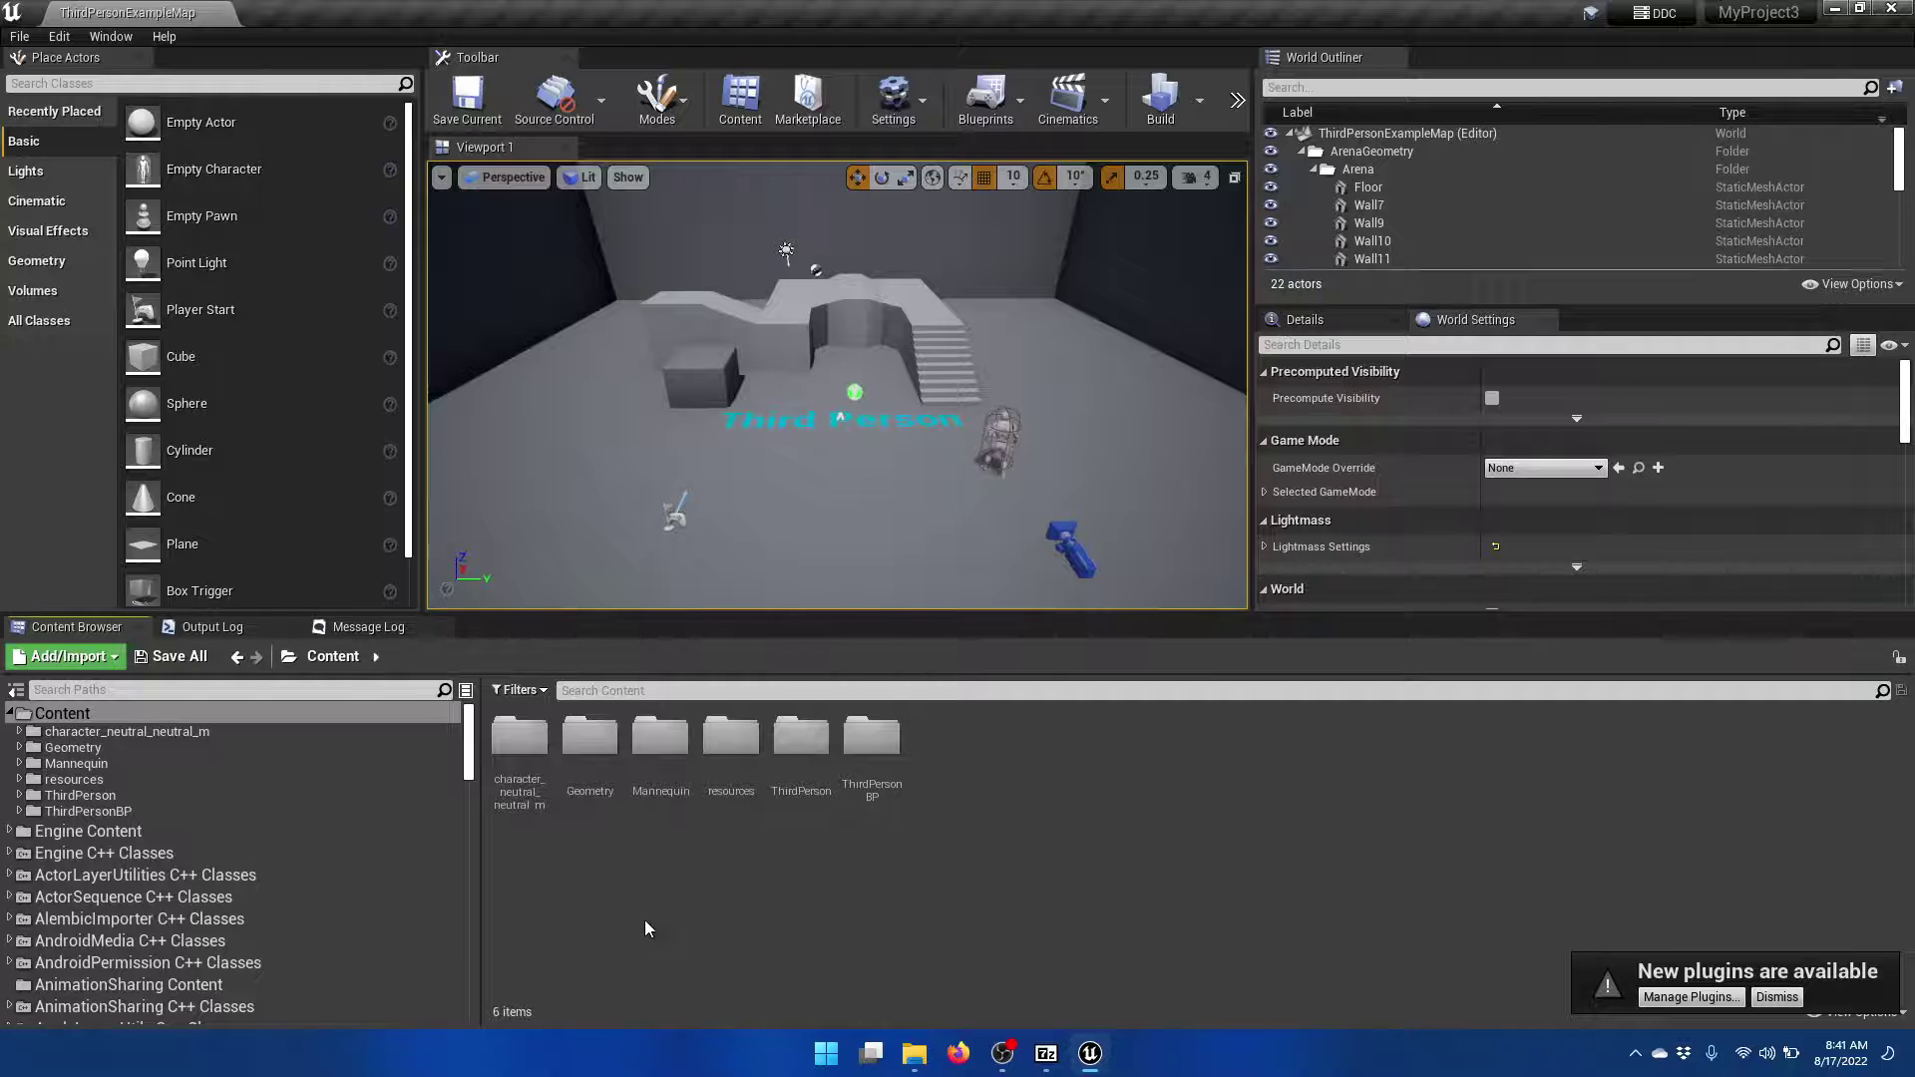
Close Unreal Editor and open MyProject3's Content folder in File Explorer.
click(1891, 9)
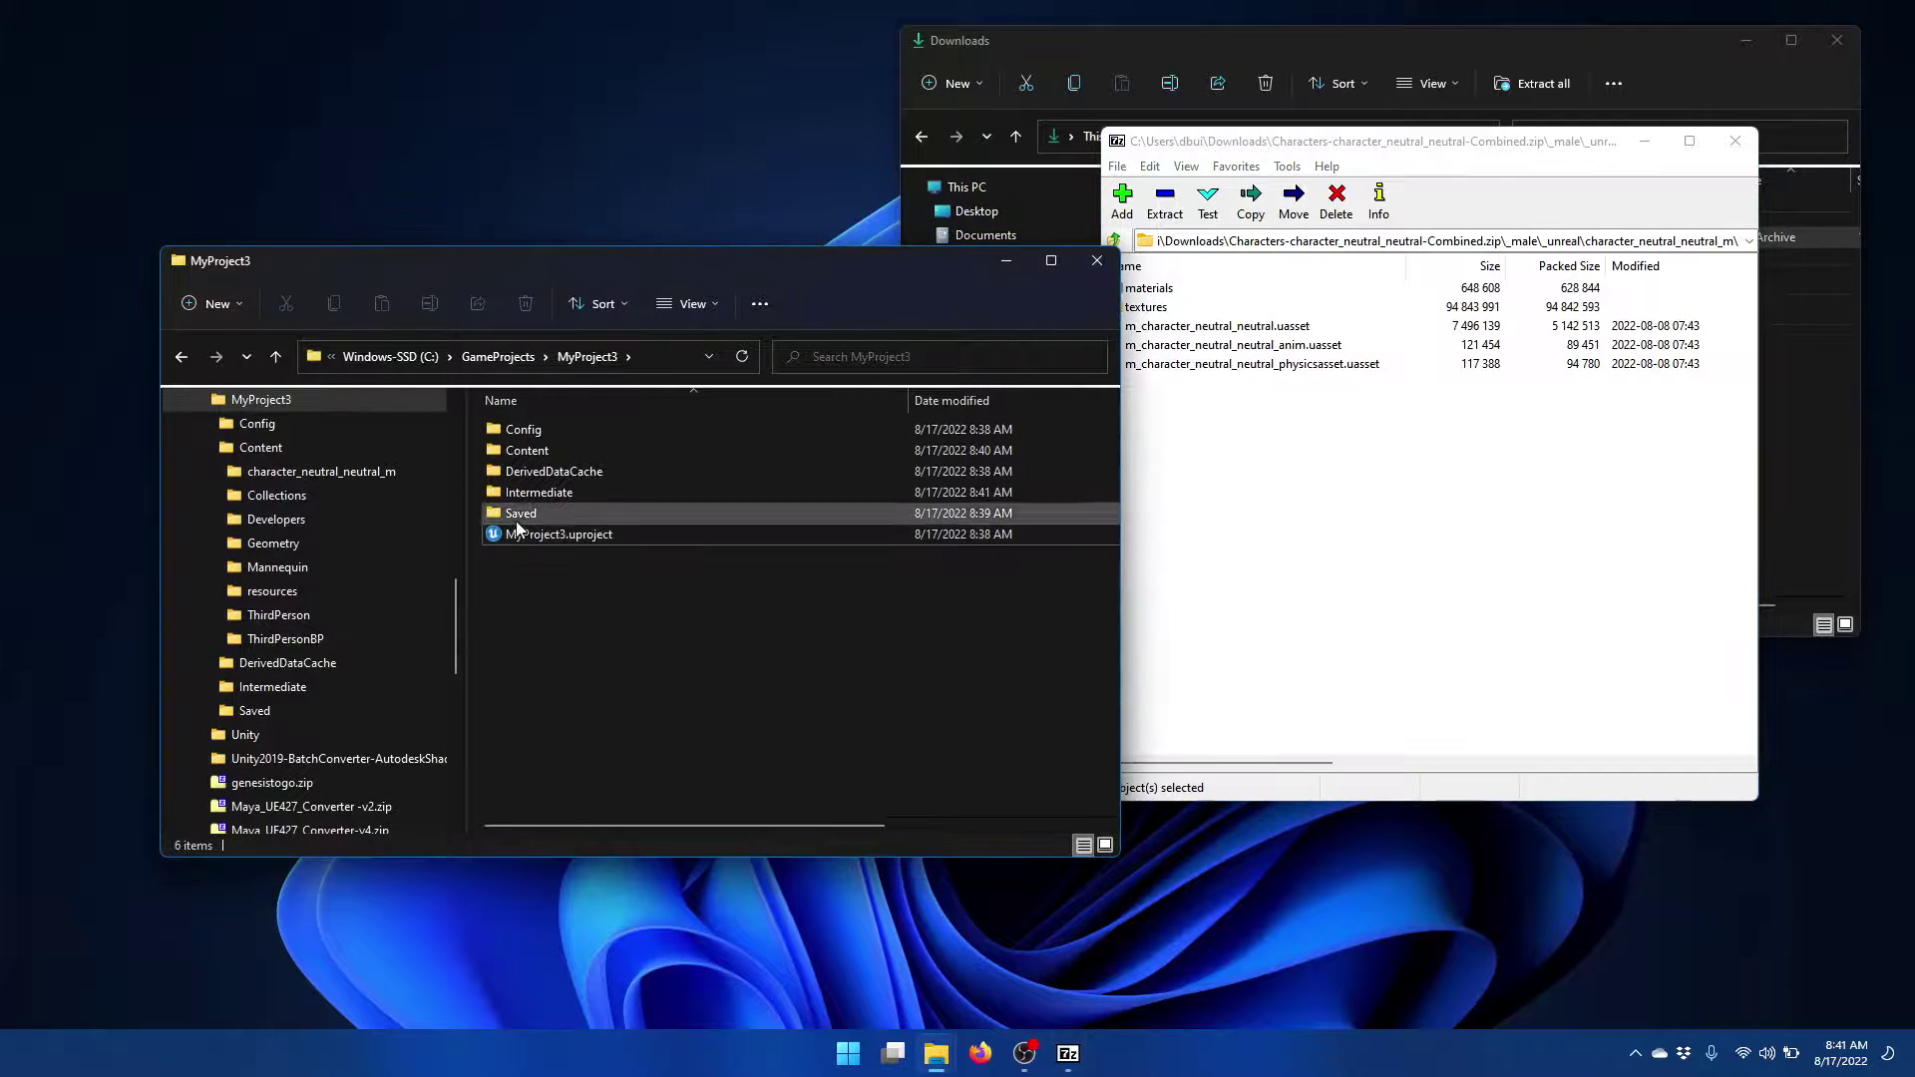
click(584, 451)
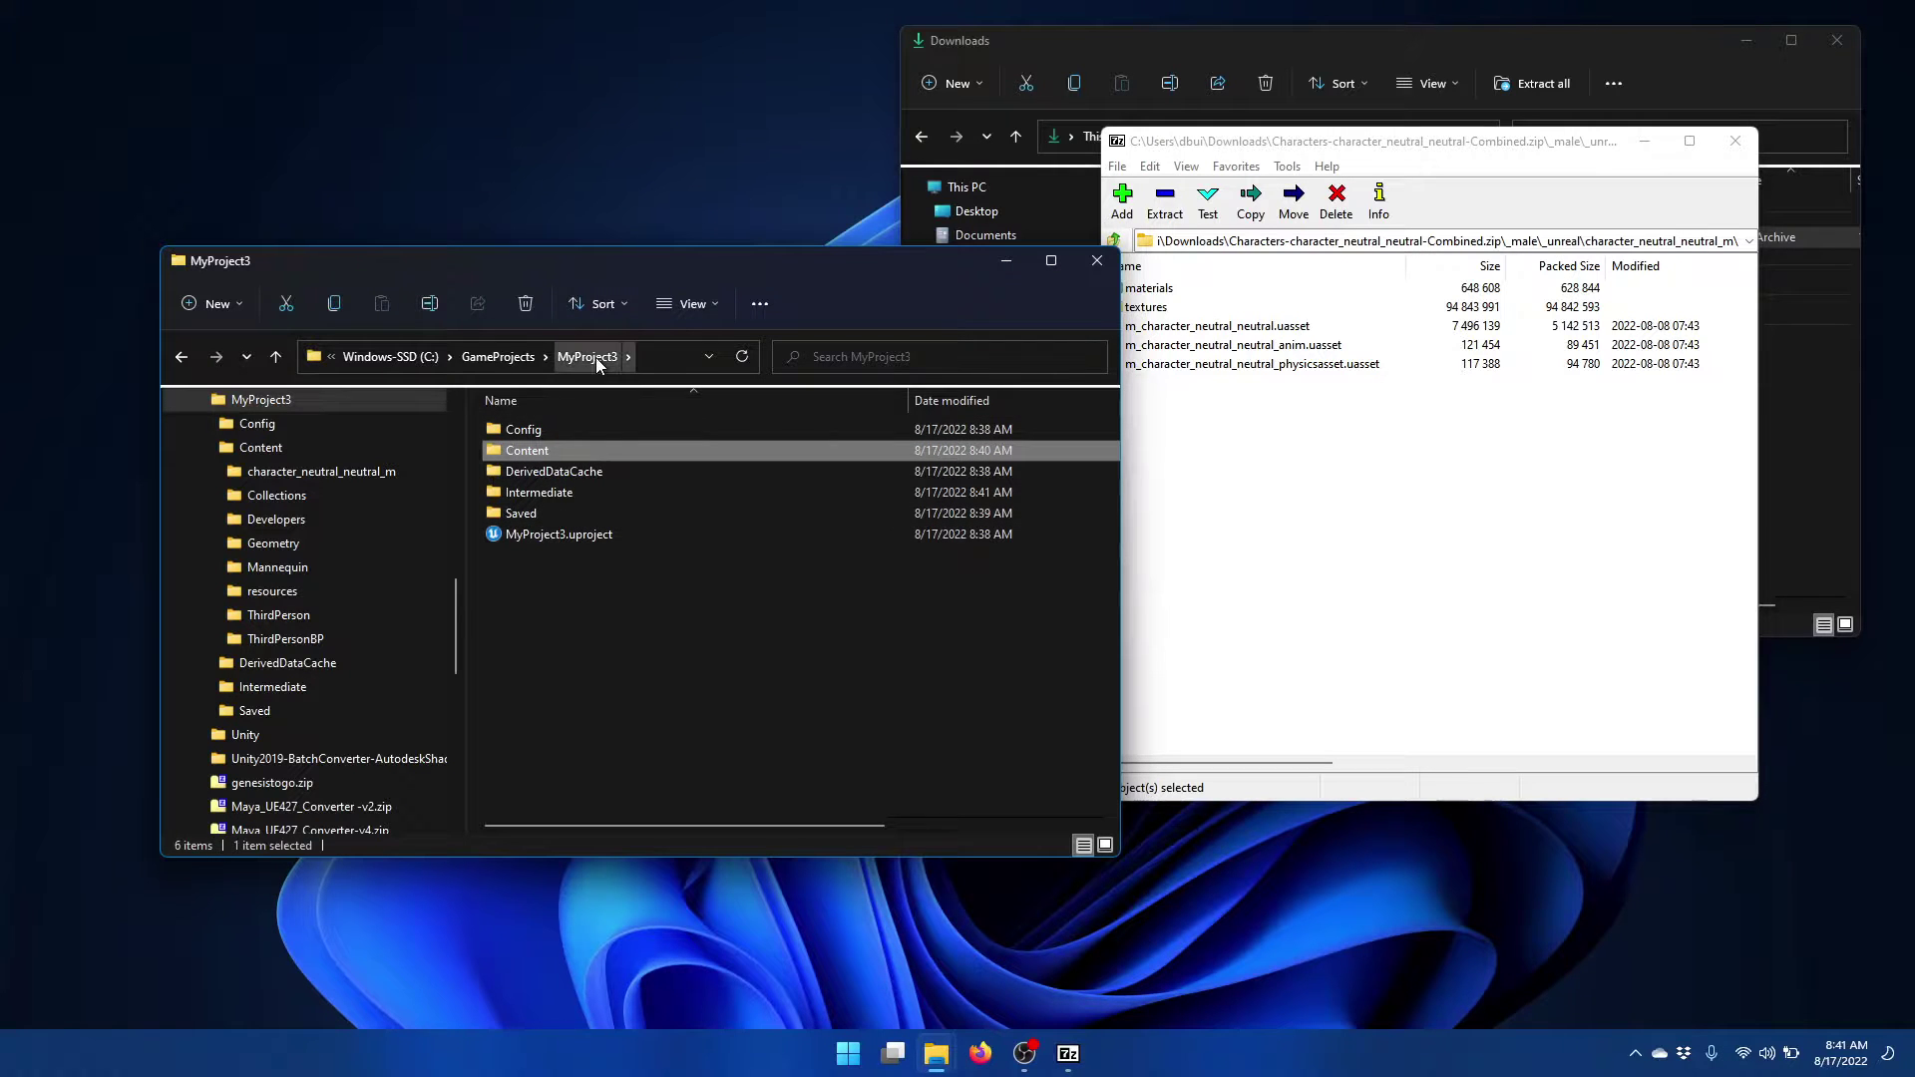
double_click(597, 454)
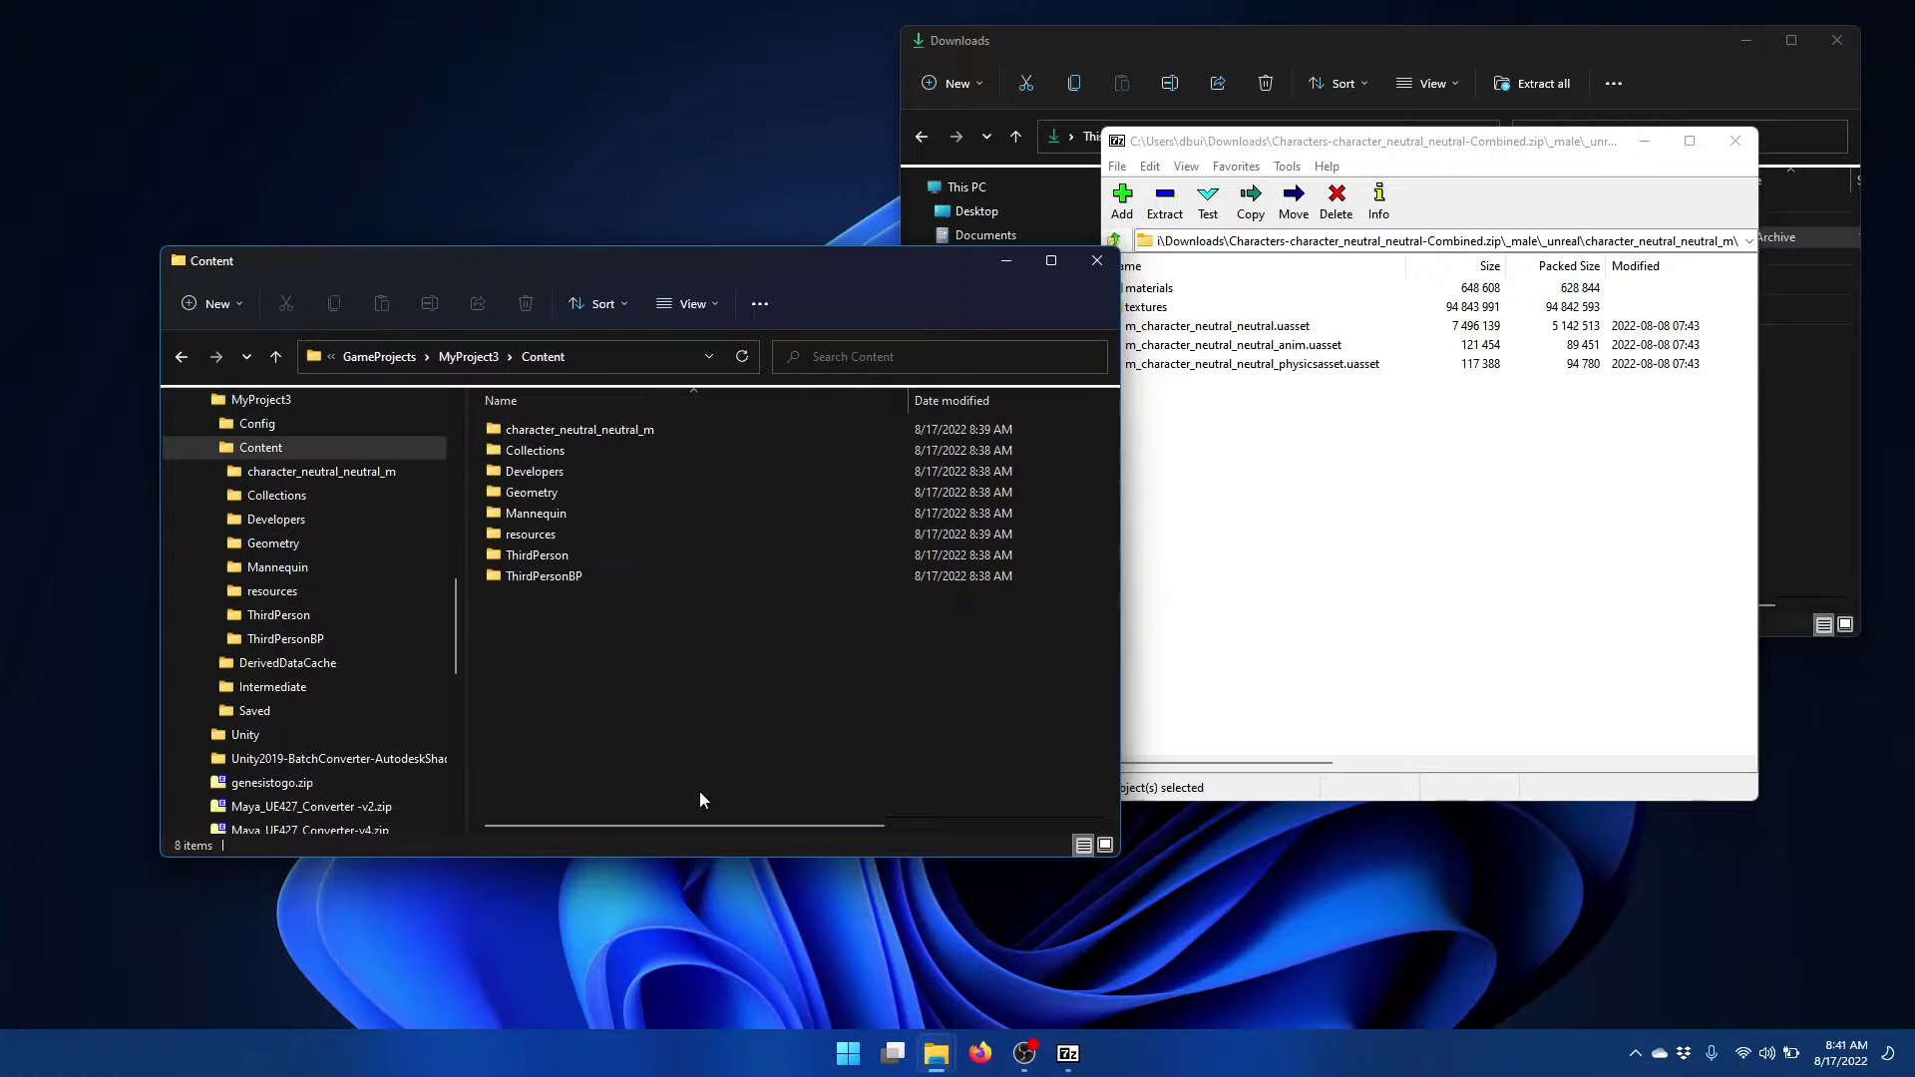